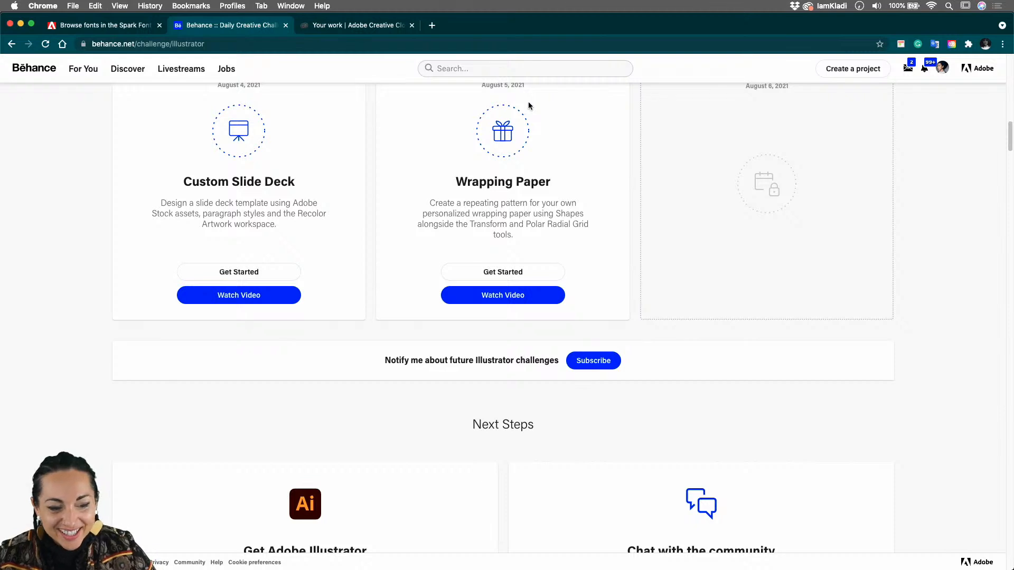
Look through the Illustrator Creative Challenge page, from the introduction to the daily challenge cards including Wrapping Paper.
scroll(474, 236, up, 1)
scroll(474, 236, up, 1)
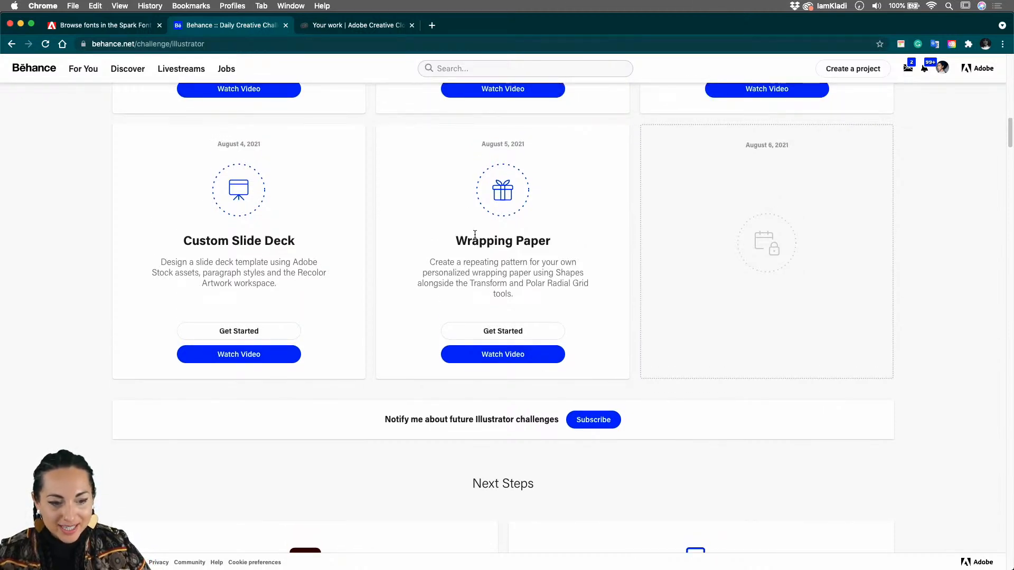
scroll(474, 235, up, 2)
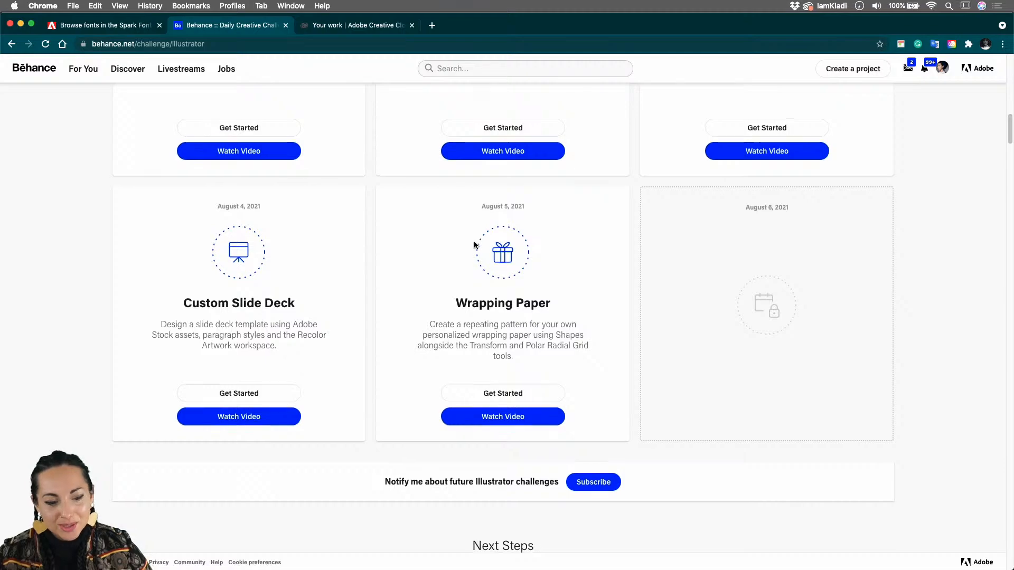
scroll(475, 244, up, 15)
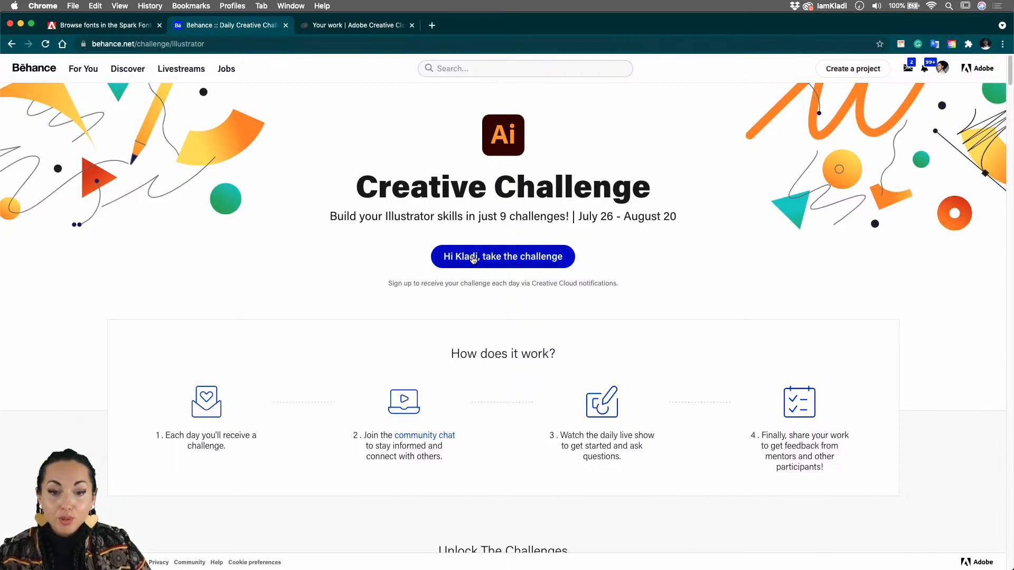
scroll(406, 437, down, 9)
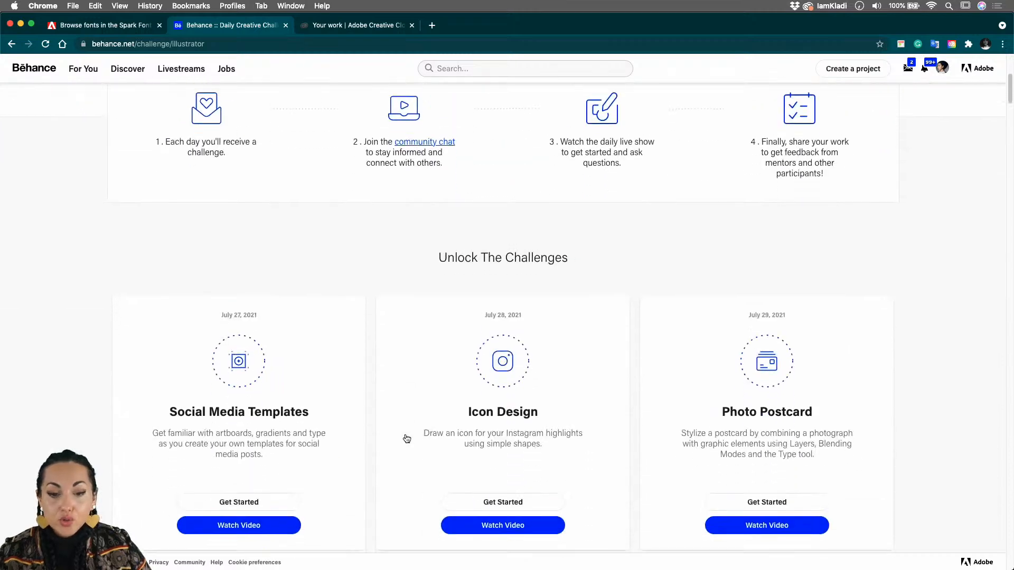
scroll(406, 437, left, 1)
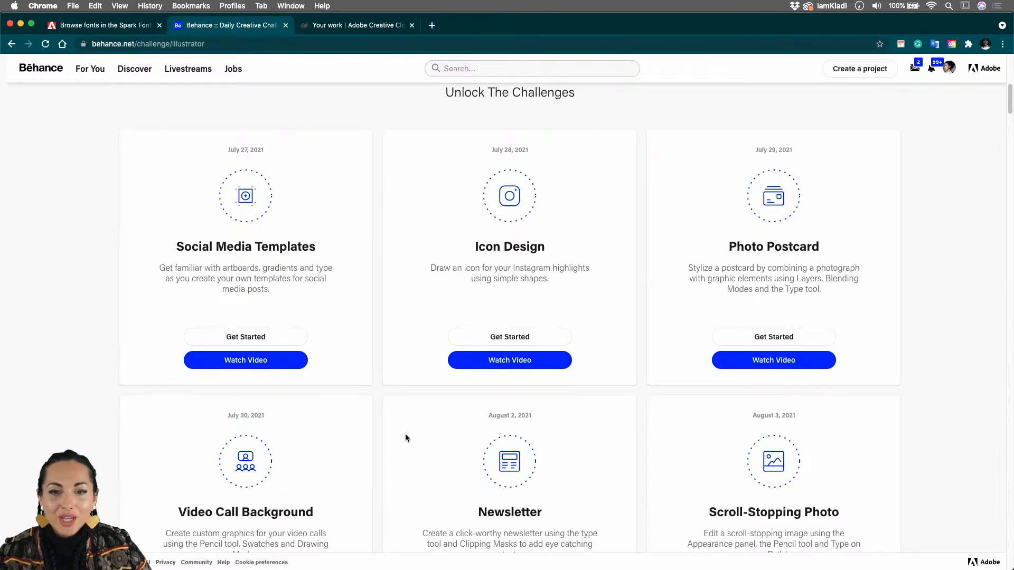
scroll(405, 437, right, 1)
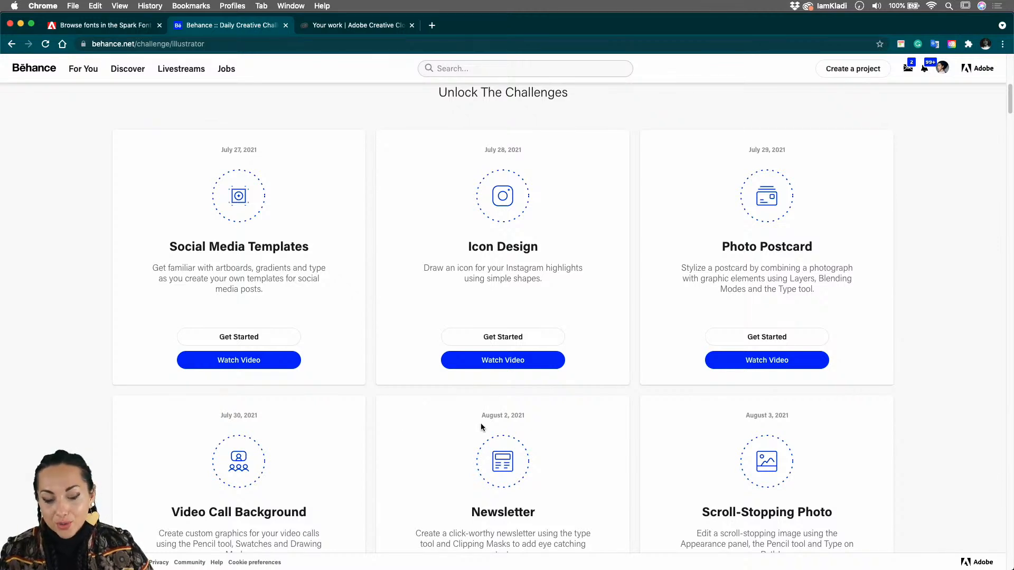
scroll(480, 426, down, 3)
scroll(481, 424, up, 2)
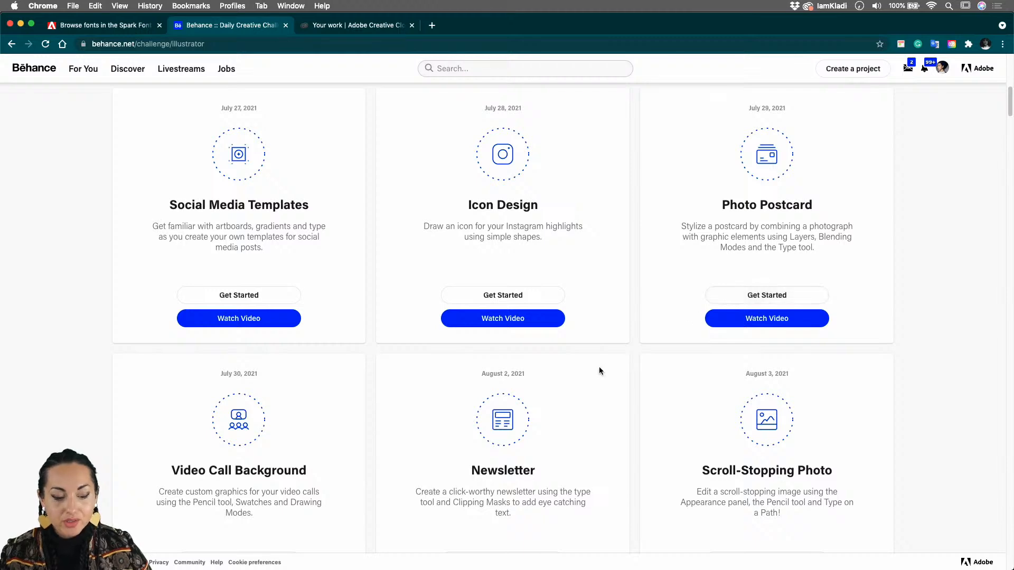
scroll(515, 511, down, 5)
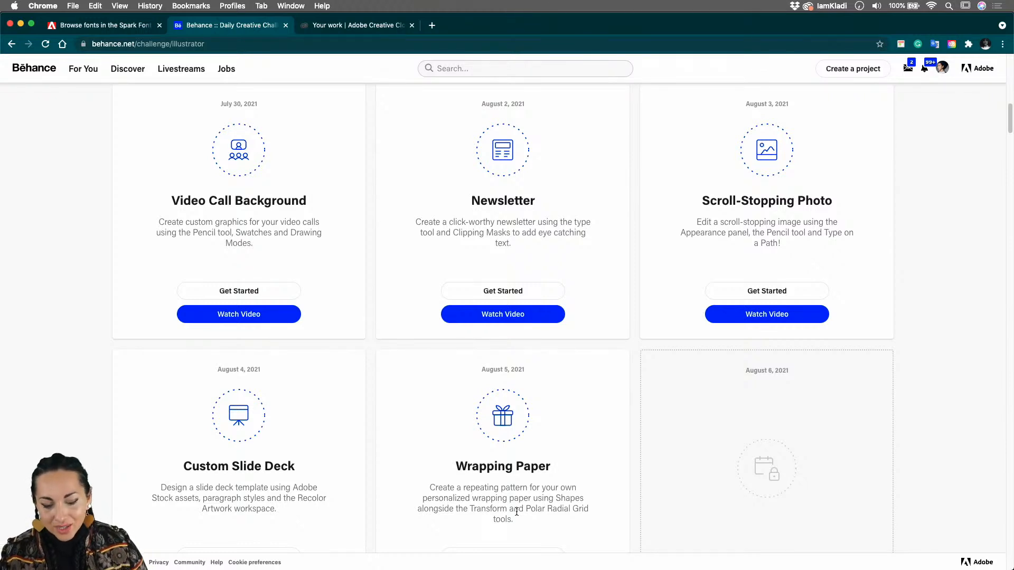
scroll(576, 441, down, 2)
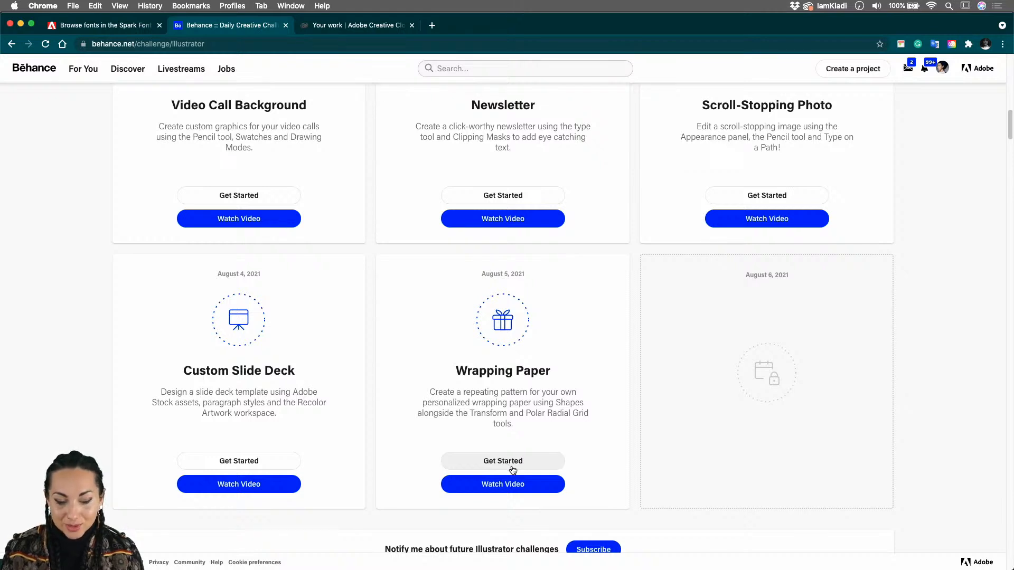
Open the preview of the Wrapping Paper AI file in the shared Challenge 8 Creative Cloud folder.
click(314, 26)
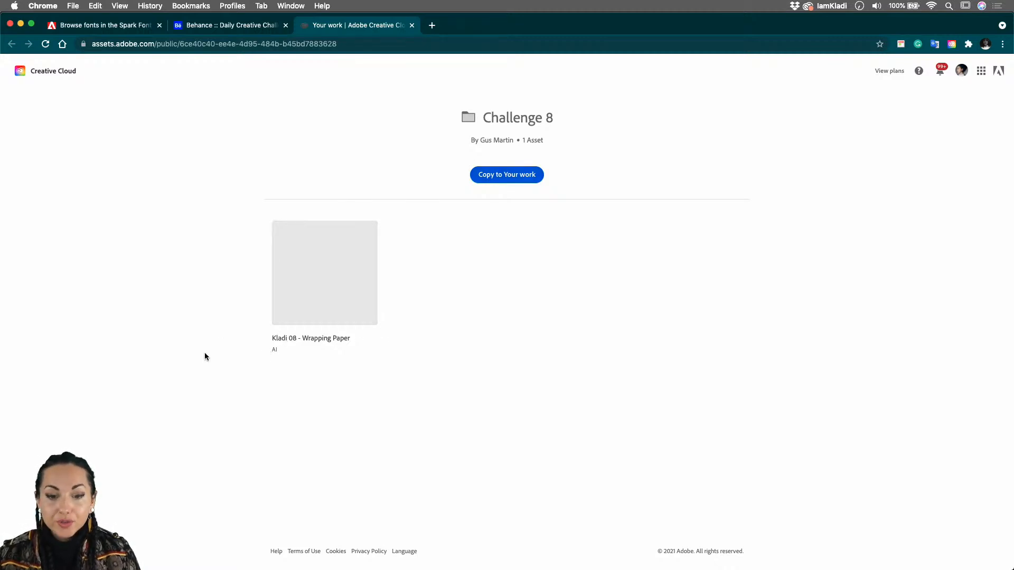
click(293, 301)
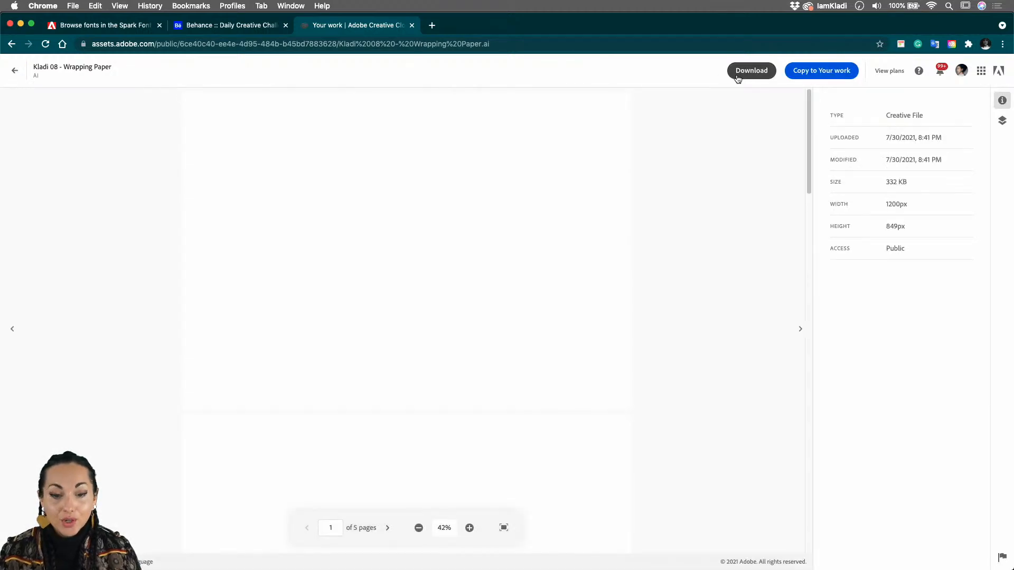
Switch to Discord and look through the artwork and feedback posted in the Adobe Illustrator server's challenge channel.
click(222, 31)
scroll(399, 198, up, 10)
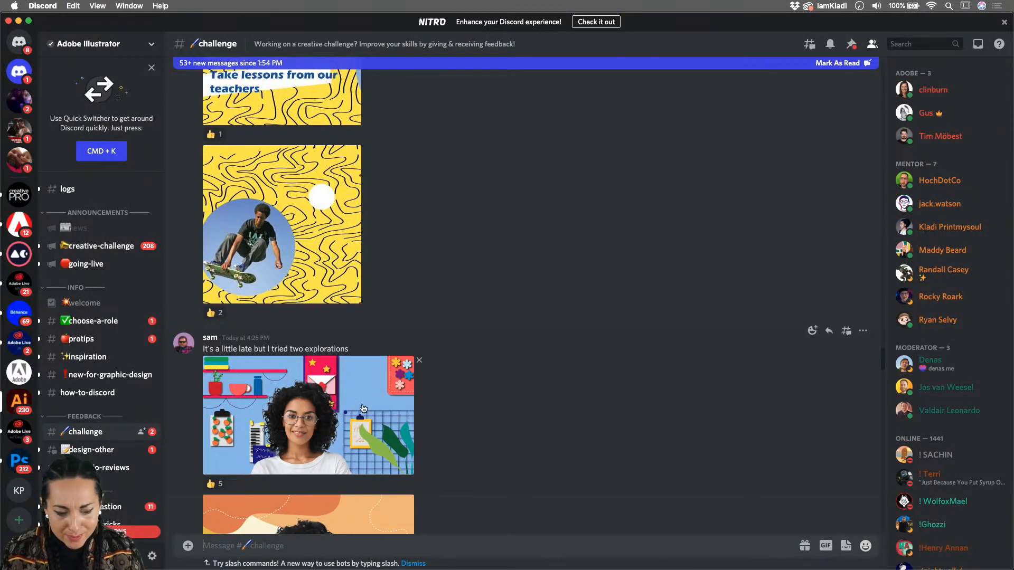
scroll(363, 408, down, 5)
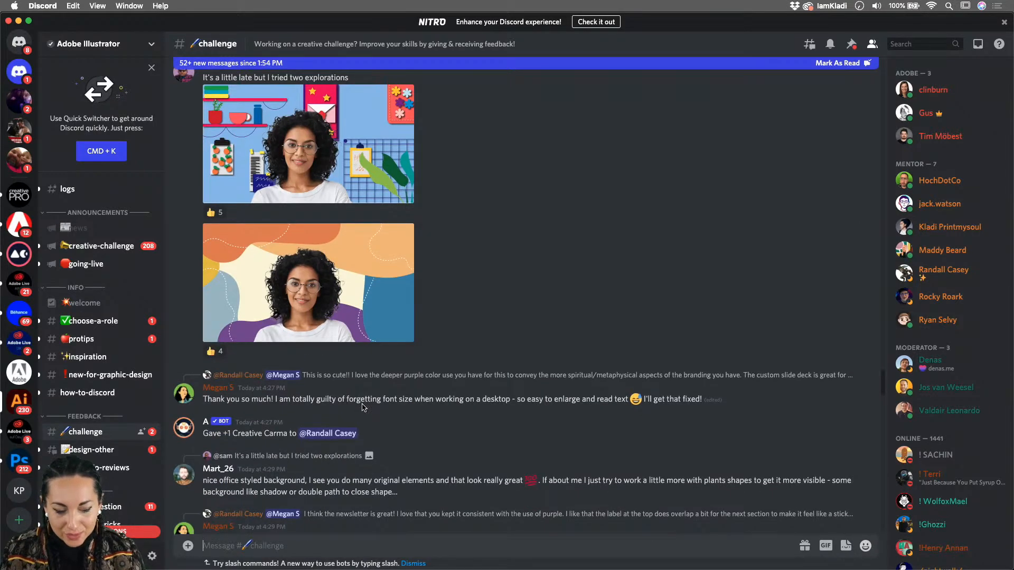
scroll(363, 408, down, 5)
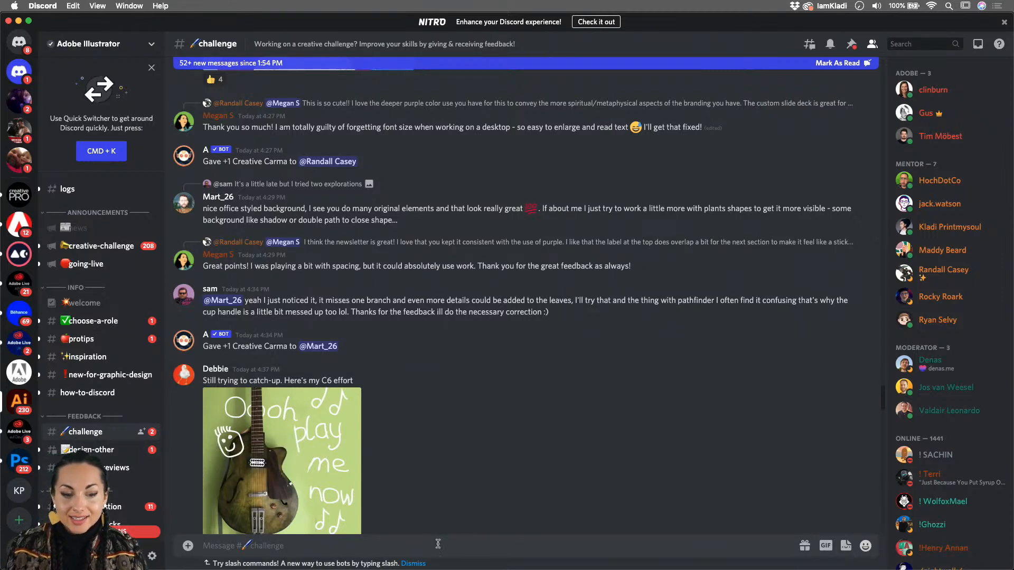
Switch to Illustrator and reset the Essentials workspace to its default layout.
mouse_move(437, 569)
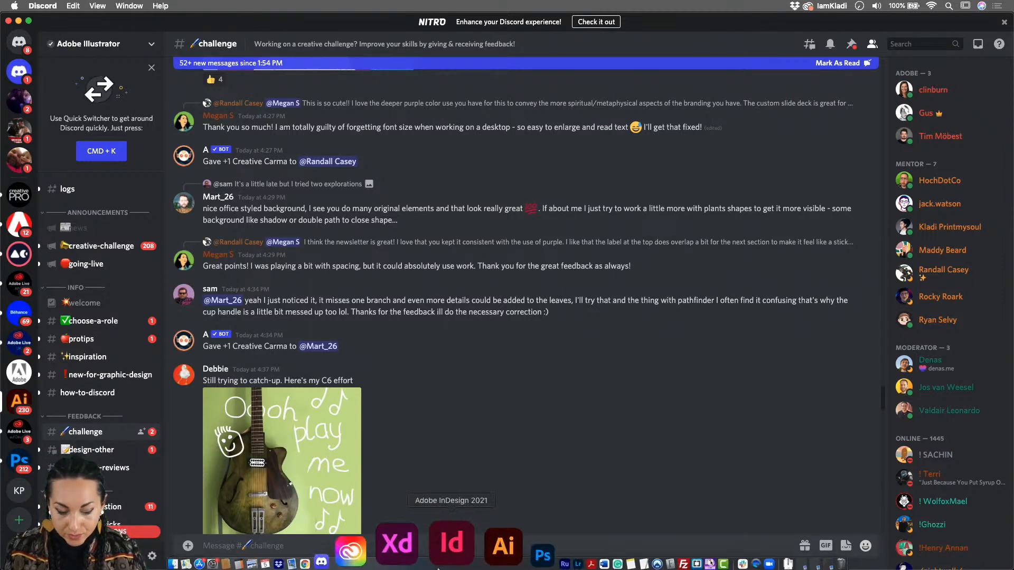
click(453, 559)
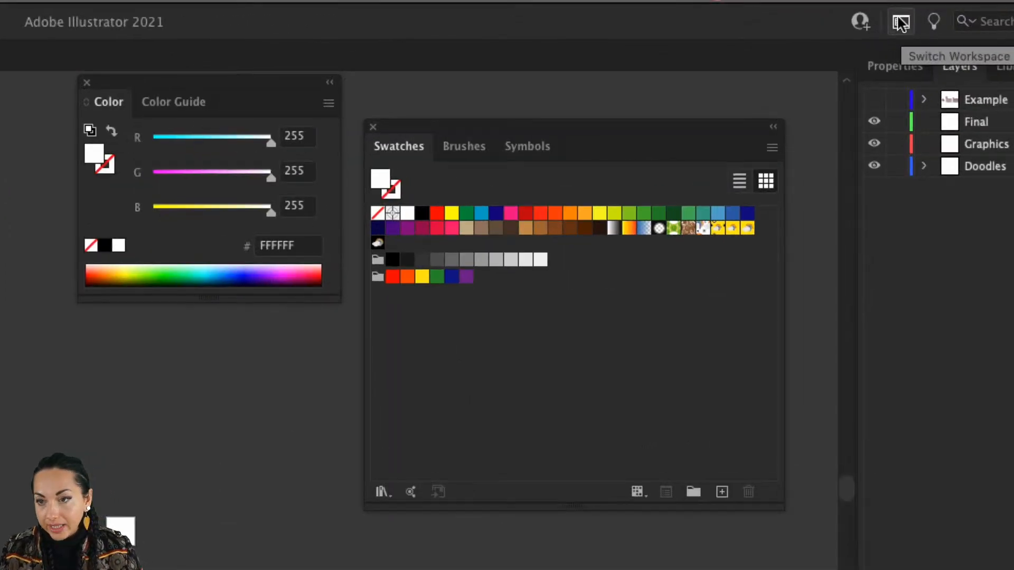
click(901, 23)
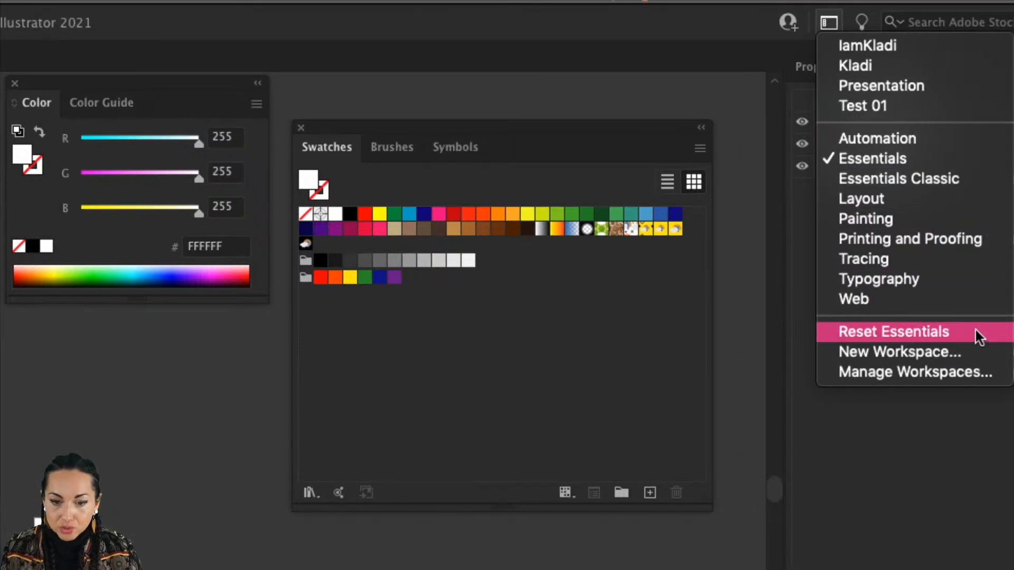
click(974, 330)
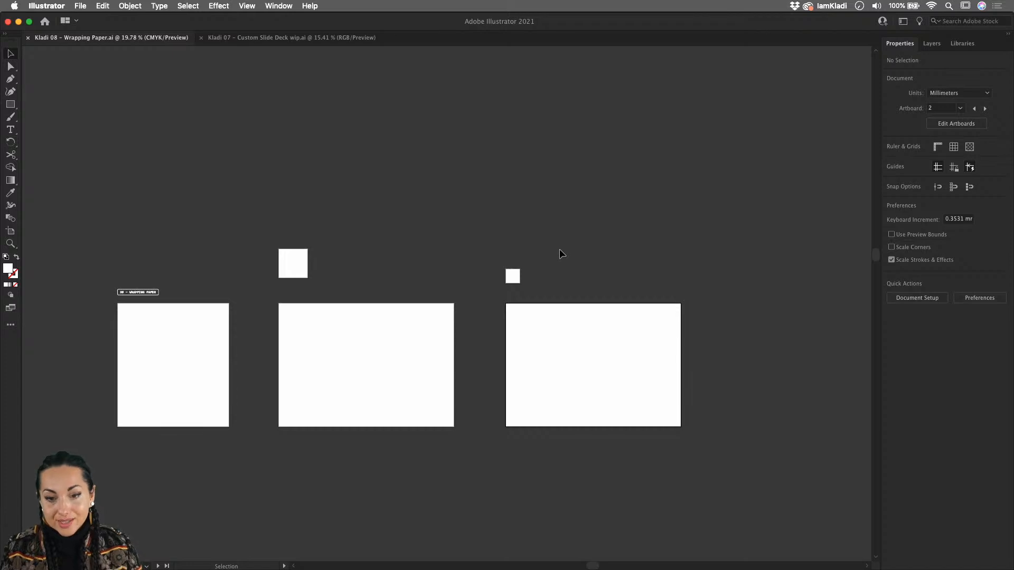
Change the toolbar from the Basic to the Advanced tool set.
scroll(512, 296, up, 3)
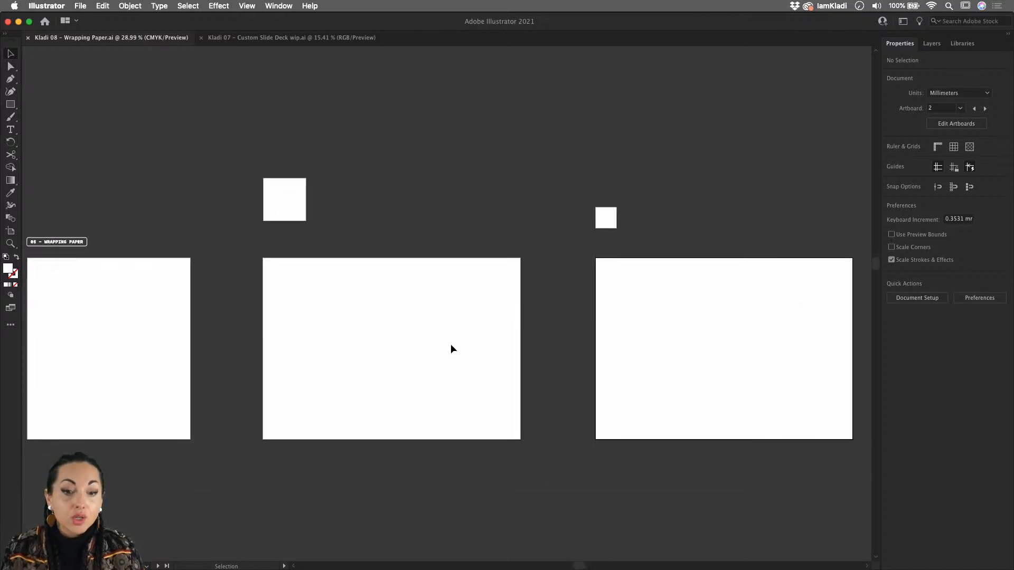
scroll(447, 354, down, 1)
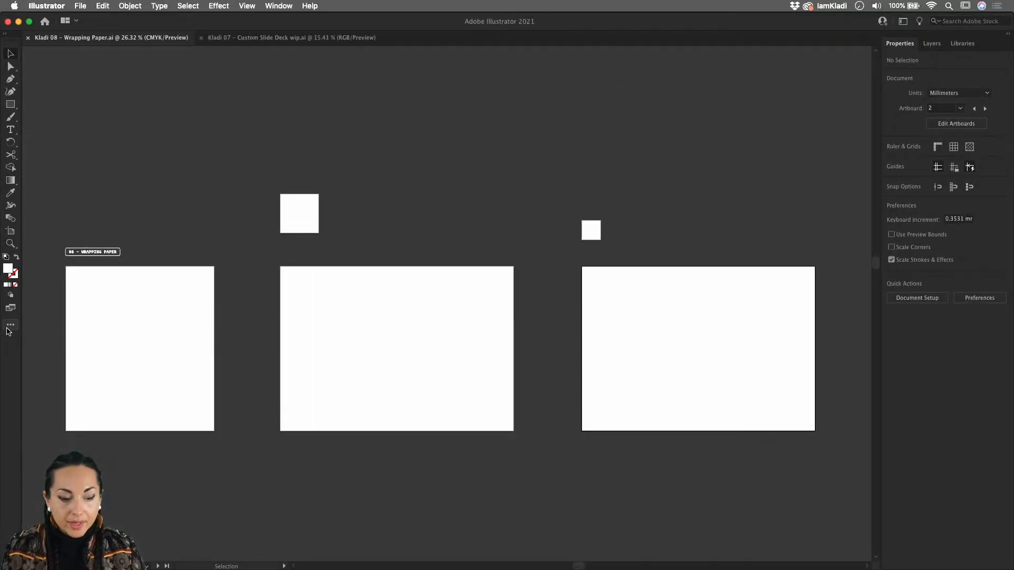
click(7, 327)
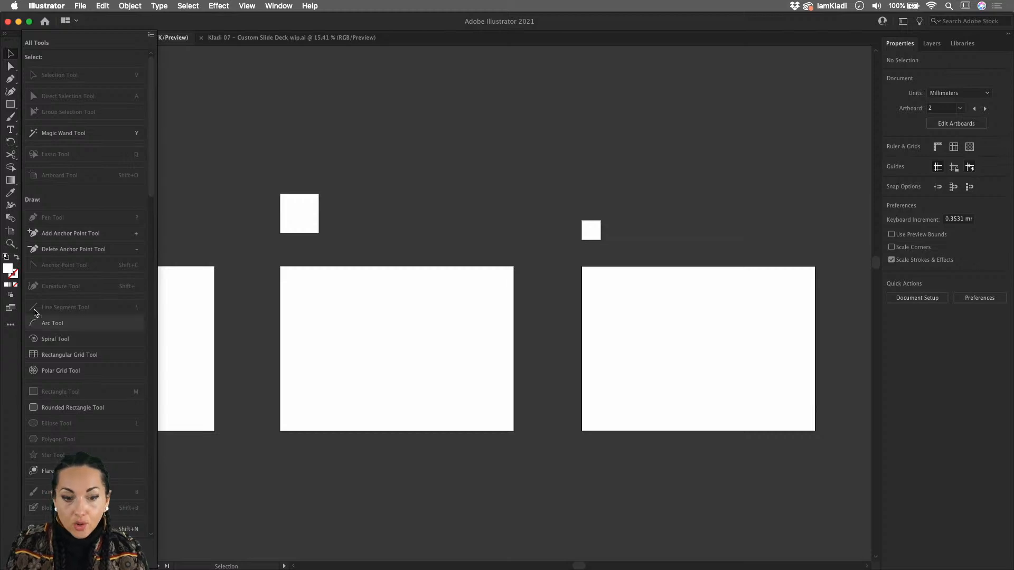
click(152, 36)
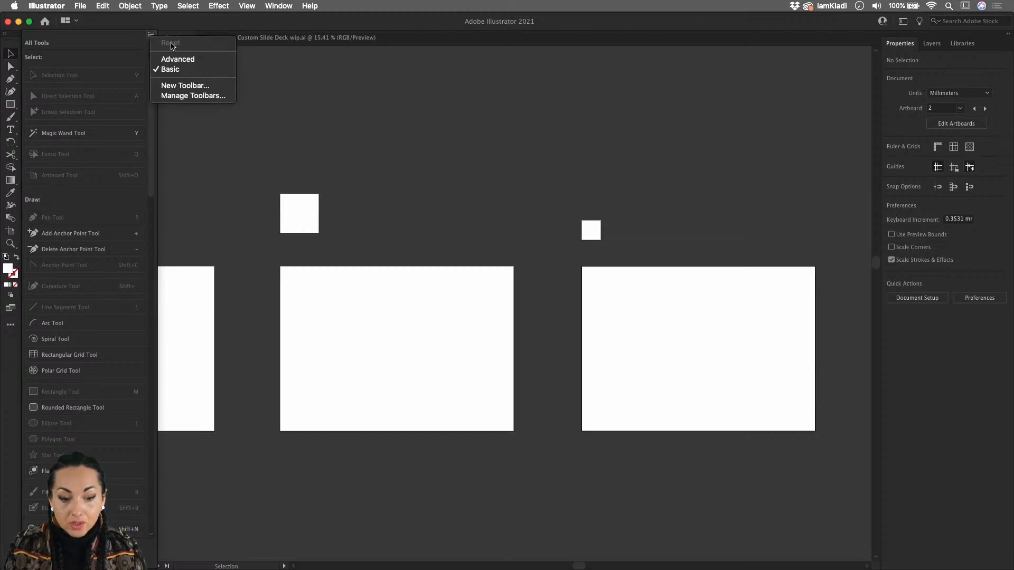
click(210, 61)
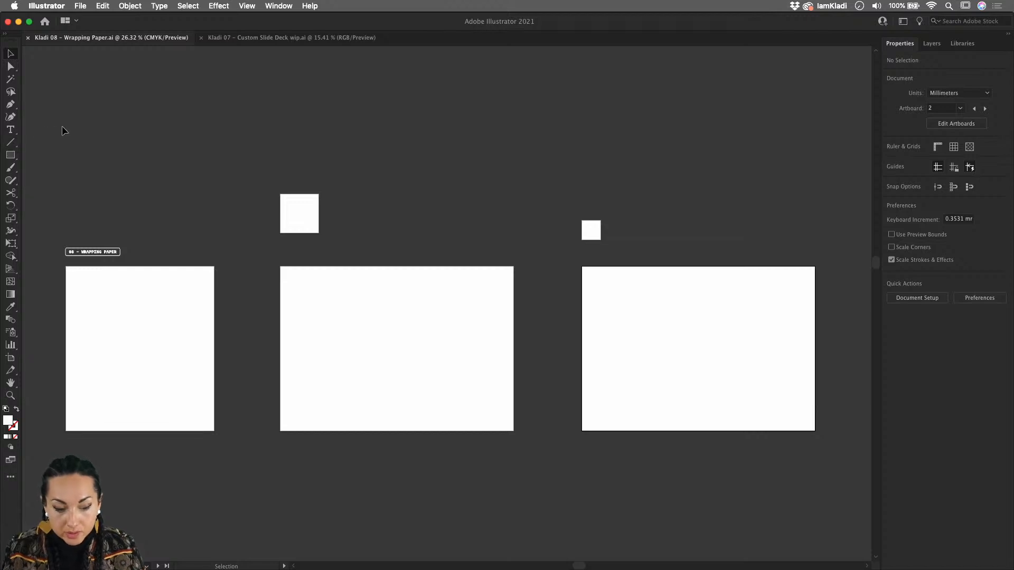
Examine the blank artboards of the Wrapping Paper document, including the large ones and the small squares above them.
scroll(135, 274, up, 3)
scroll(136, 274, left, 3)
scroll(135, 273, down, 3)
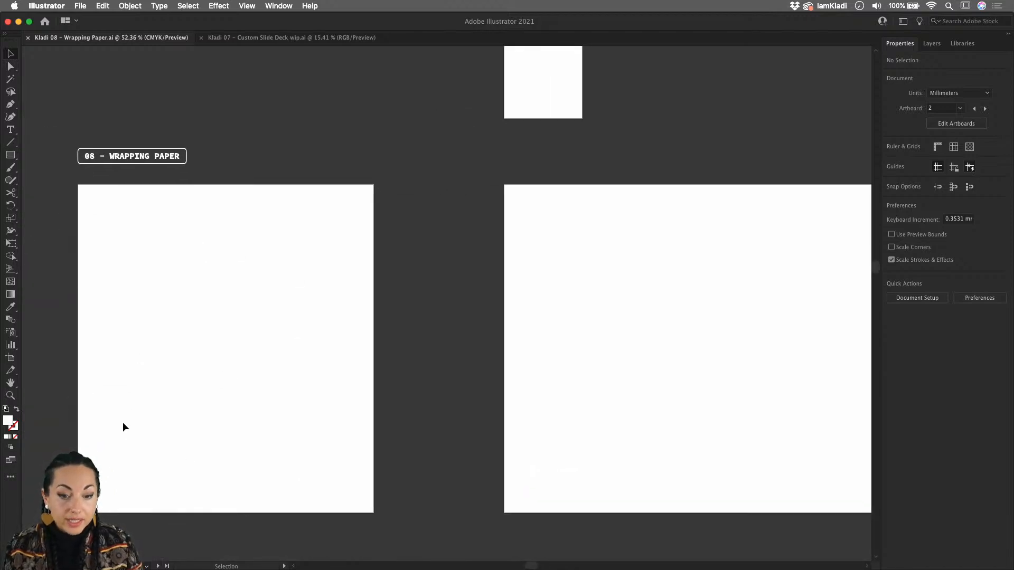
scroll(123, 423, down, 2)
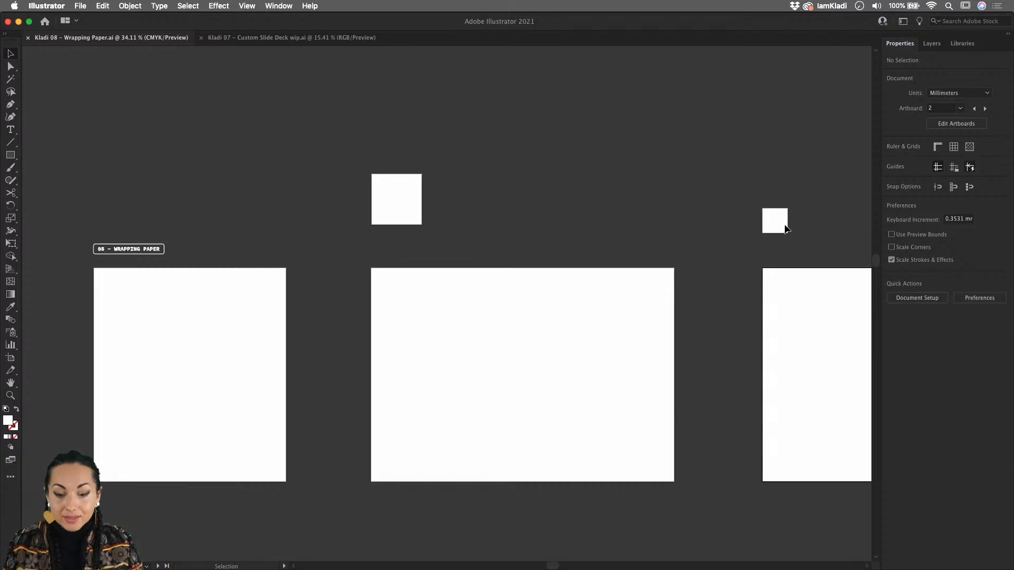
scroll(508, 360, right, 2)
scroll(508, 360, down, 1)
scroll(508, 361, right, 2)
scroll(509, 360, down, 1)
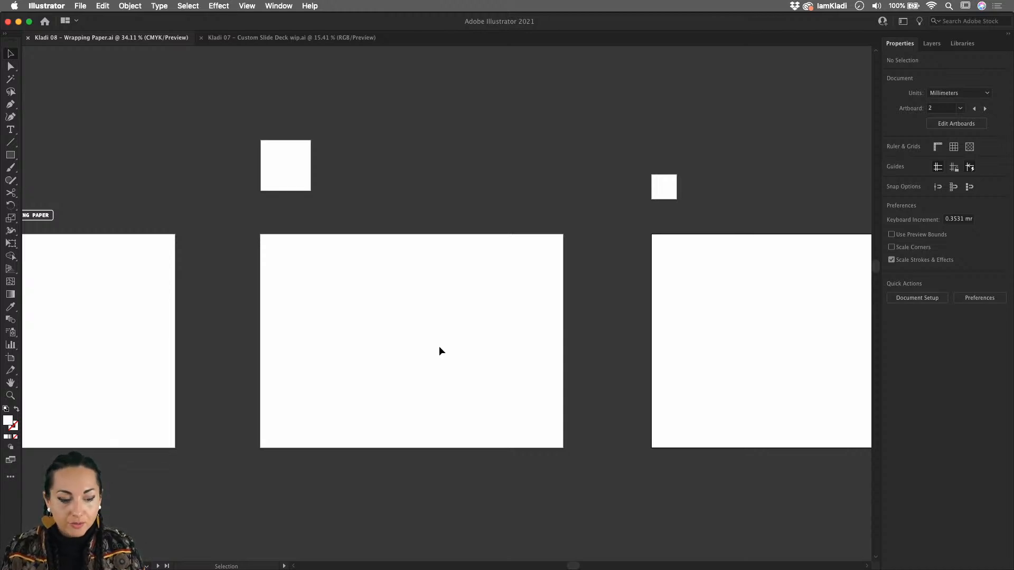
Activate the Artboard tool and inspect the names and dimensions of the Large Pattern and Small pattern artboards.
click(10, 359)
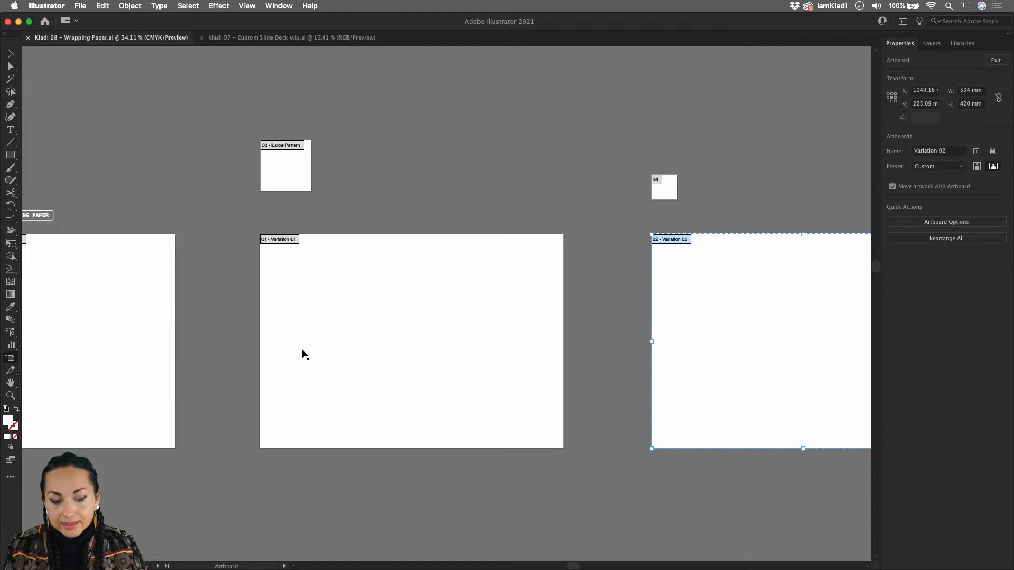
scroll(387, 325, up, 2)
scroll(387, 325, left, 2)
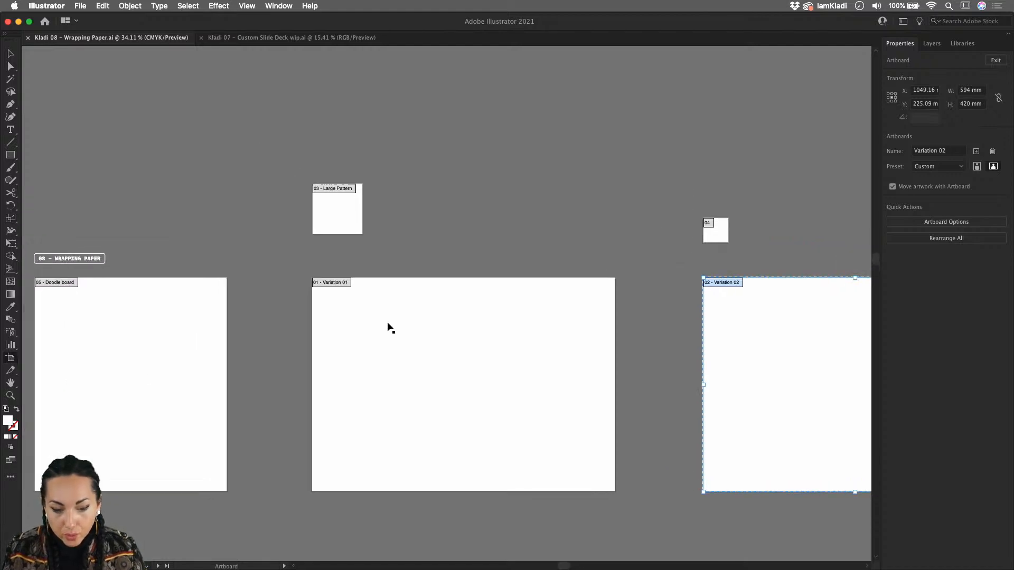
click(351, 225)
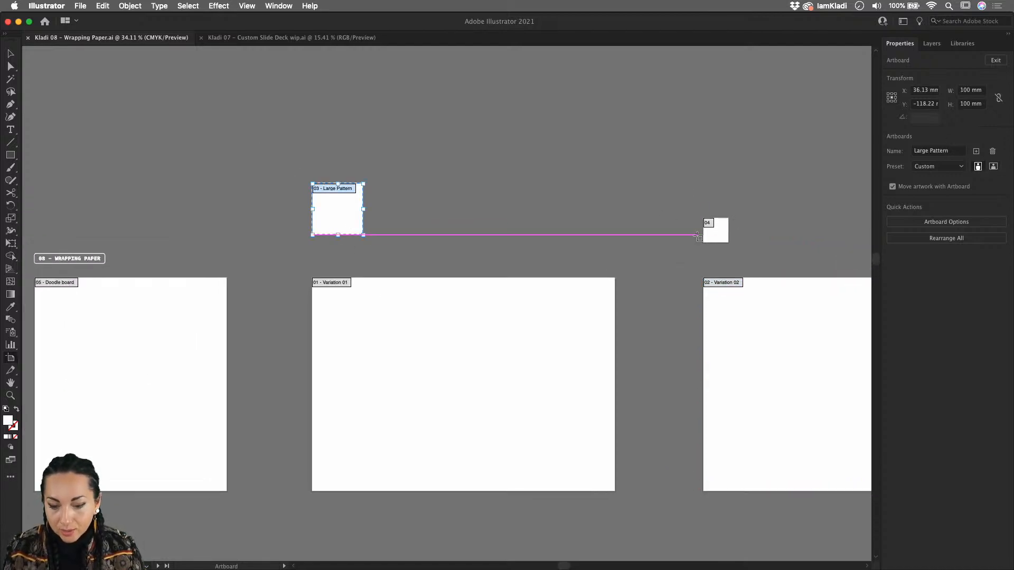
scroll(697, 235, up, 5)
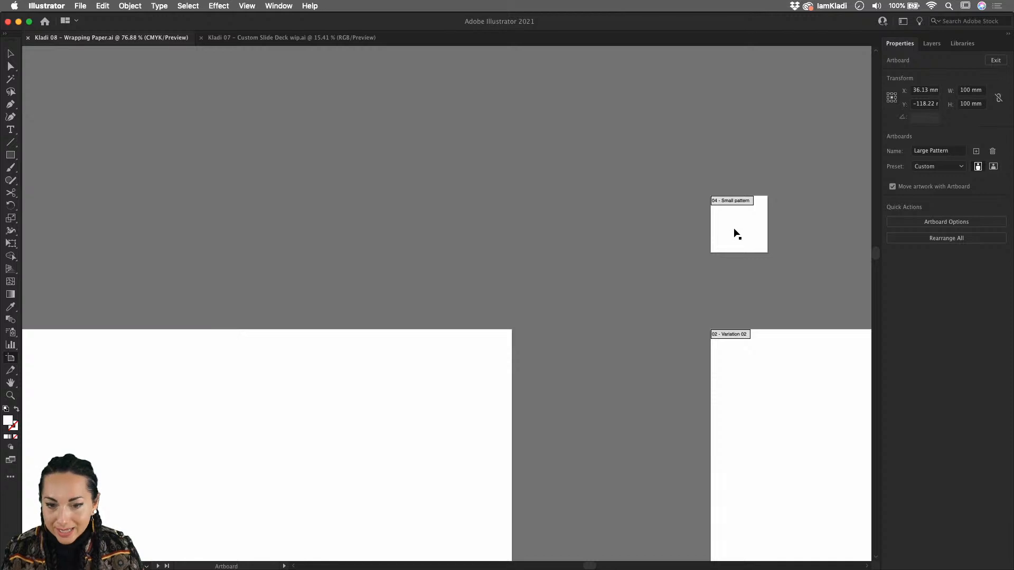
scroll(322, 378, left, 5)
scroll(321, 378, down, 1)
Review the Variation 01 artboard's size and orientation in its Artboard Options, keeping the settings.
click(326, 374)
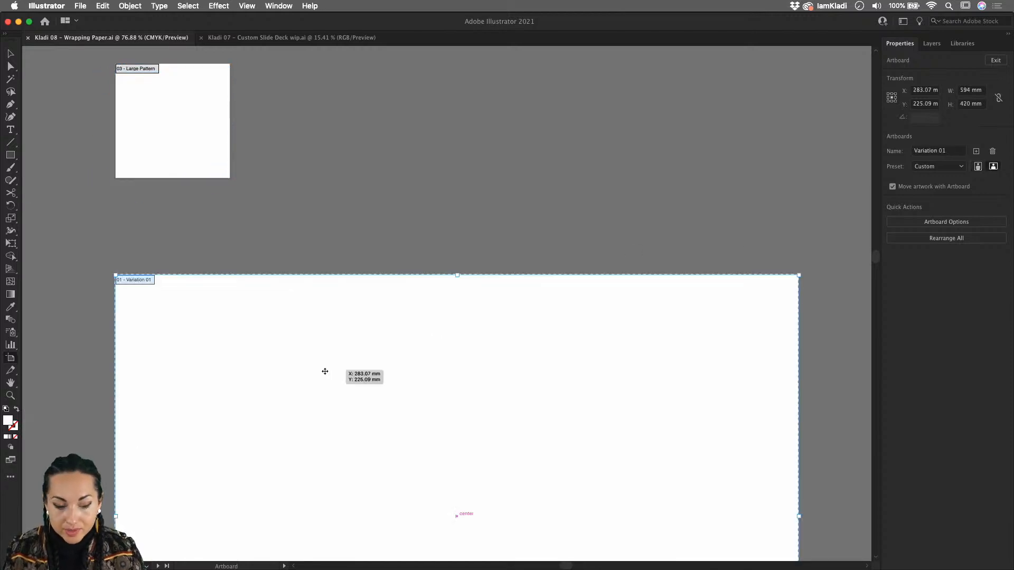
click(600, 311)
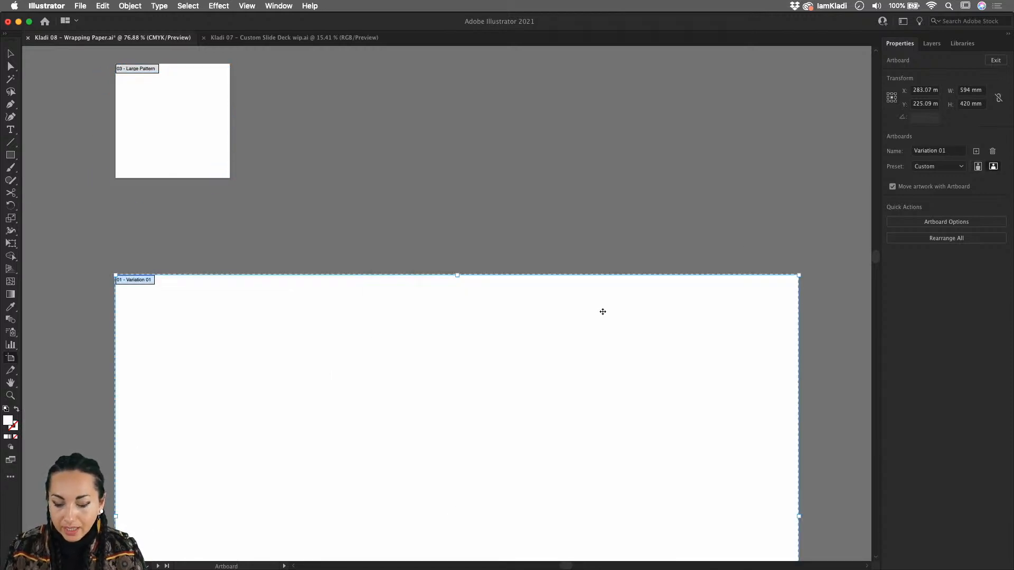
double_click(602, 312)
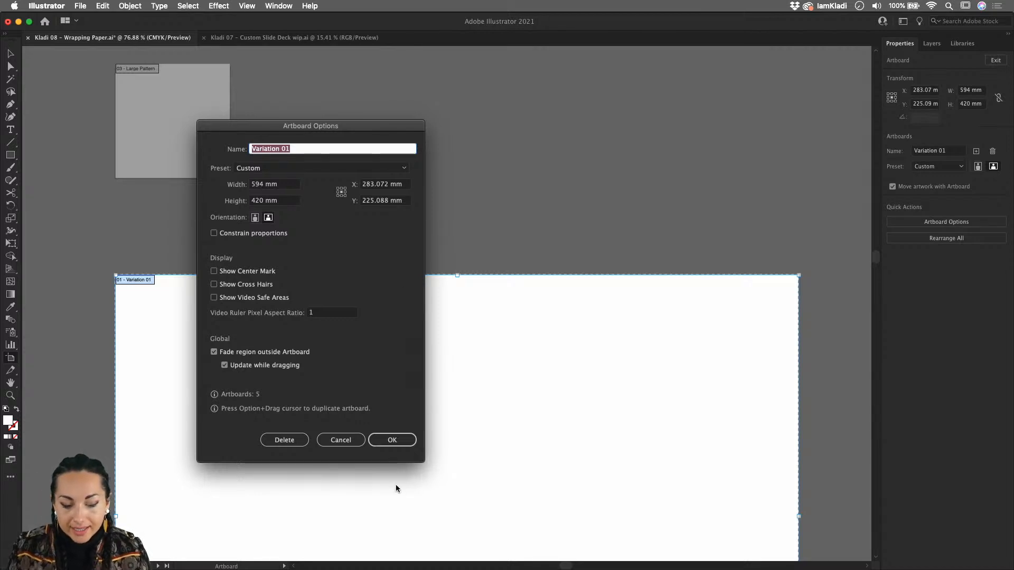
click(378, 440)
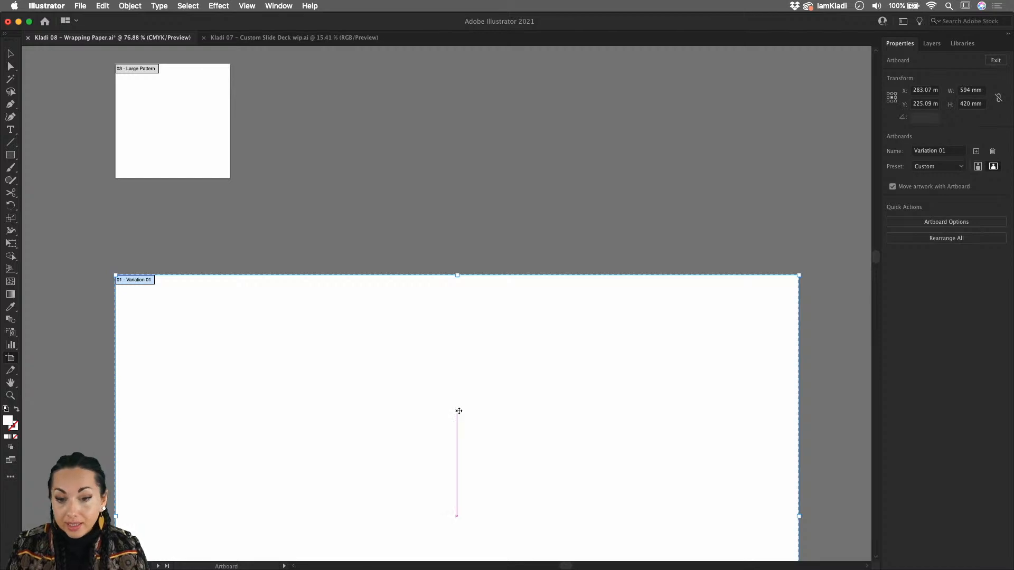
scroll(459, 411, down, 3)
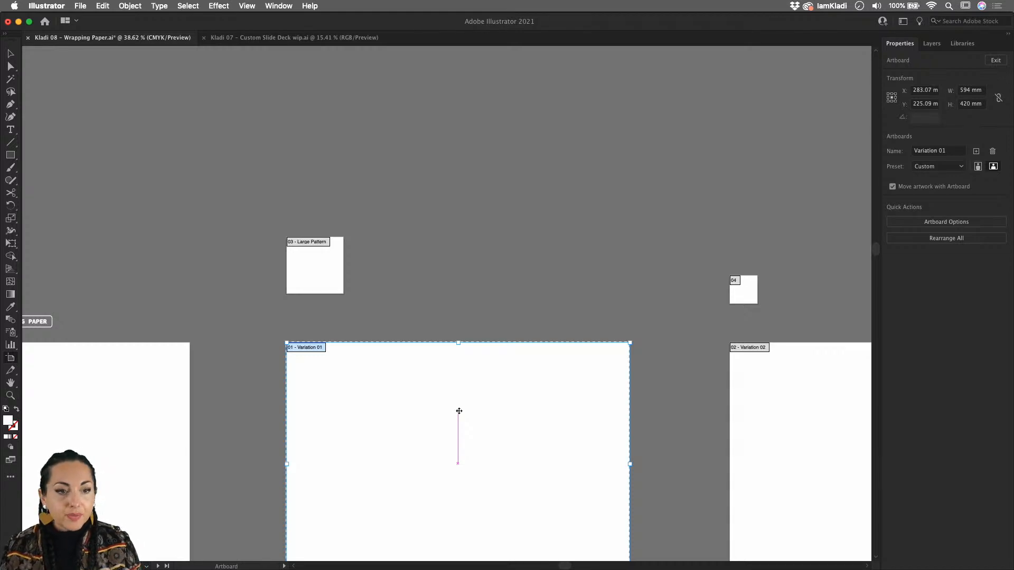
Recheck the Variation 01 artboard's options without changing them, and exit artboard editing at the Doodle board artboard.
double_click(458, 411)
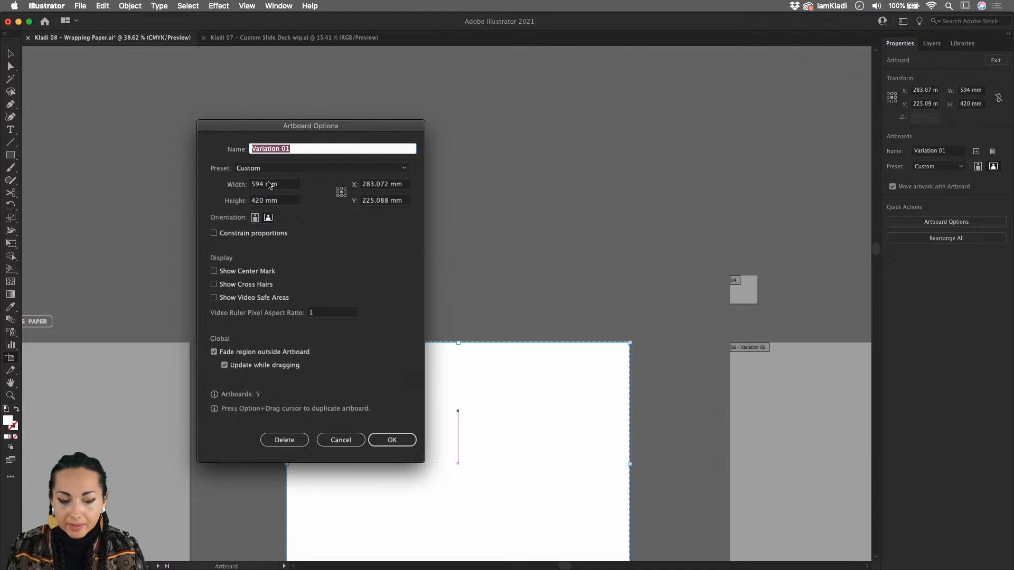
click(350, 440)
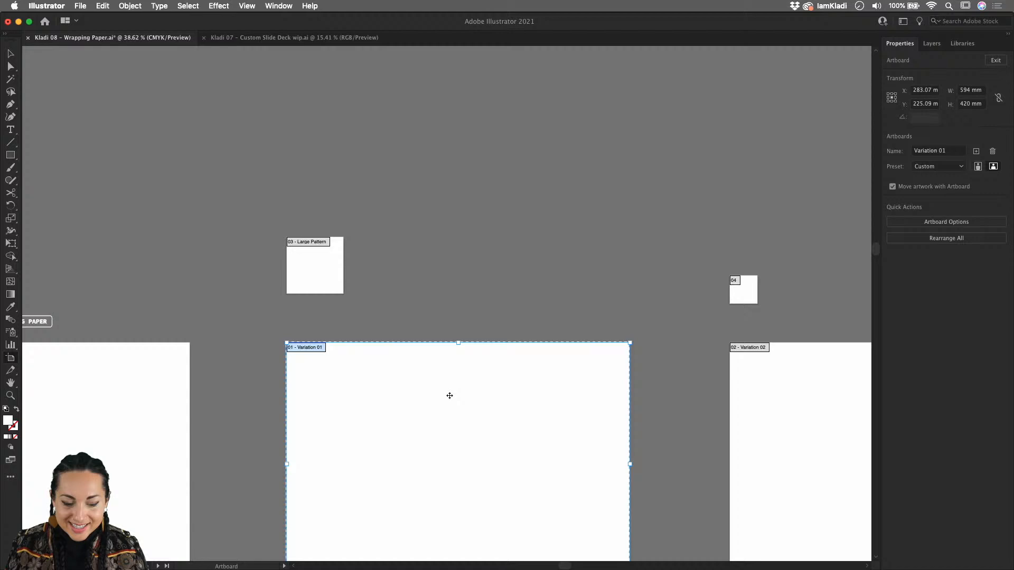
scroll(448, 396, left, 5)
scroll(449, 396, down, 2)
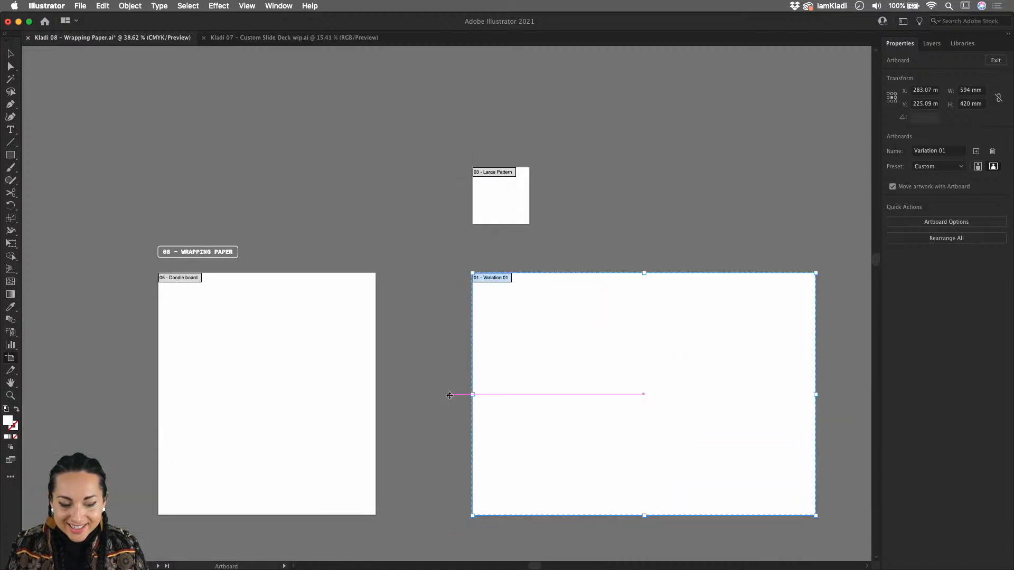
scroll(449, 395, up, 3)
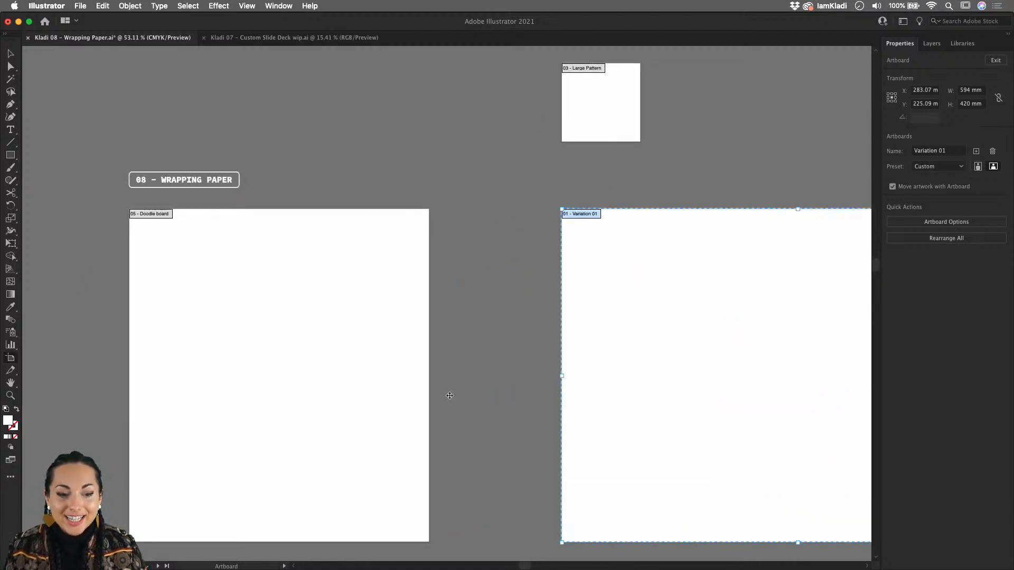
key(Escape)
scroll(322, 406, up, 3)
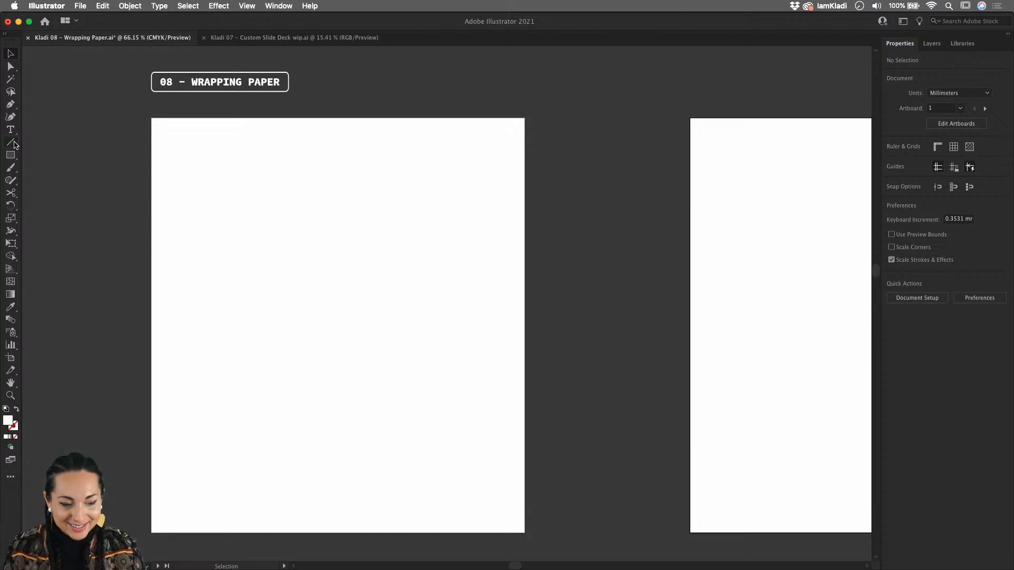
Check the toolbar set options in the All Tools list without changing them.
click(10, 480)
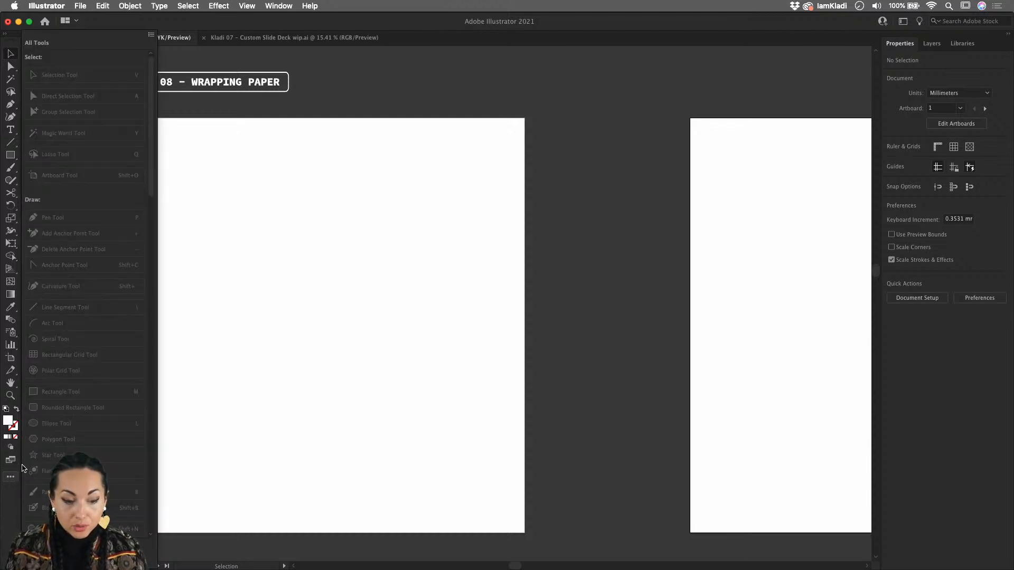
click(152, 35)
click(338, 89)
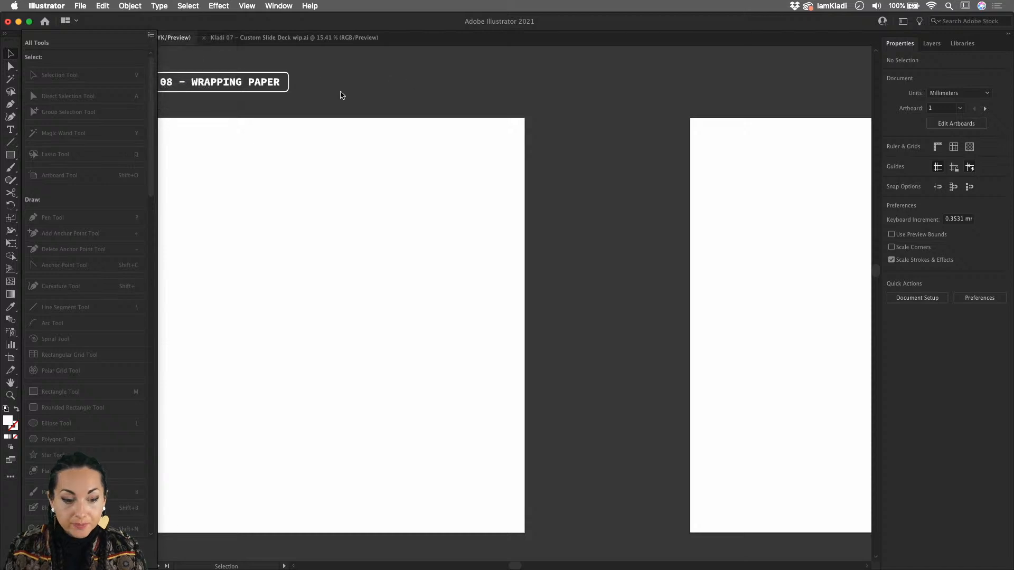
click(355, 143)
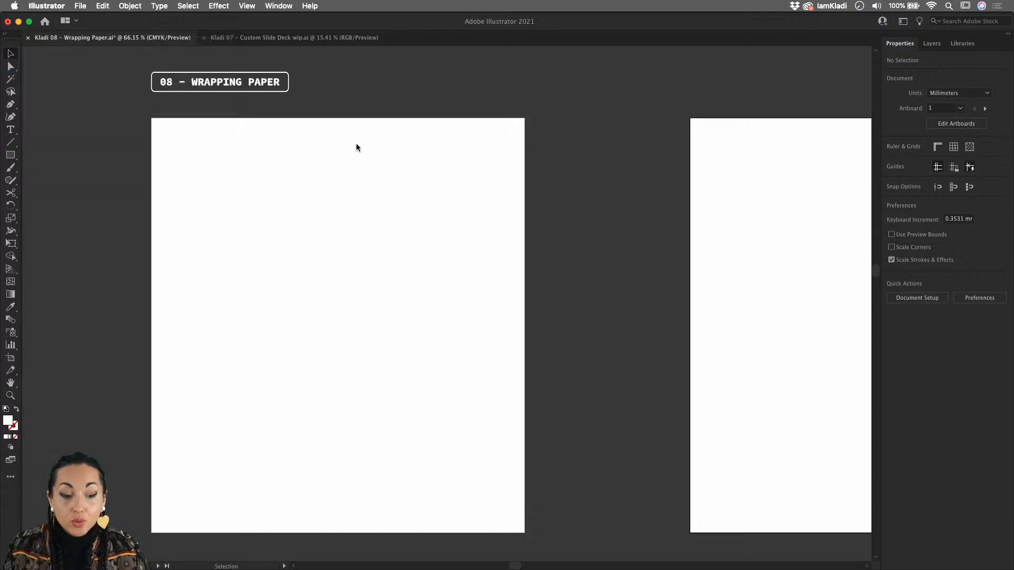
Draw a trial polar grid about 117 by 123 mm on the Doodle board and delete it.
click(11, 143)
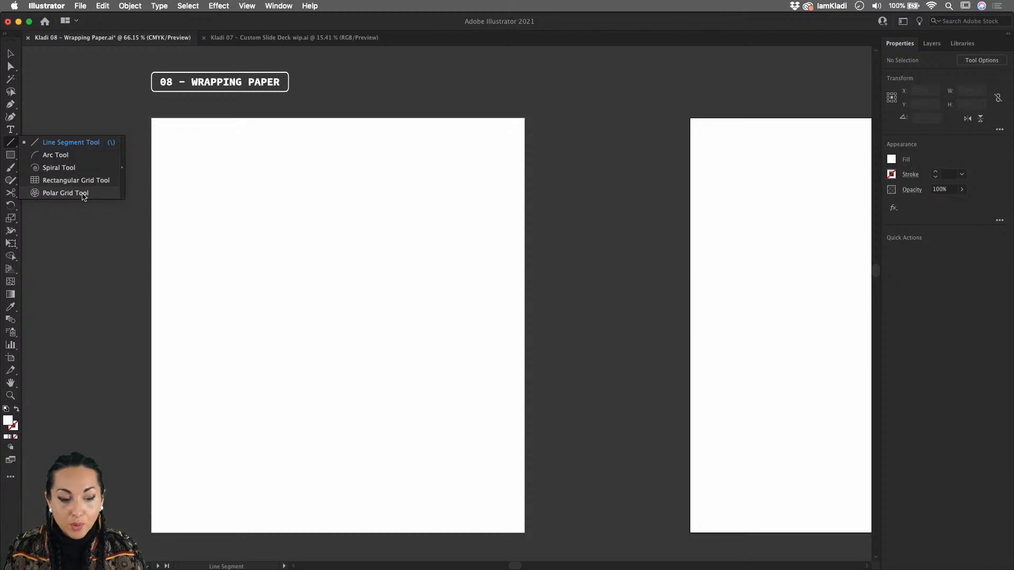
click(66, 194)
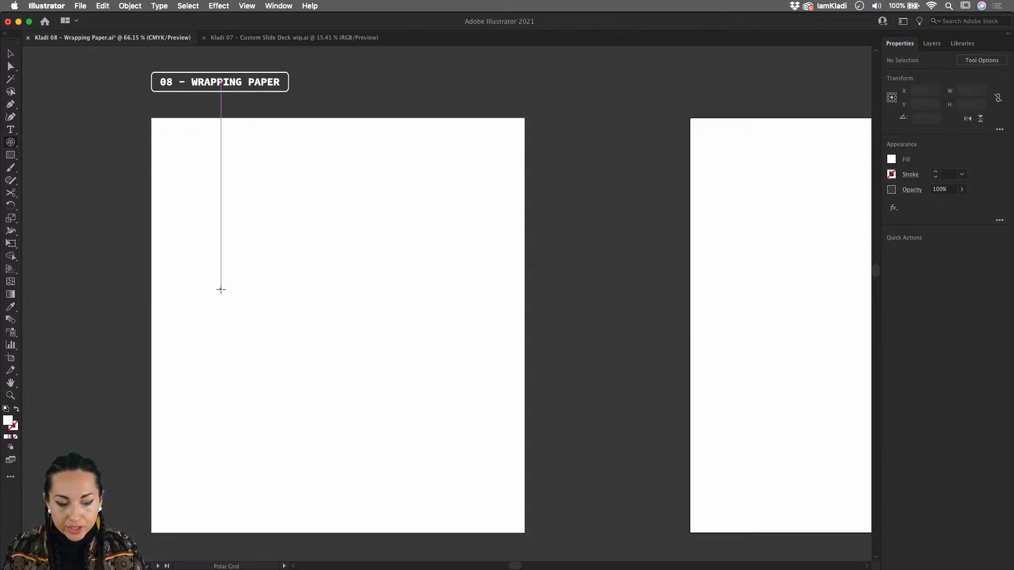
drag(200, 213, 317, 336)
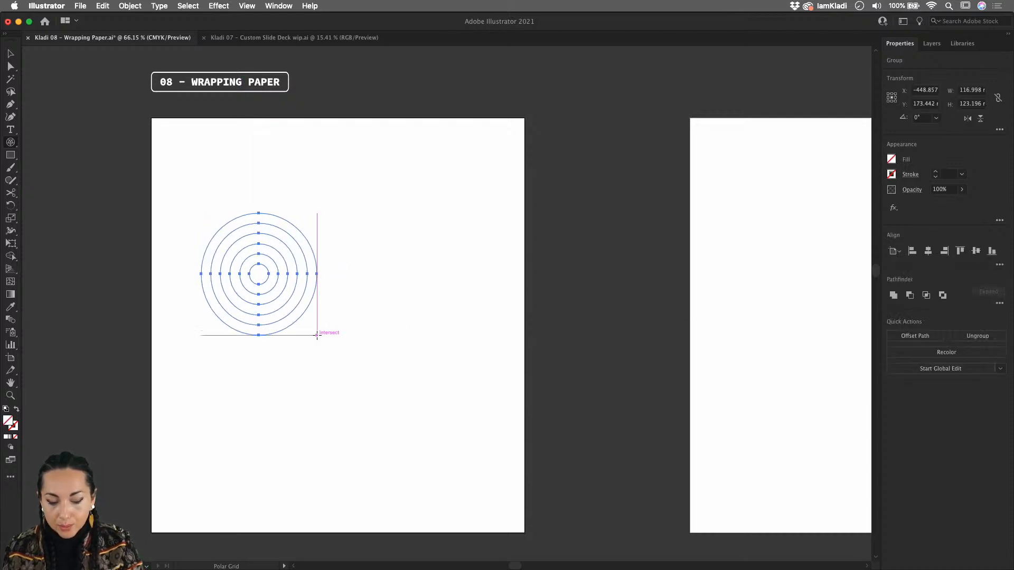
key(Delete)
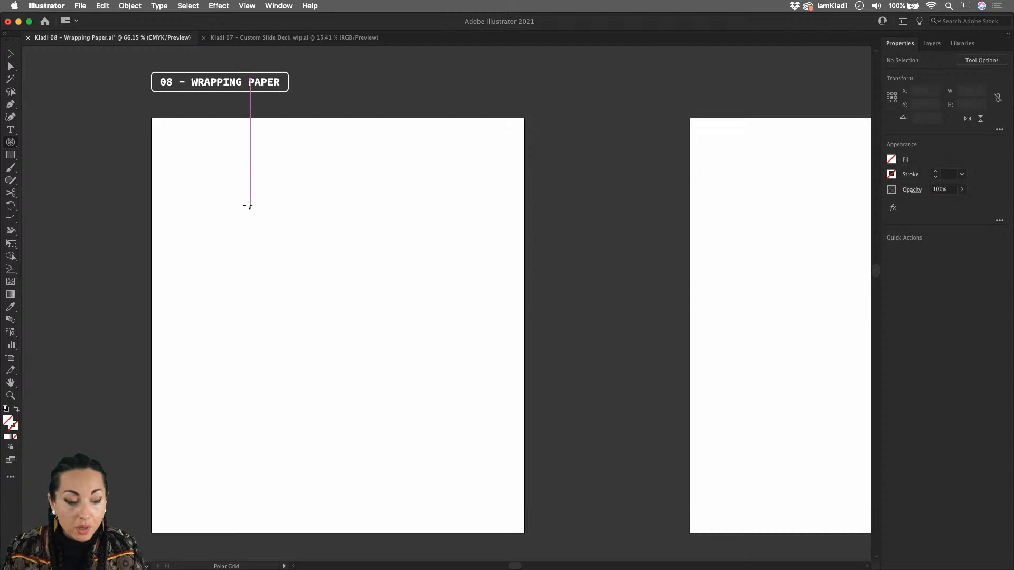
Set the Polar Grid tool to 3 radial dividers, draw a trial grid about 234 mm wide on the Doodle board, and delete it.
double_click(14, 142)
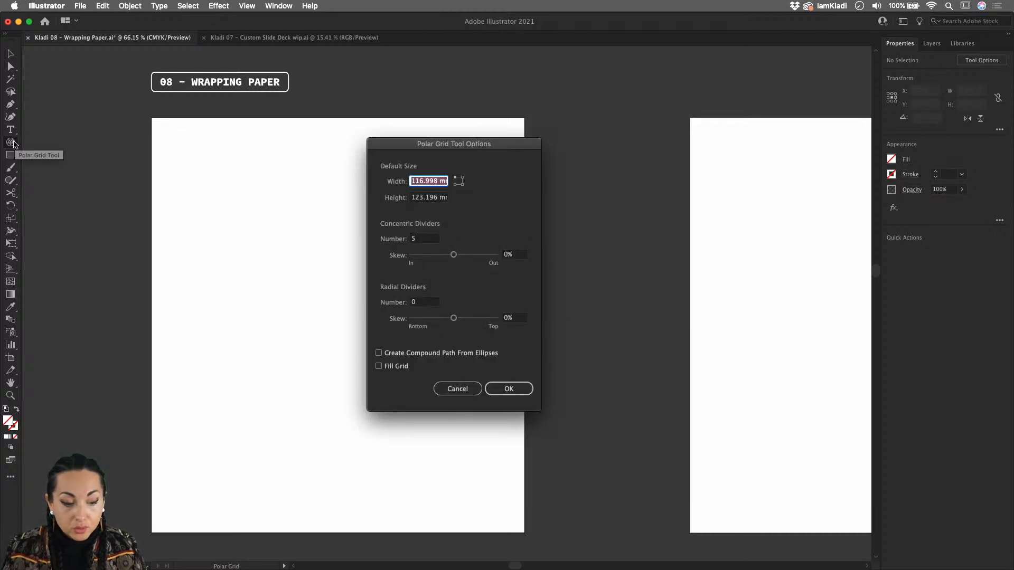
drag(414, 150, 305, 169)
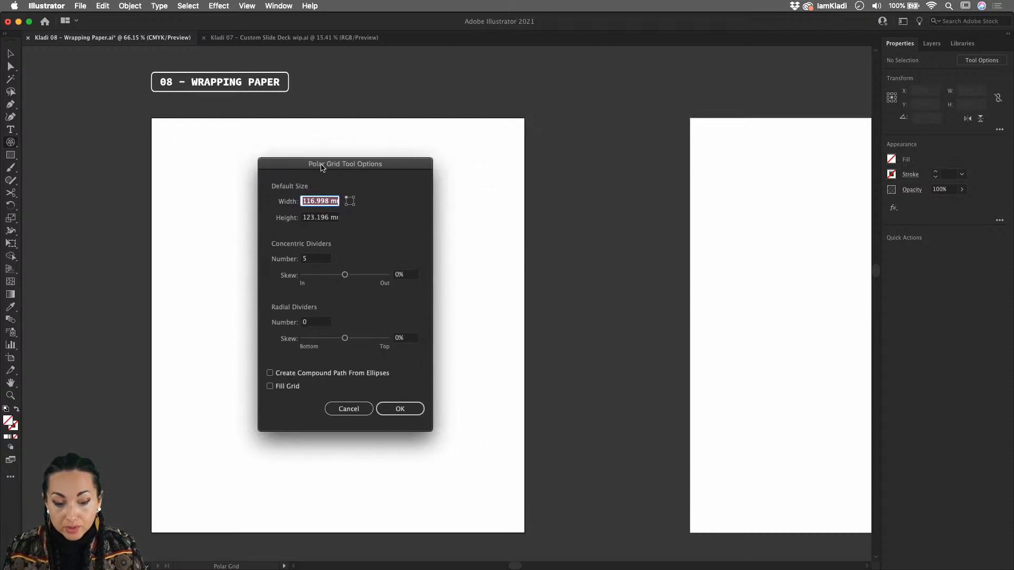
click(312, 324)
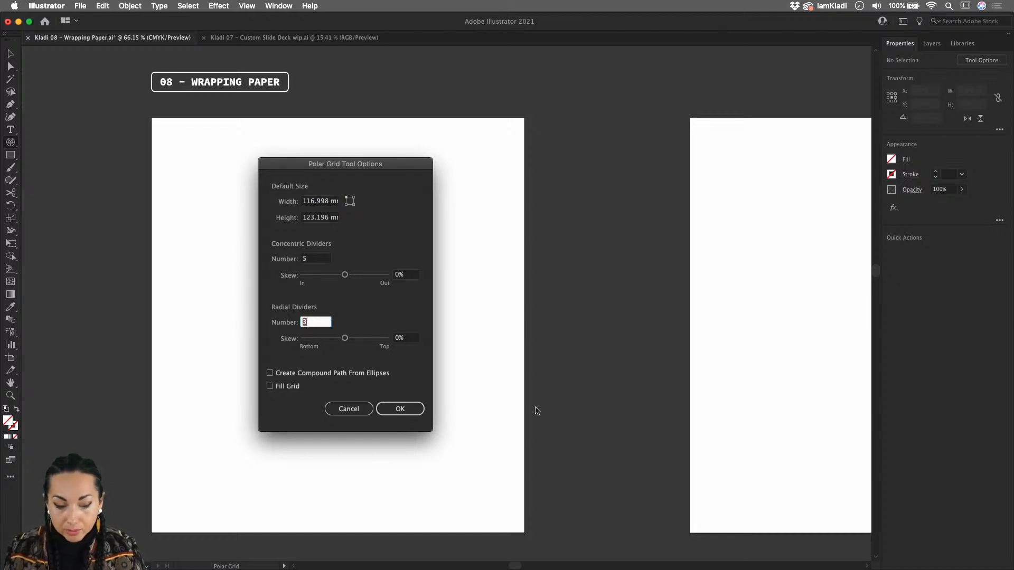
click(404, 409)
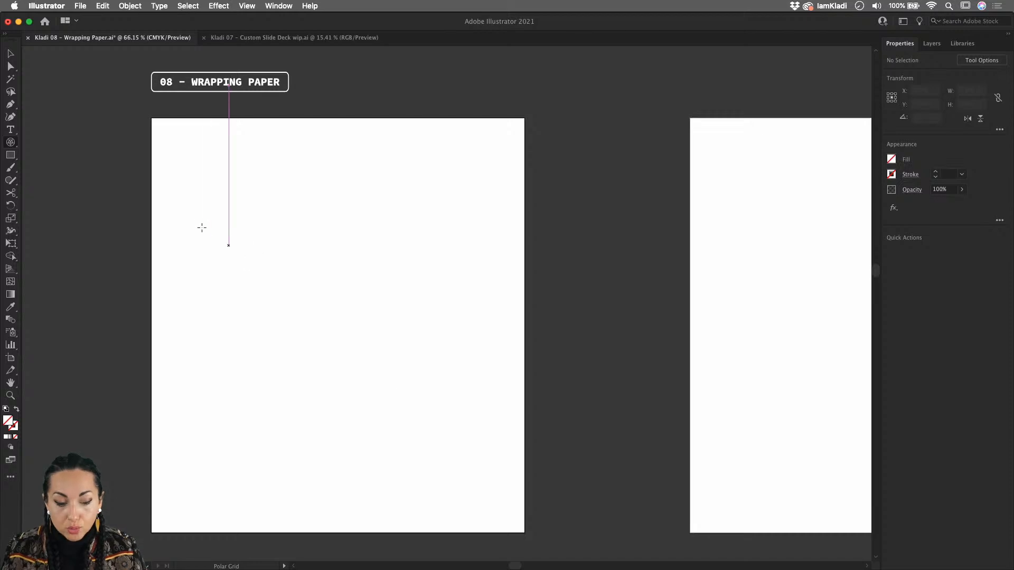
drag(194, 223, 420, 455)
key(v)
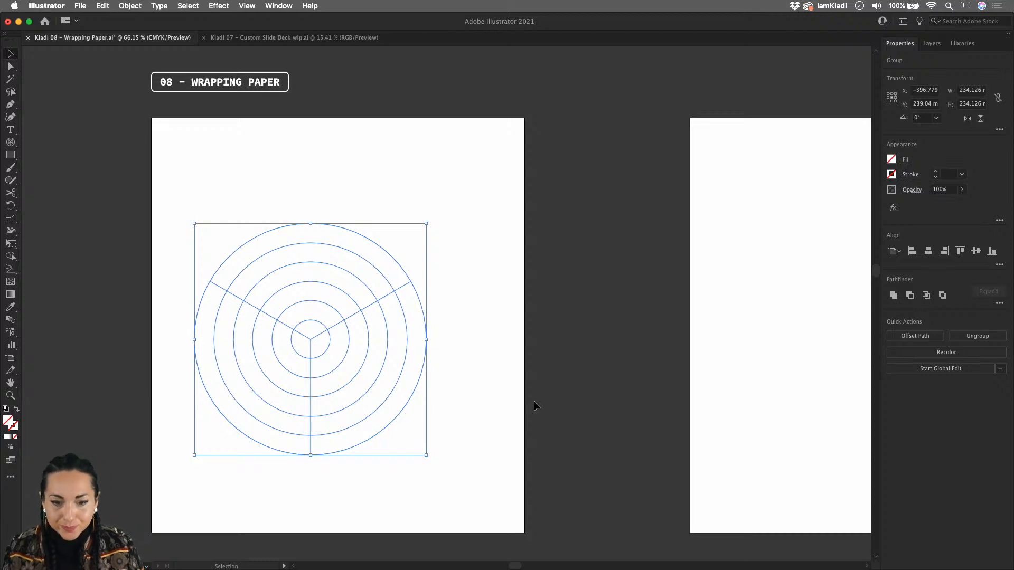
key(Delete)
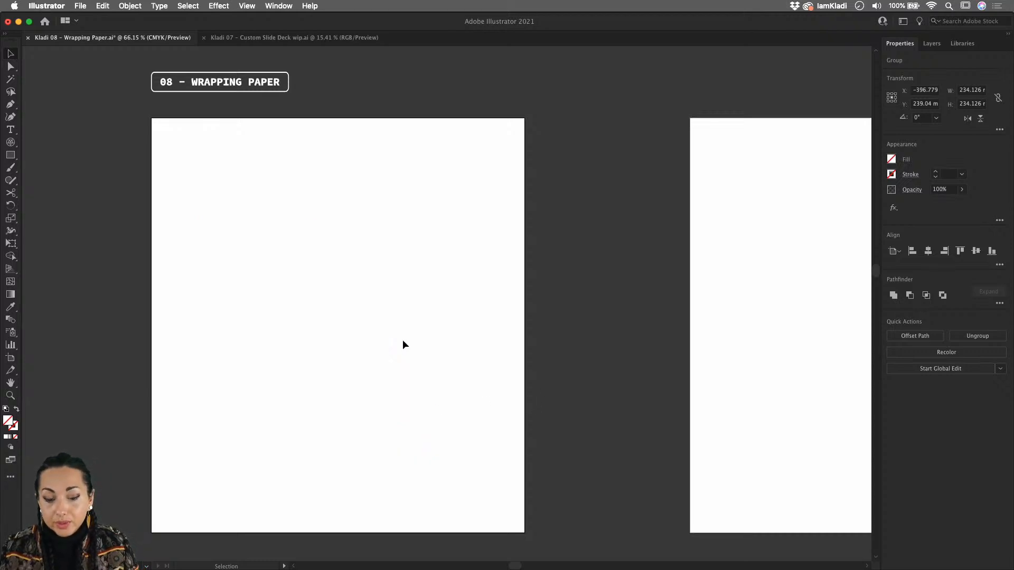
drag(314, 254, 443, 381)
key(cmd+z)
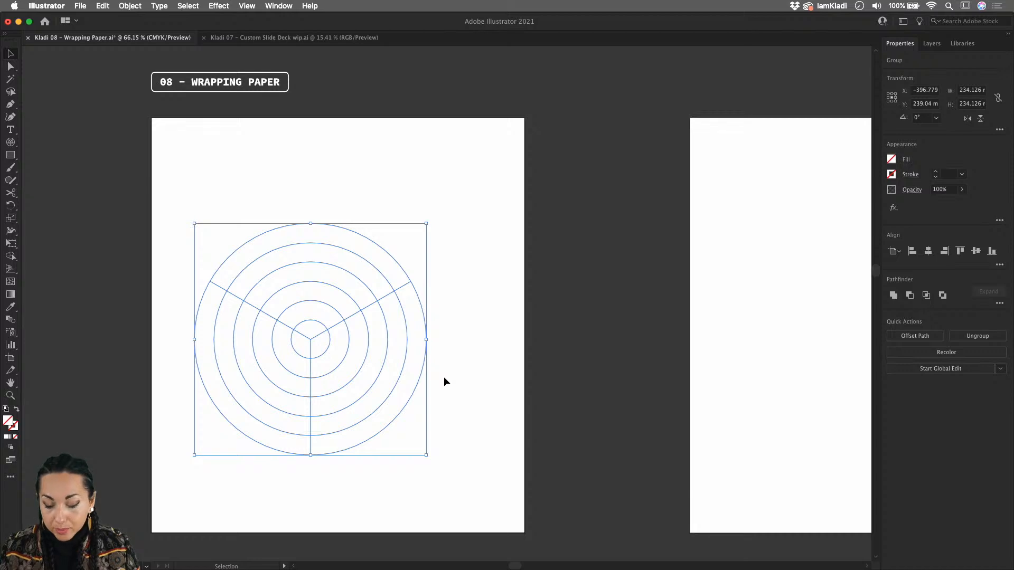
key(Delete)
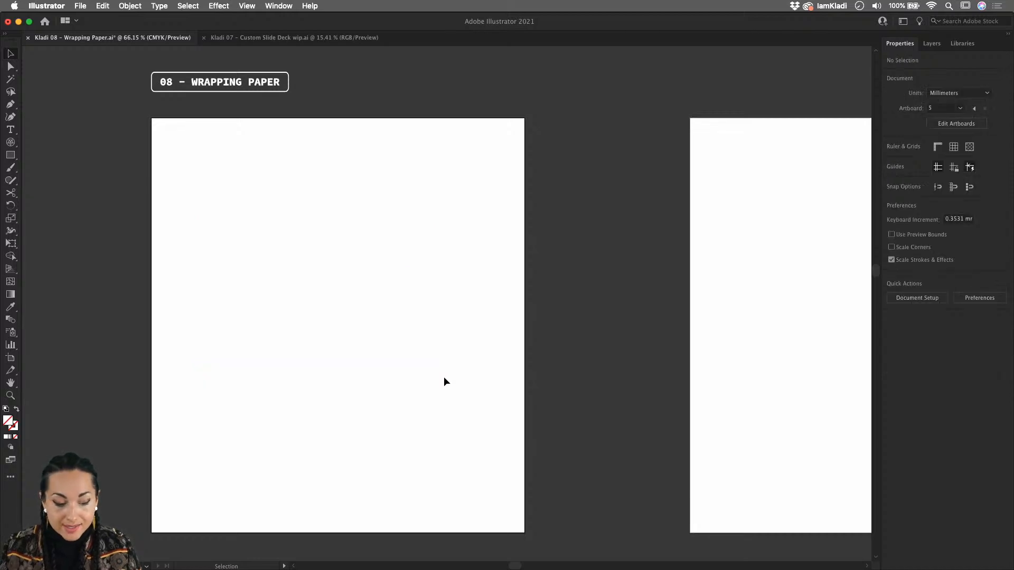
Reset the drawing colours to the default white fill and black stroke.
click(5, 410)
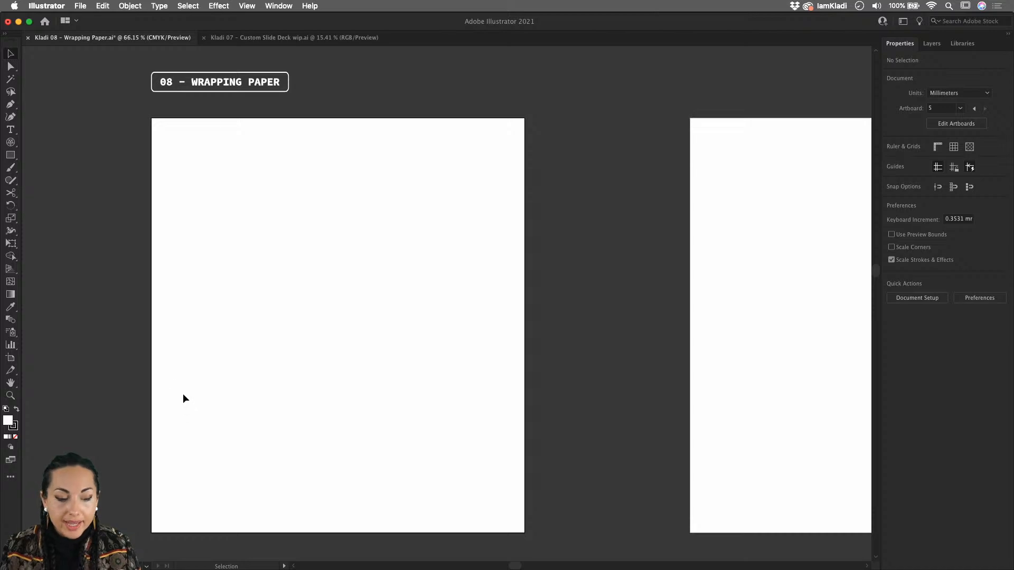
Set the Polar Grid tool to 1 radial divider, draw a trial grid about 274 mm wide on the Doodle board, and delete it.
double_click(8, 141)
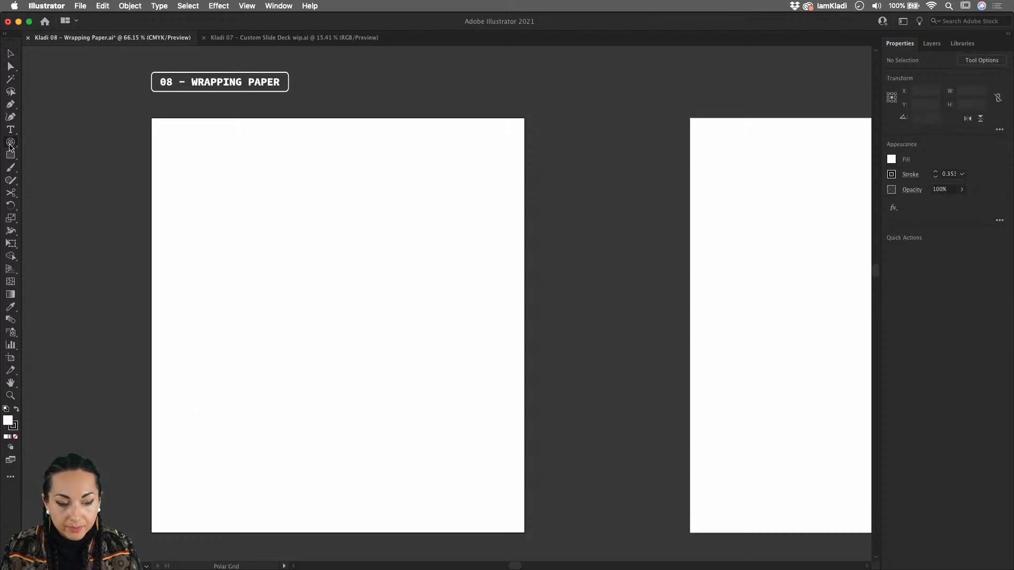
click(314, 322)
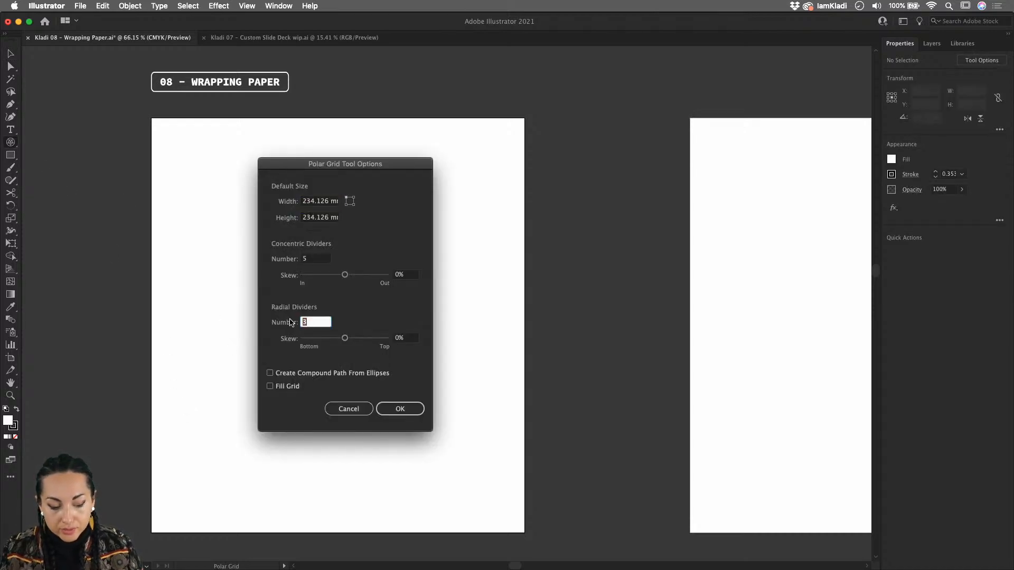
text(1)
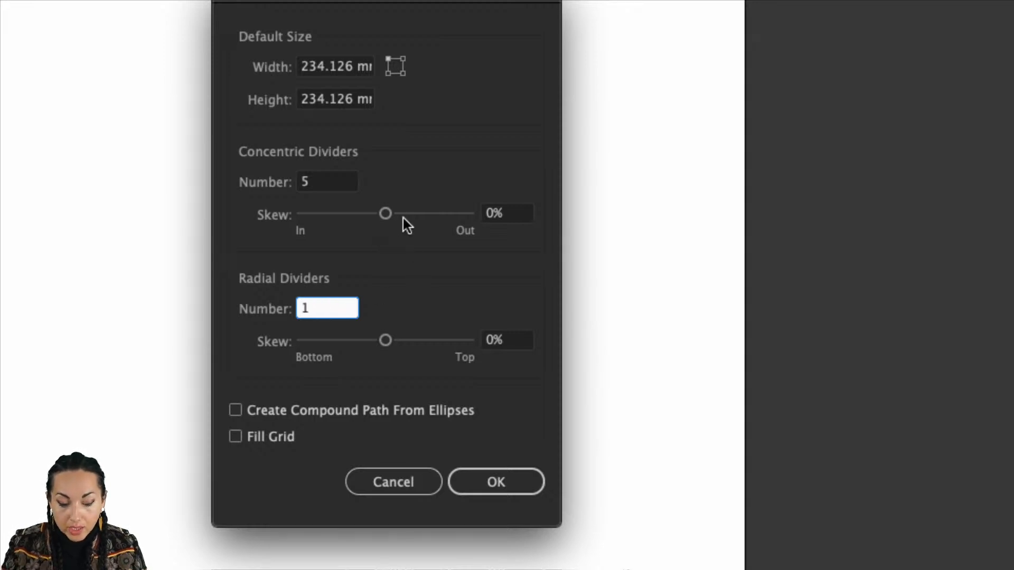
key(alt)
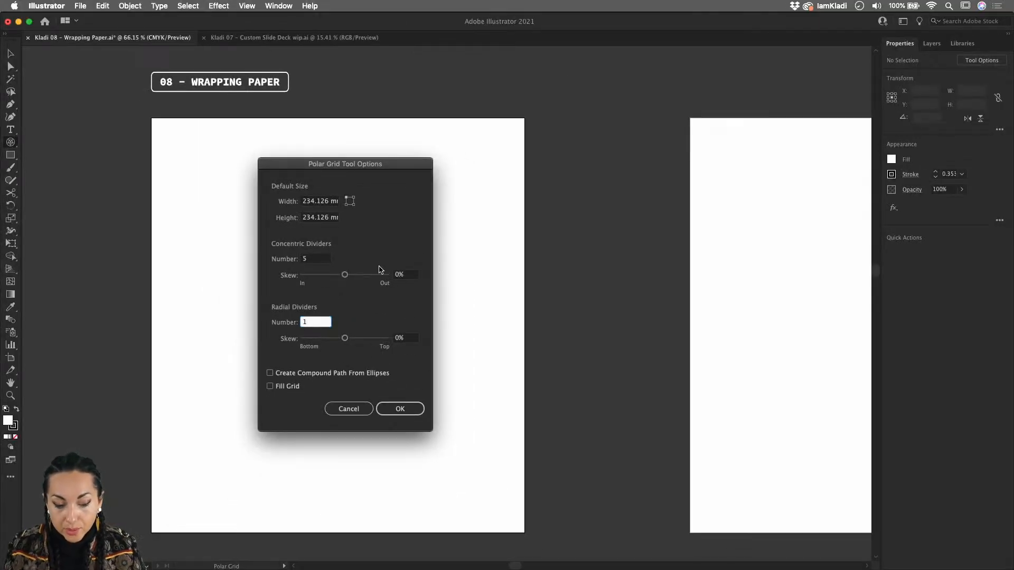
click(415, 409)
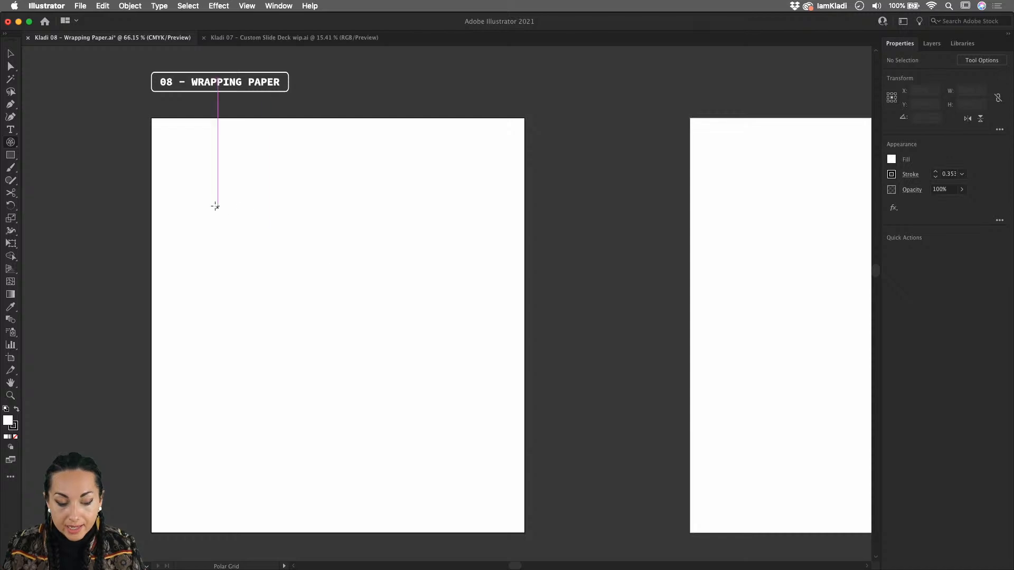
drag(215, 207, 486, 462)
key(v)
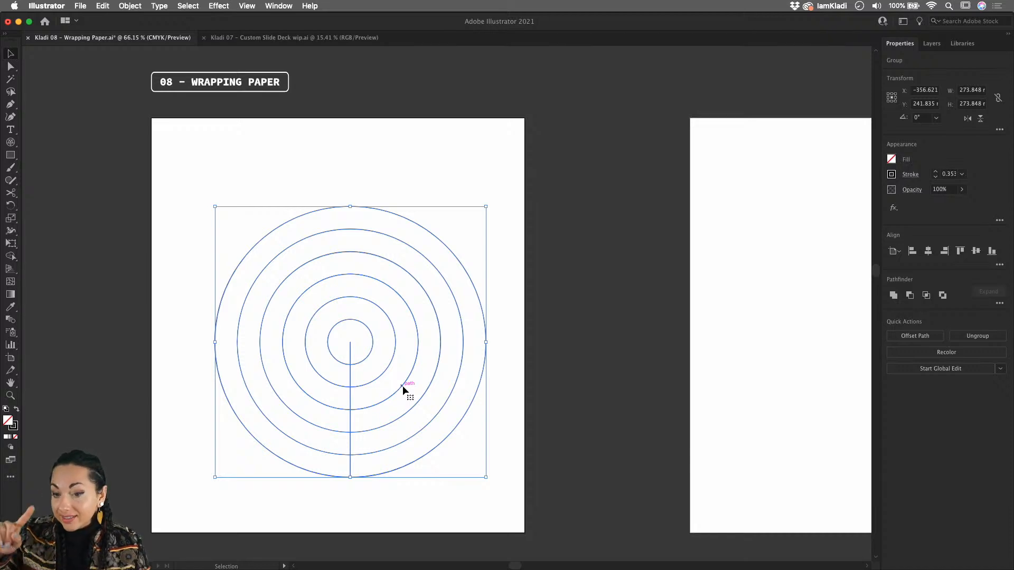
key(Delete)
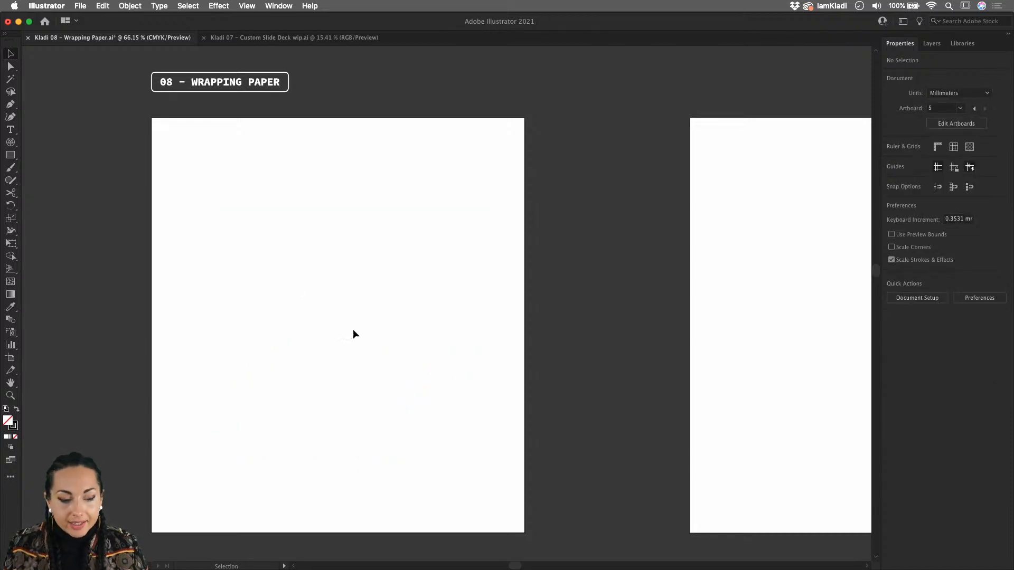
Set the Polar Grid tool to 0 radial dividers and draw a circular grid about 260 mm wide on the Doodle board.
double_click(11, 142)
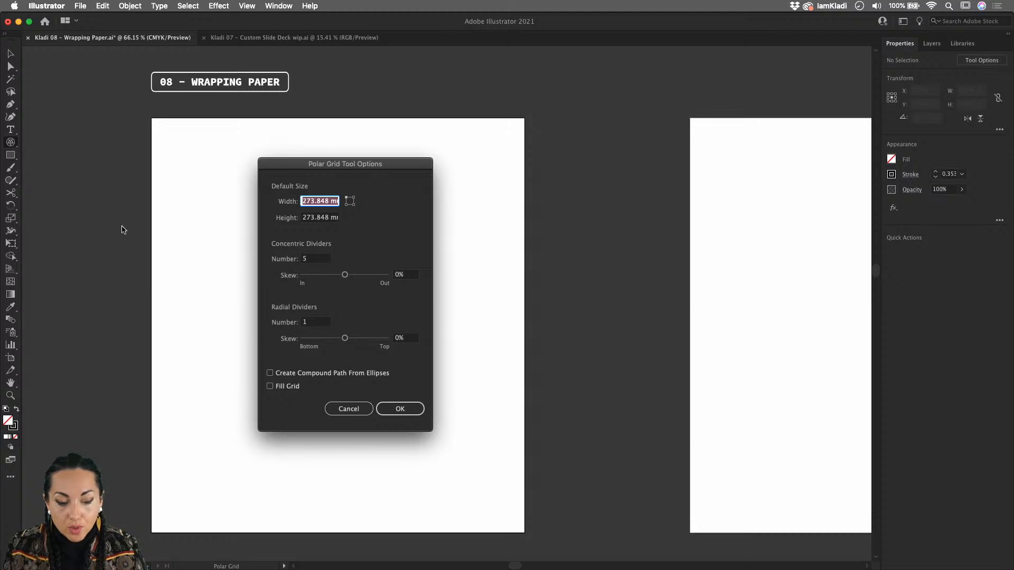
double_click(314, 325)
text(0)
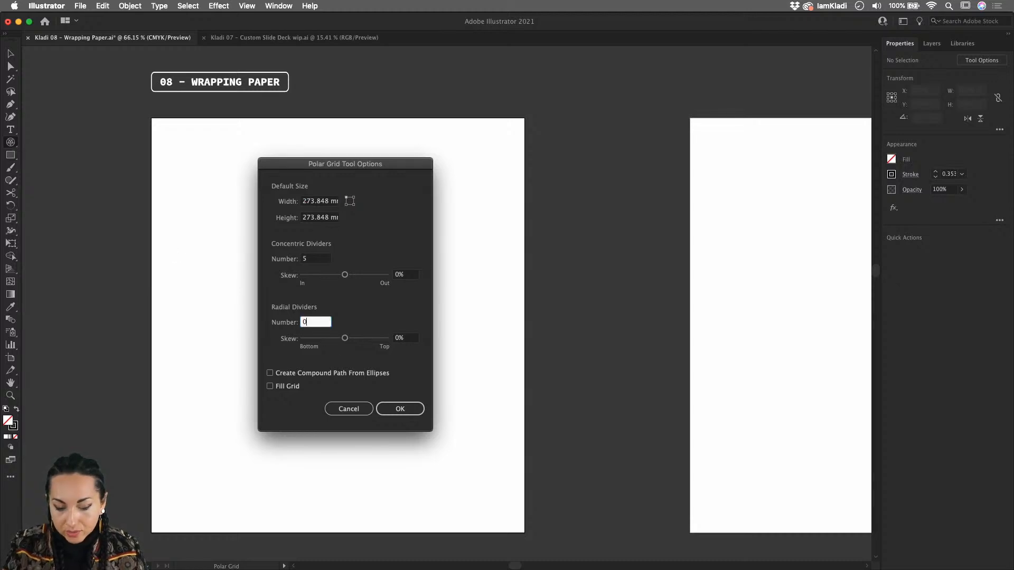
click(400, 409)
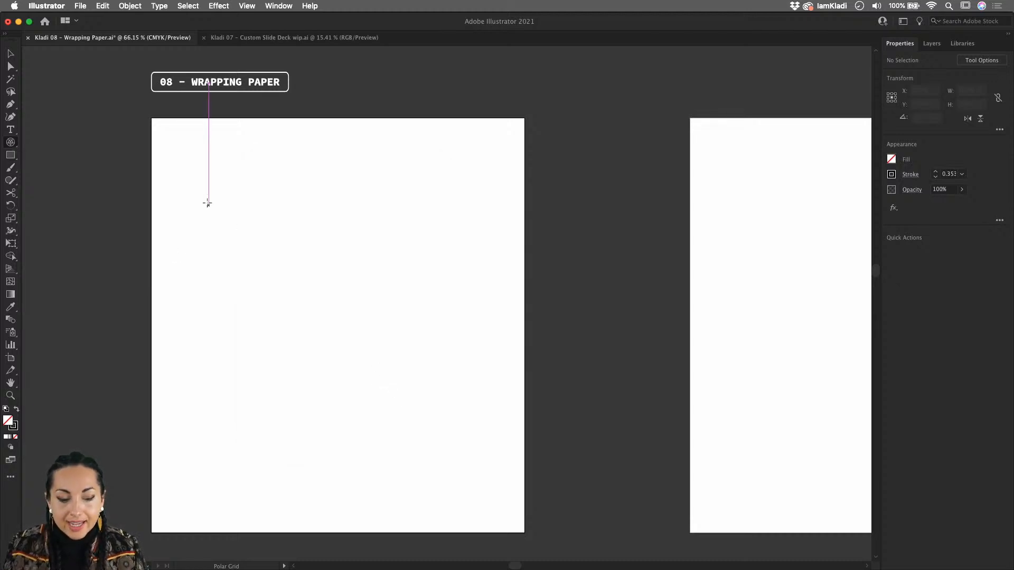
drag(207, 202, 464, 457)
key(shift)
key(shift)
key(v)
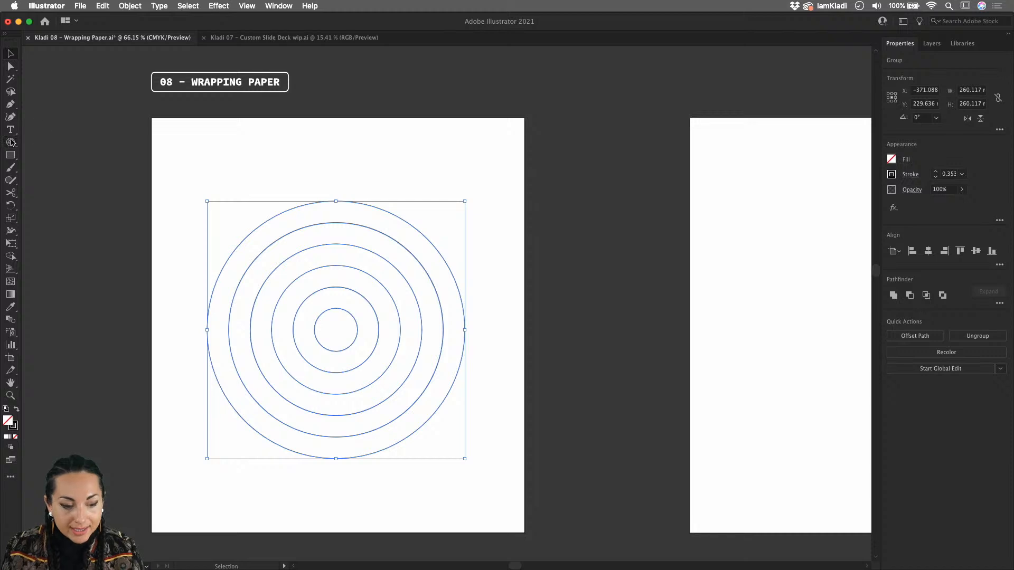
Draw a horizontal line about 294 mm long across the middle of the concentric circles with the Line Segment tool.
drag(13, 145, 52, 141)
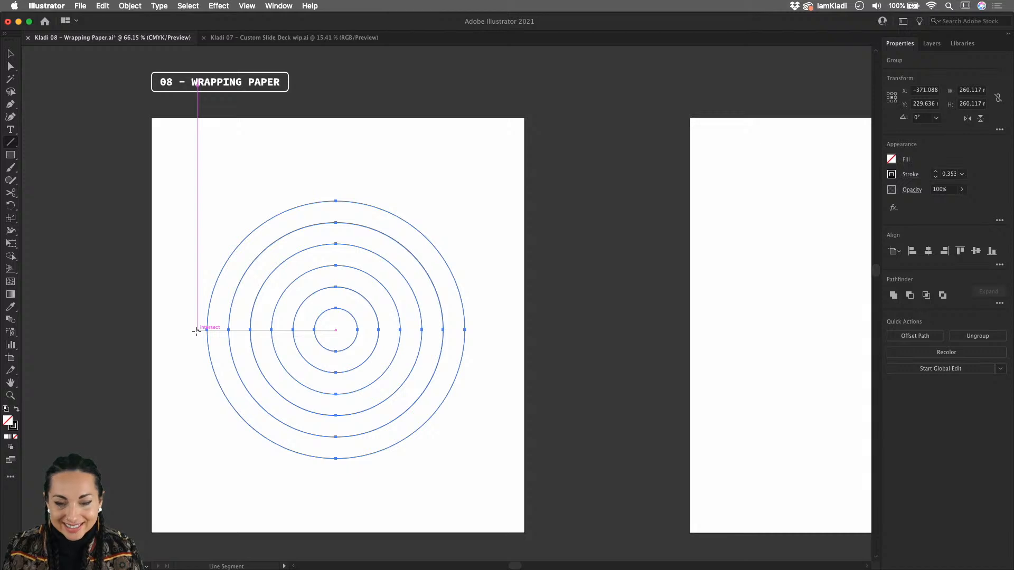
drag(196, 331, 486, 372)
key(shift)
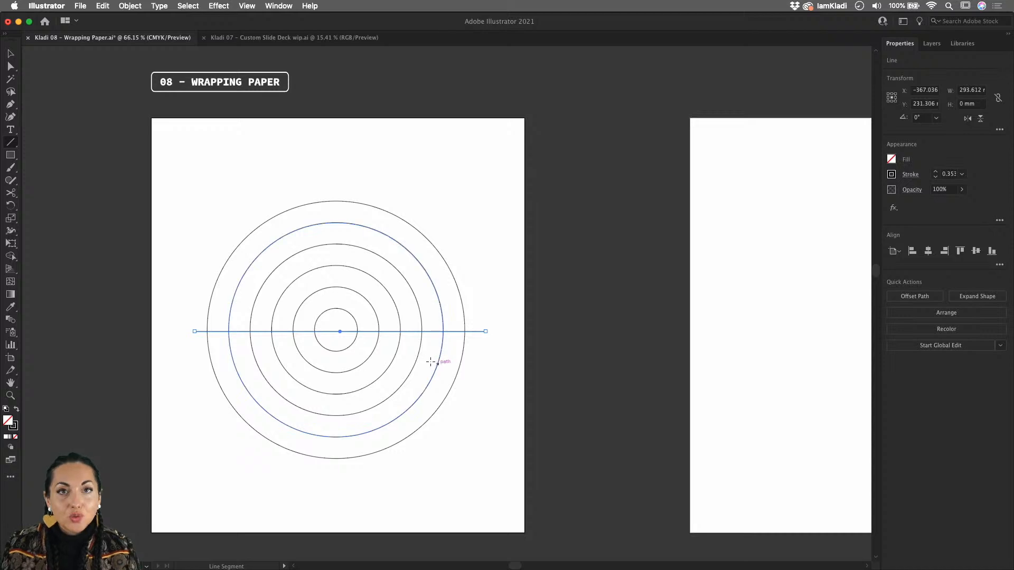
key(v)
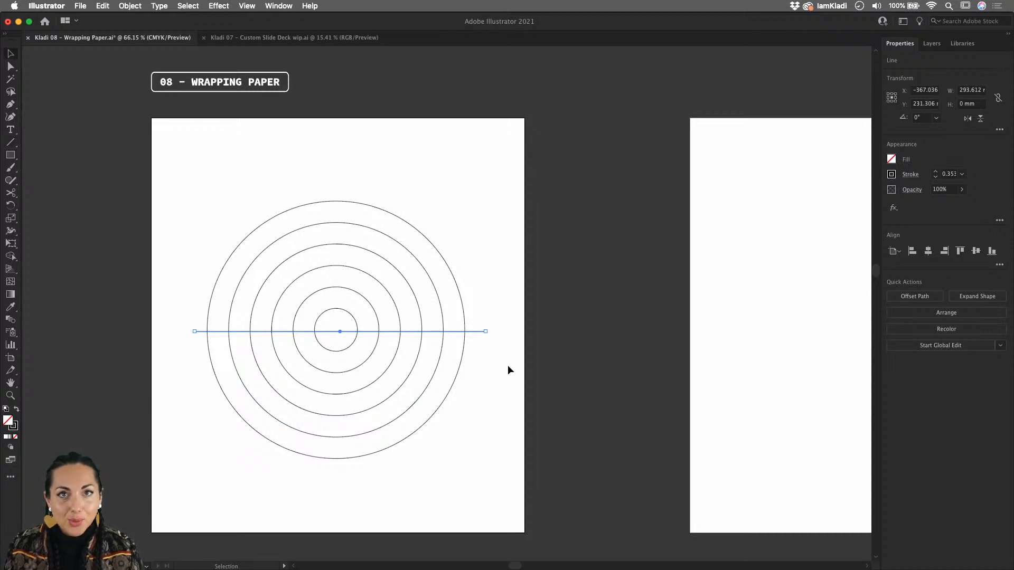
Select the concentric circles together with the horizontal line, leaving the Wrapping Paper title label out of the selection.
drag(458, 372, 198, 34)
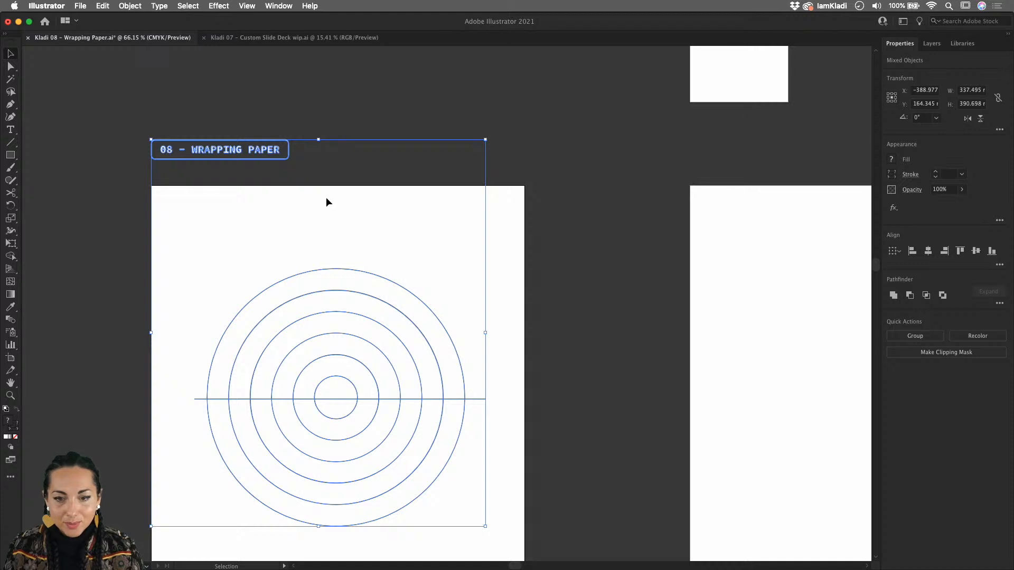
shift+click(220, 153)
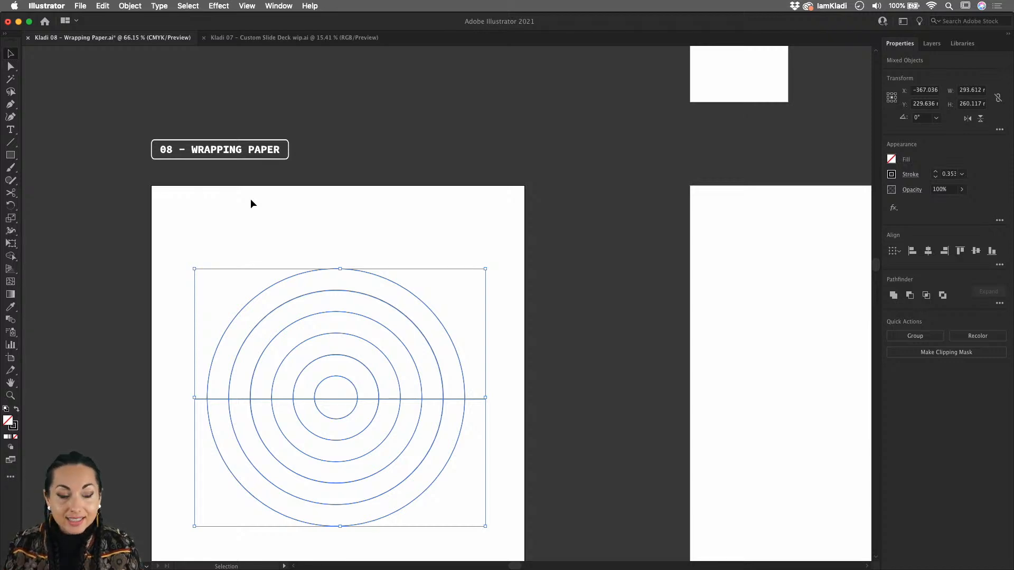
shift+click(277, 156)
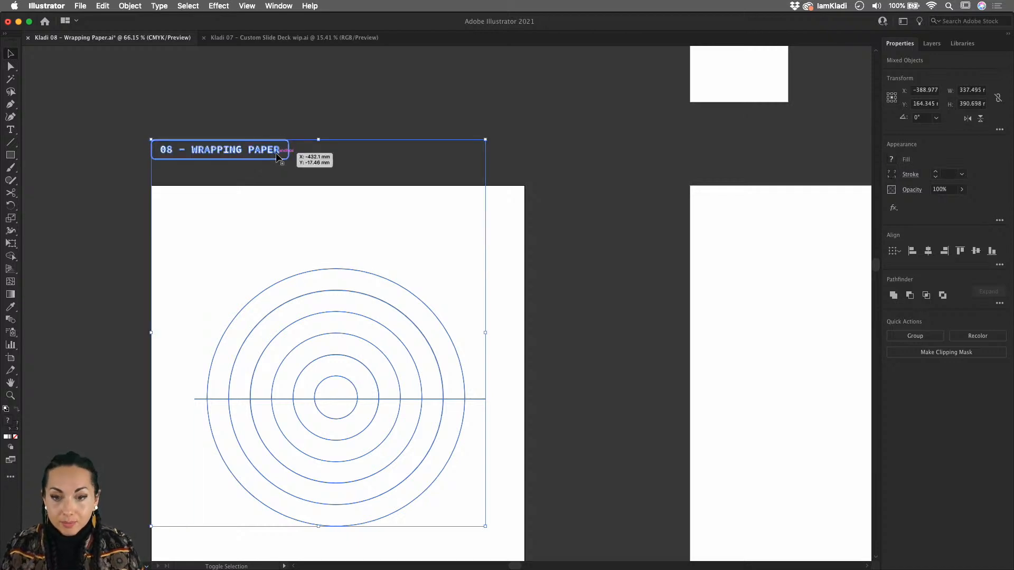
shift+click(277, 157)
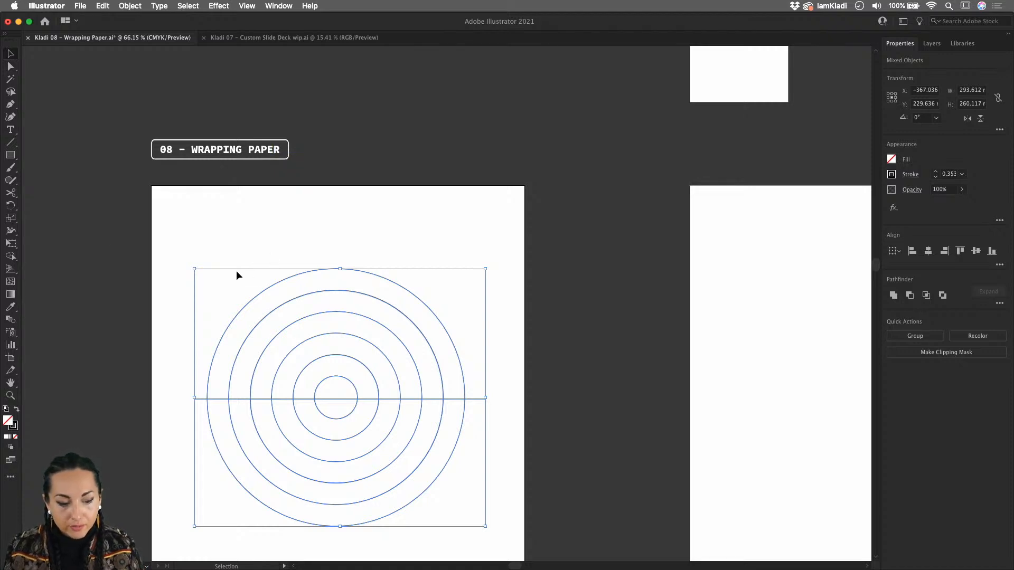
scroll(299, 259, down, 3)
scroll(300, 258, left, 5)
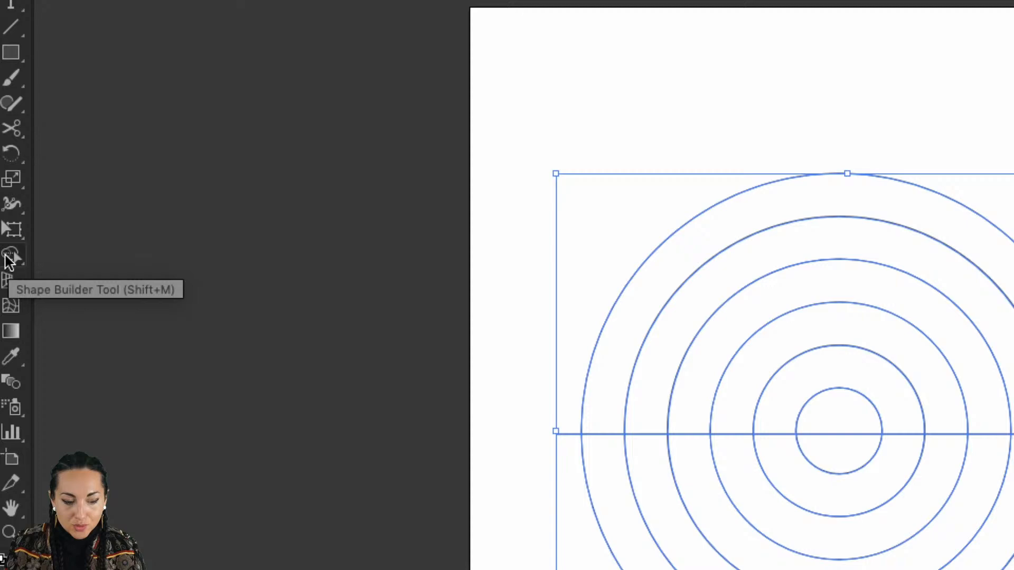
Remove the circles' lower half, the innermost half-disc and the line's overhanging ends with the Shape Builder tool, leaving five arched bands, and deselect.
click(10, 257)
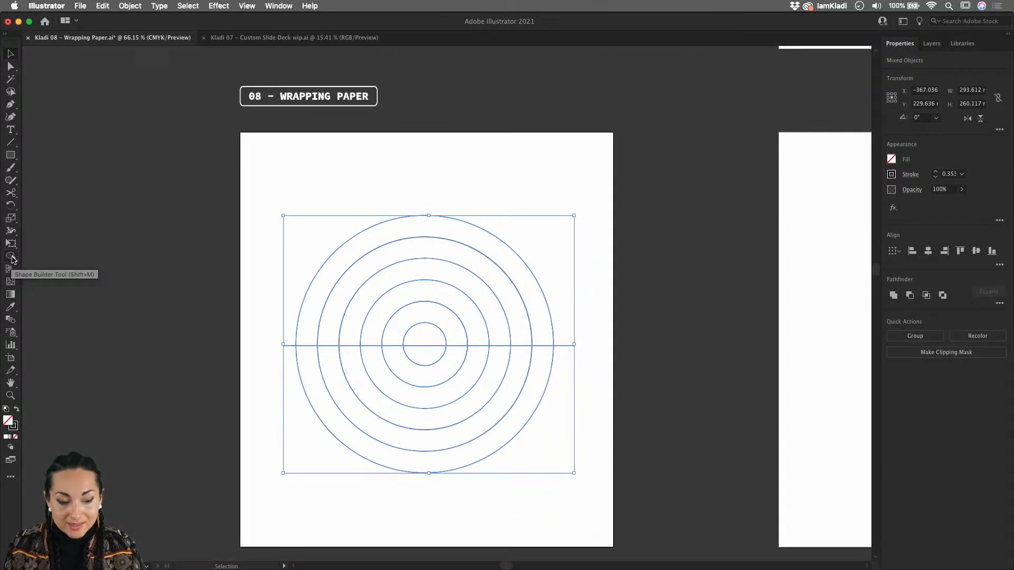
click(11, 257)
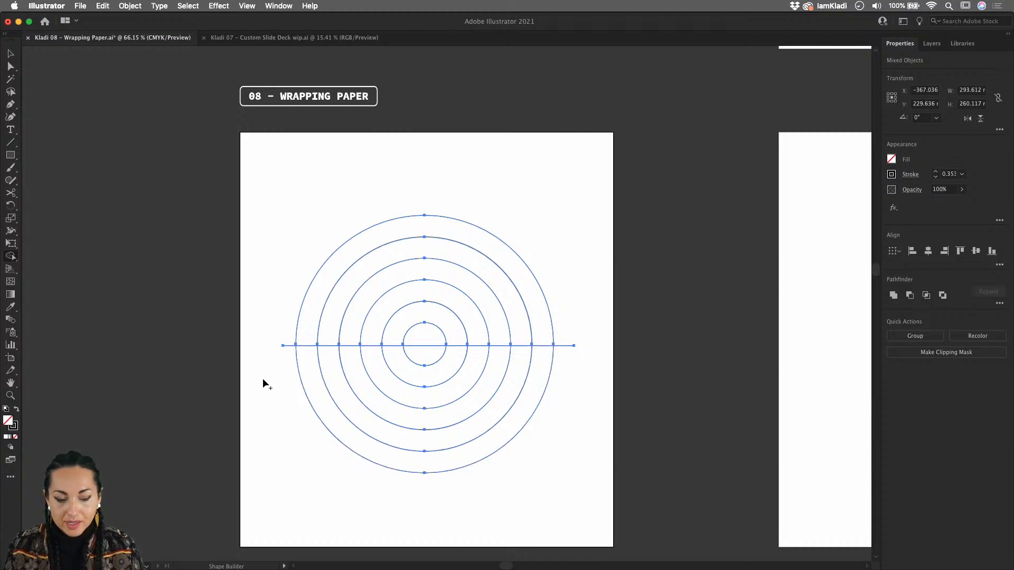
click(313, 320)
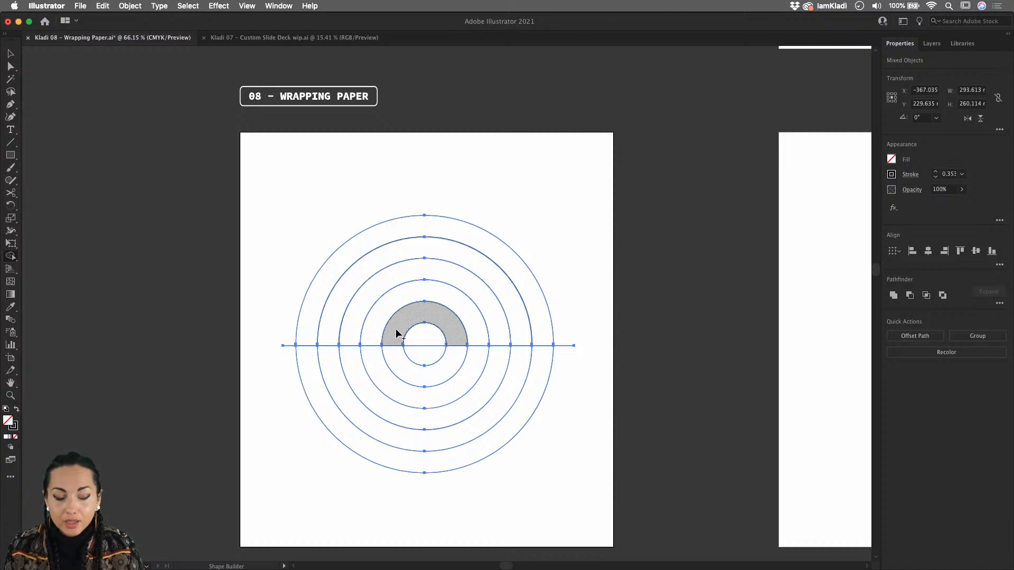
key(v)
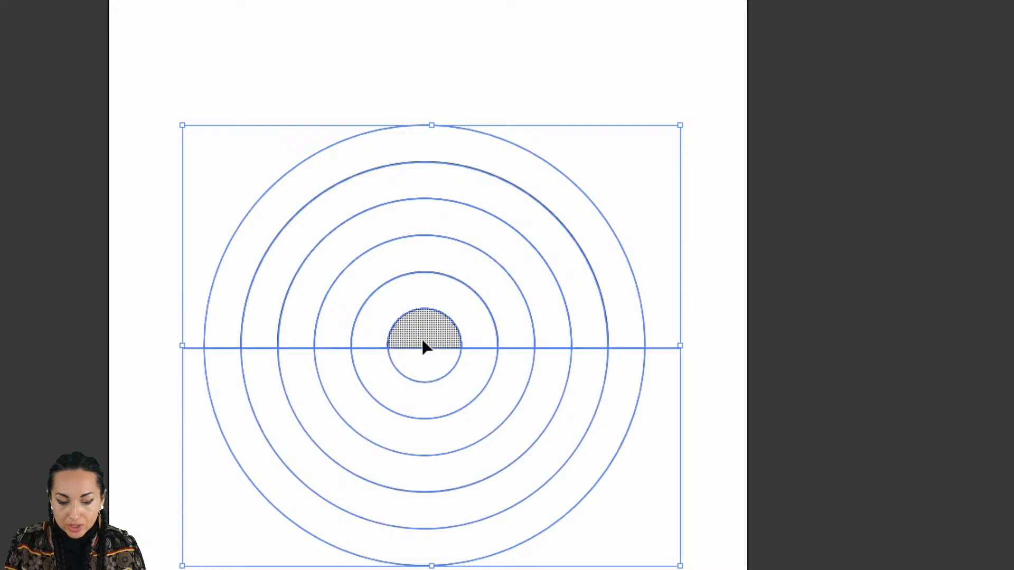
key(shift+m)
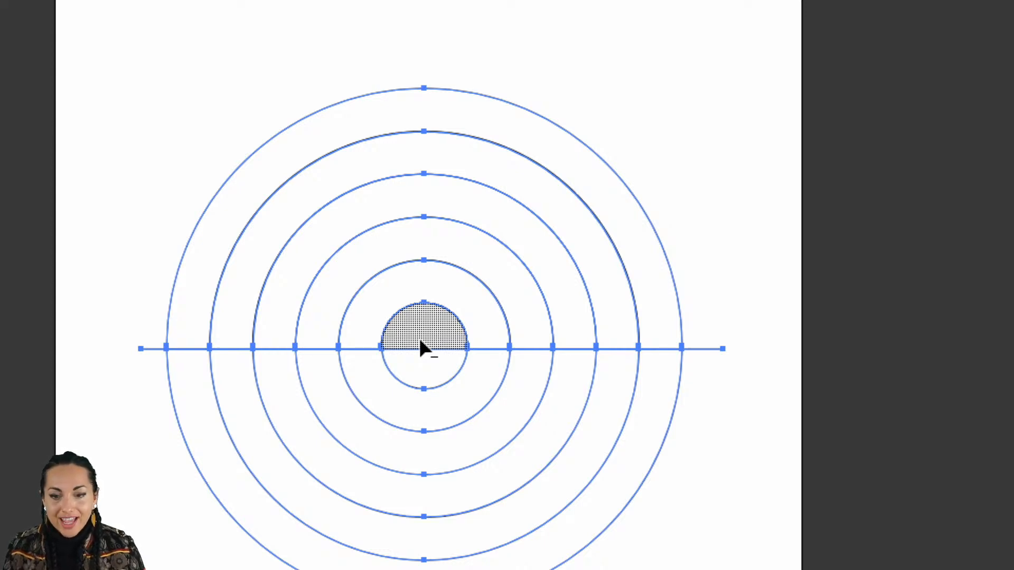
mouse_move(421, 341)
mouse_down()
mouse_move(429, 378)
mouse_move(470, 378)
mouse_move(502, 416)
mouse_move(598, 429)
mouse_move(655, 454)
mouse_up()
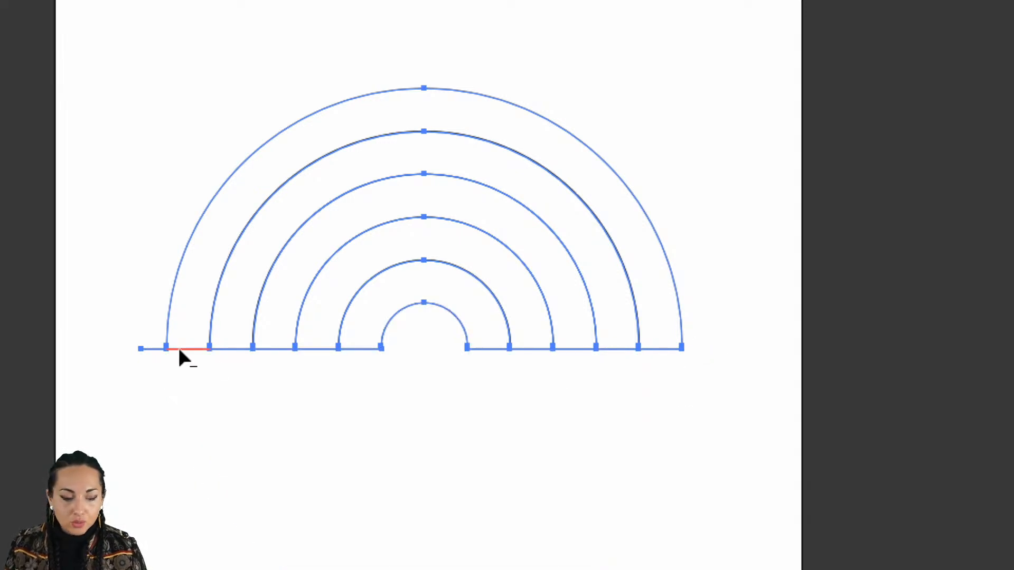
key(v)
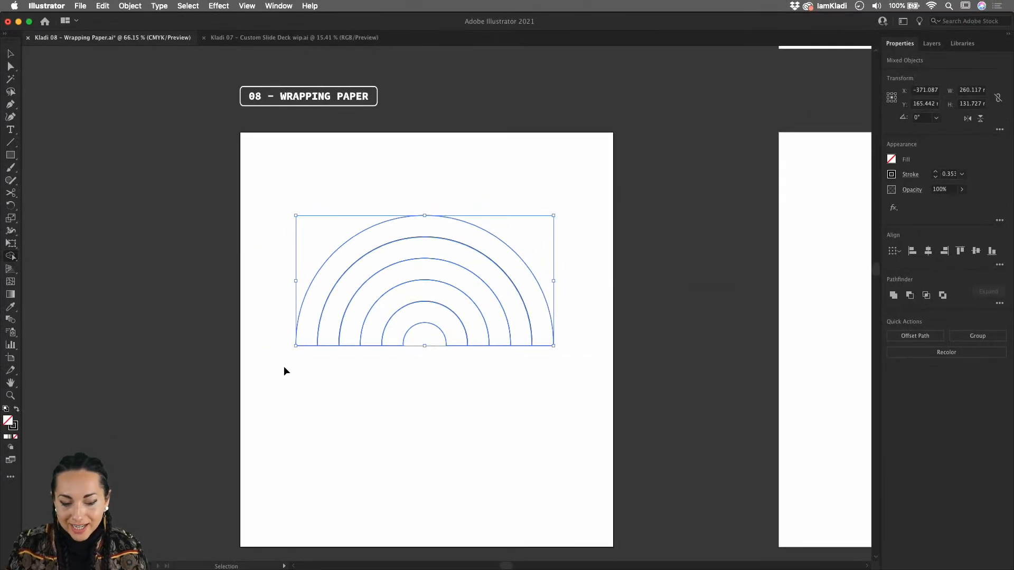
key(shift+m)
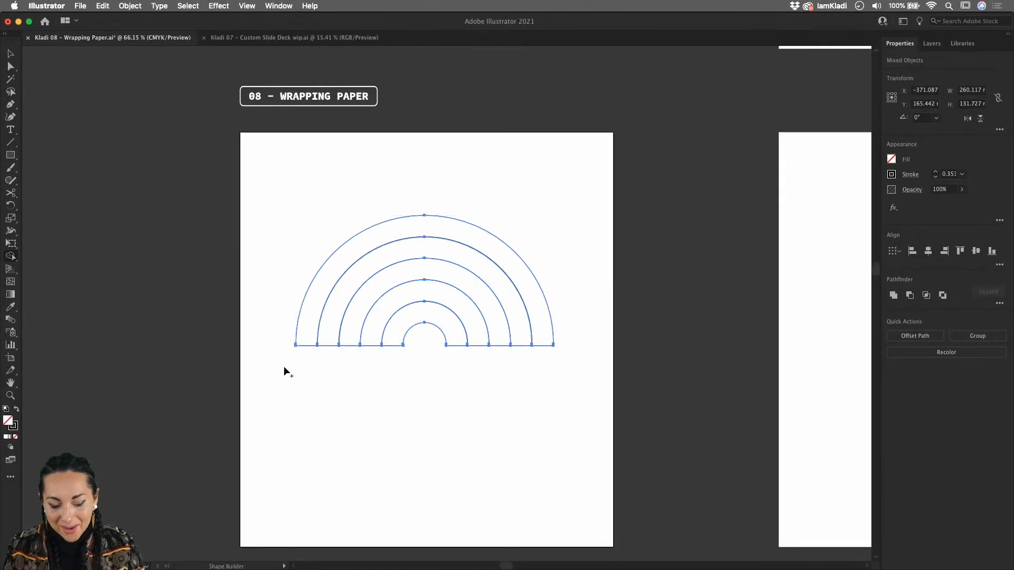
key(v)
click(363, 379)
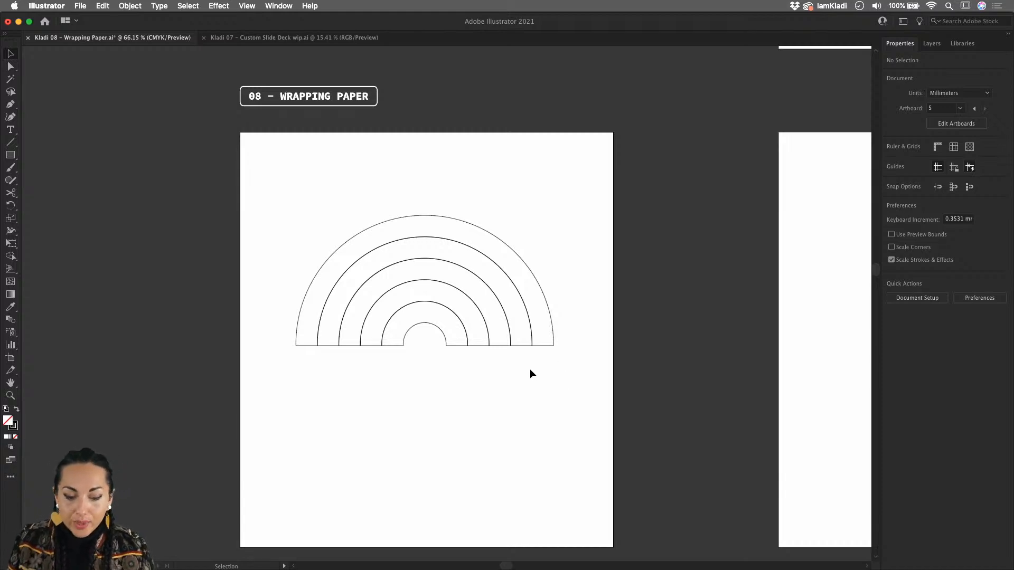
Move the outermost band's outer corner at its right end straight down by about 12 mm with the Direct Selection tool.
scroll(487, 347, up, 5)
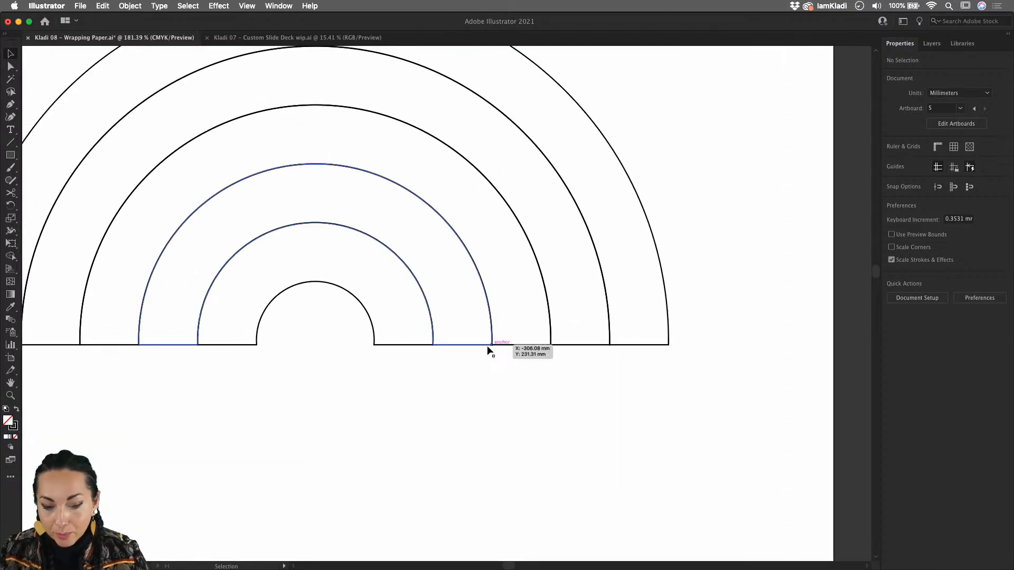
click(487, 347)
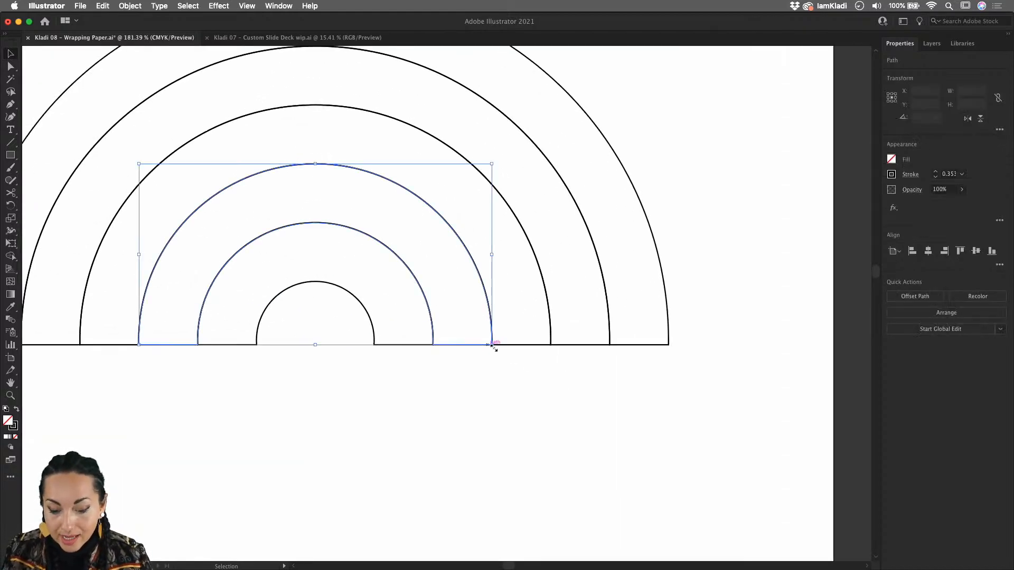
click(643, 339)
click(641, 345)
scroll(641, 344, up, 3)
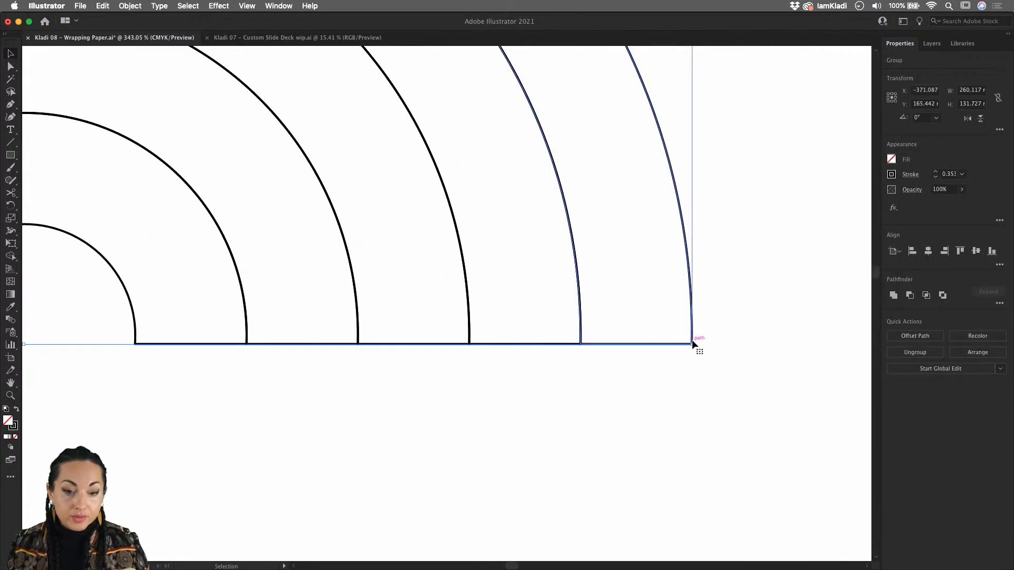
scroll(692, 343, down, 2)
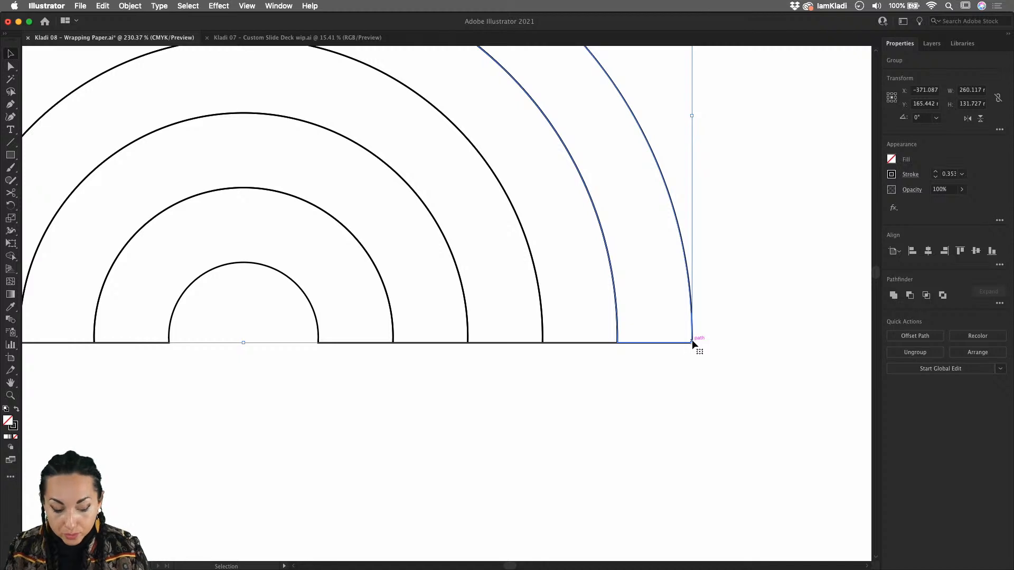
key(a)
click(691, 342)
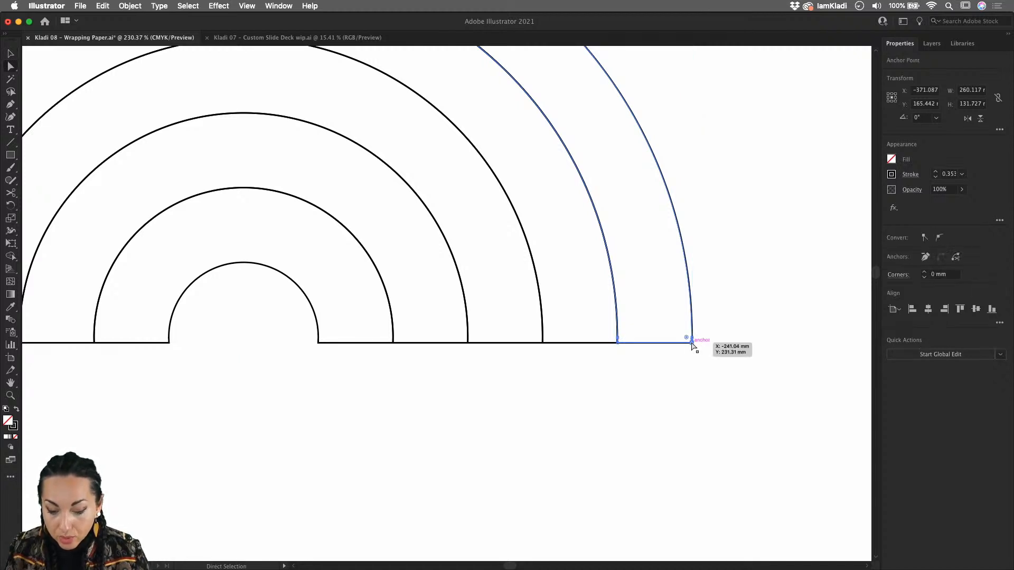
drag(691, 342, 690, 383)
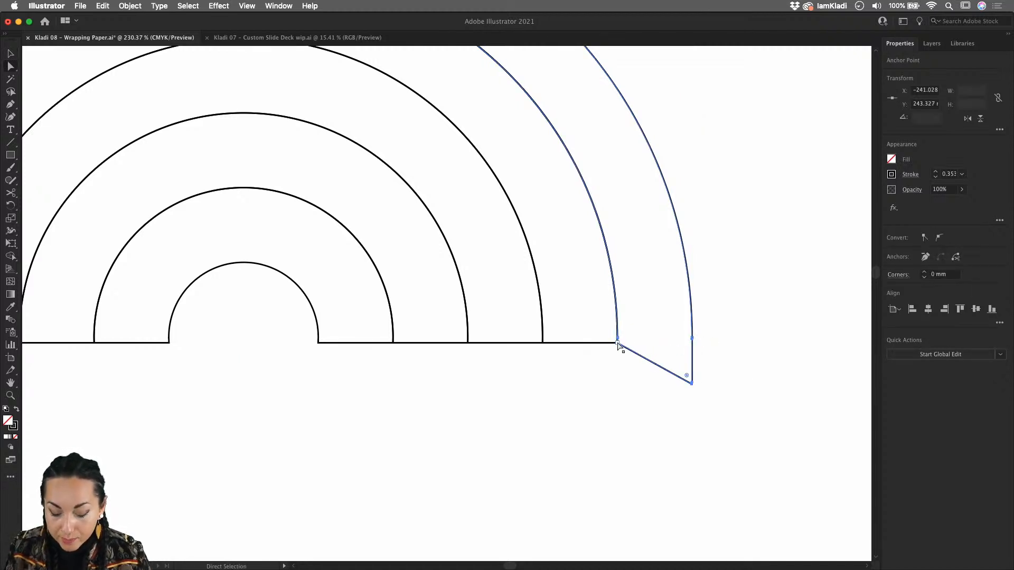
Try adding an anchor point beside the outermost band's inner right-end corner and moving it down, and undo it.
scroll(620, 341, up, 2)
scroll(621, 341, up, 2)
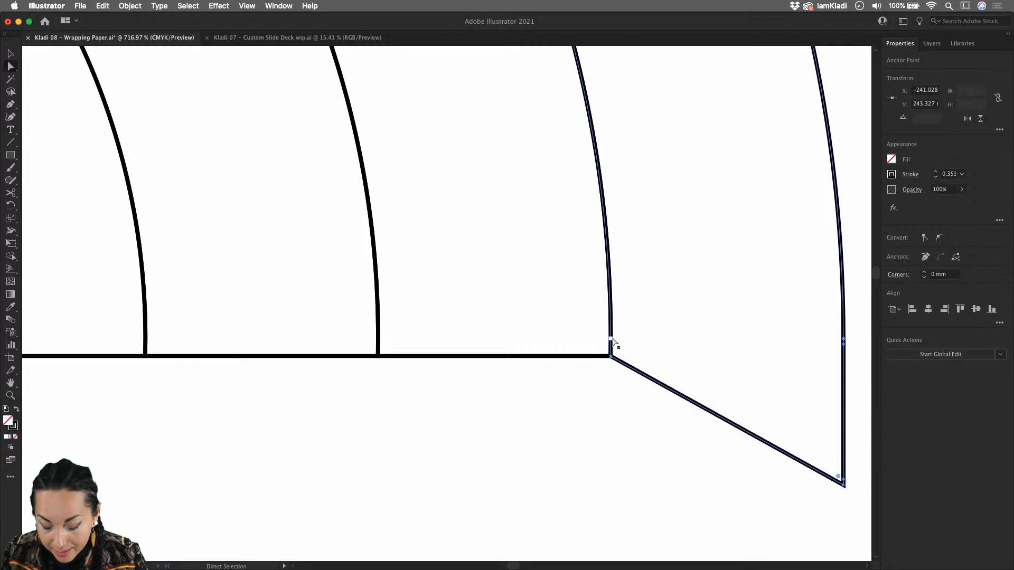
scroll(617, 343, up, 3)
click(607, 343)
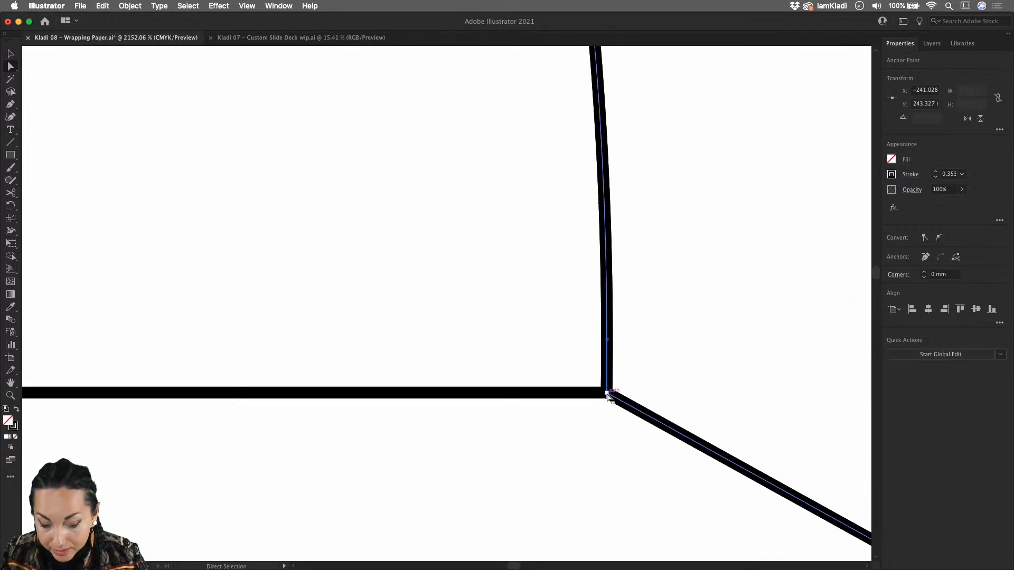
drag(607, 391, 608, 395)
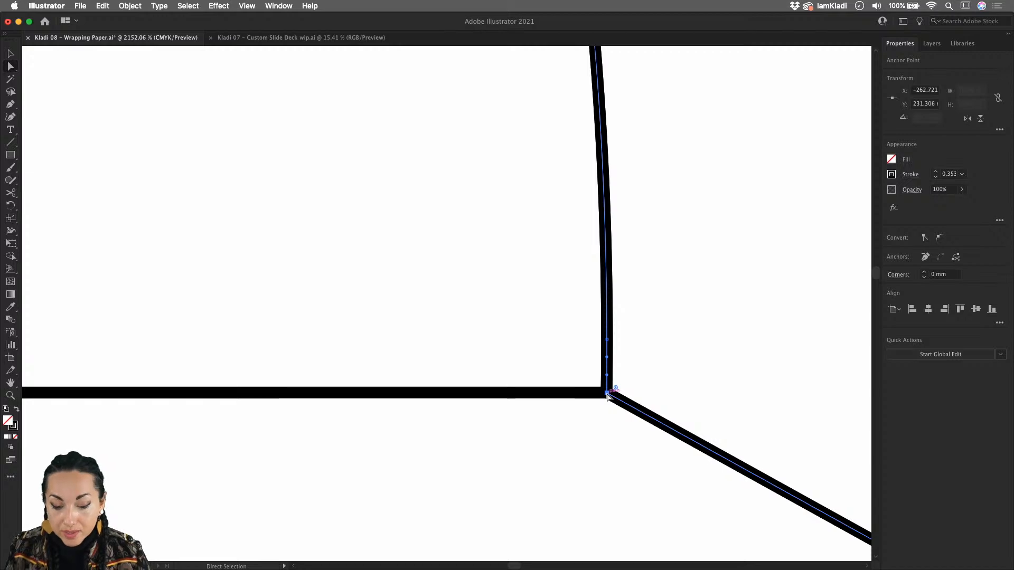
key(p)
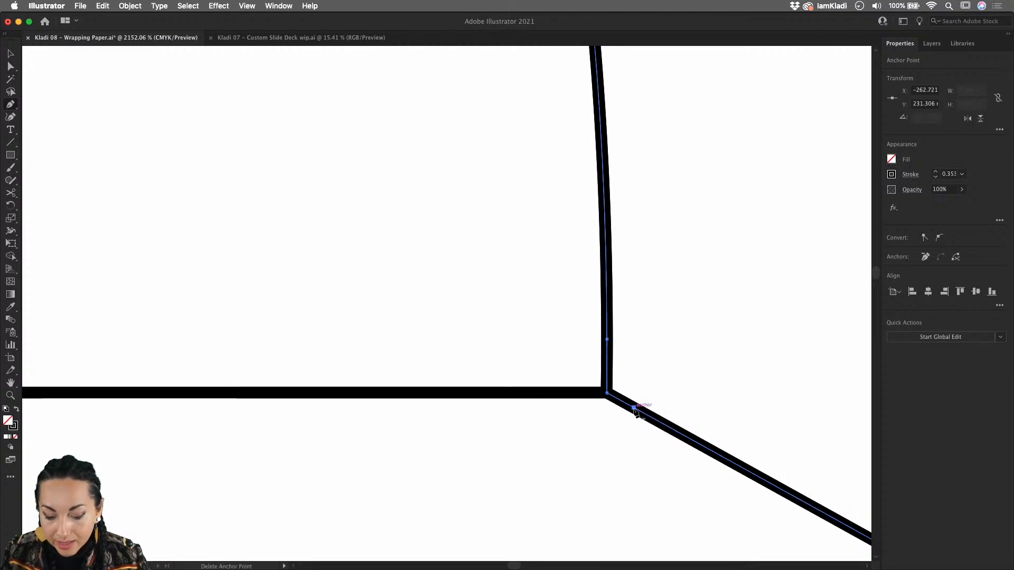
key(a)
drag(634, 409, 608, 485)
key(super+z)
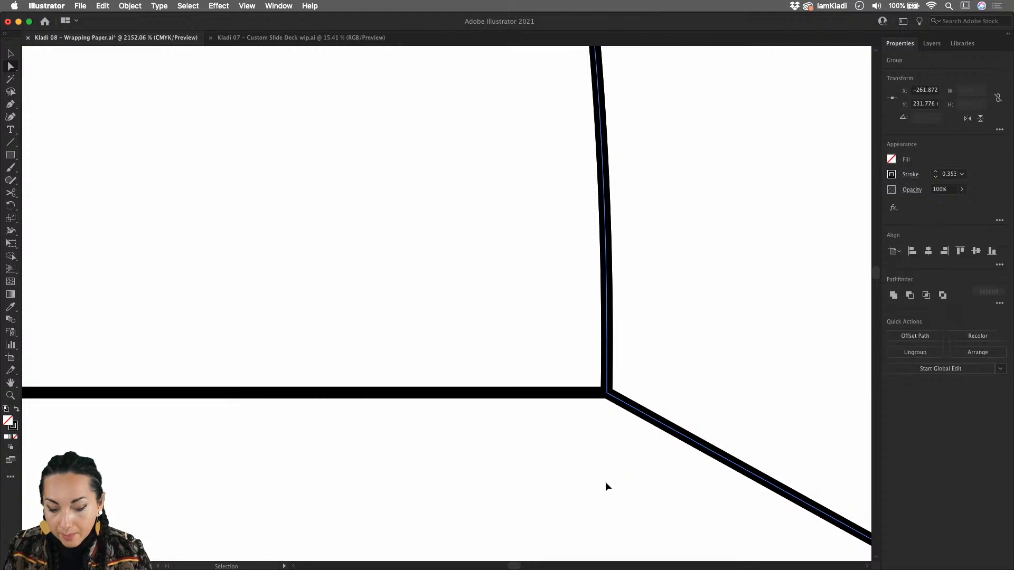
Square off the outermost band's right end as a straight leg about 37 mm long, and lower the second band's outer corner about 19 mm.
click(607, 392)
scroll(609, 393, down, 5)
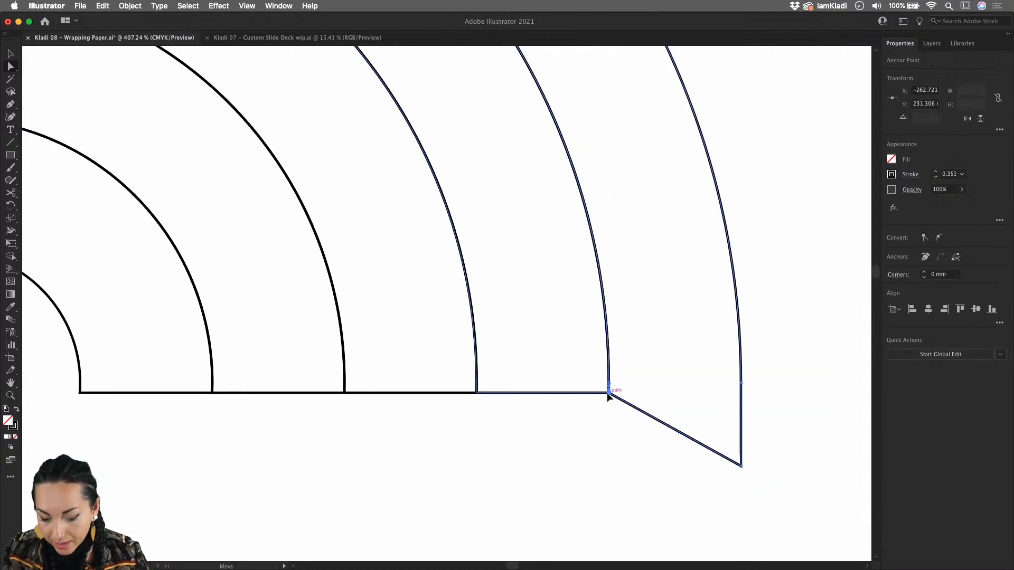
drag(607, 392, 610, 508)
key(super+0)
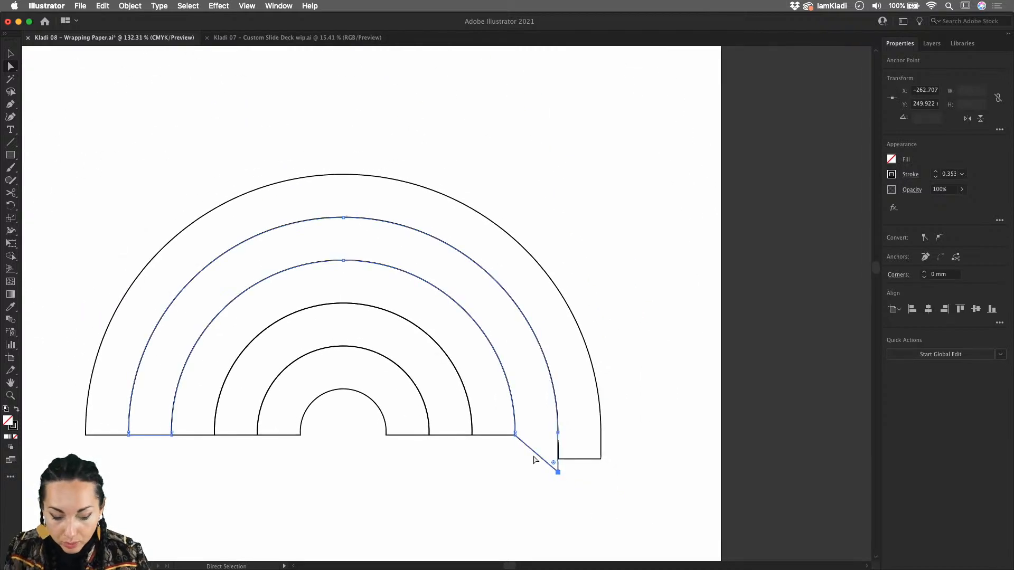
mouse_move(558, 459)
mouse_down()
mouse_move(556, 554)
mouse_move(557, 458)
mouse_up()
drag(601, 409, 599, 458)
Lower the third band's outer right corner about 76 mm and extend the second band's right end into a flat-ended leg about 60 mm long.
click(514, 384)
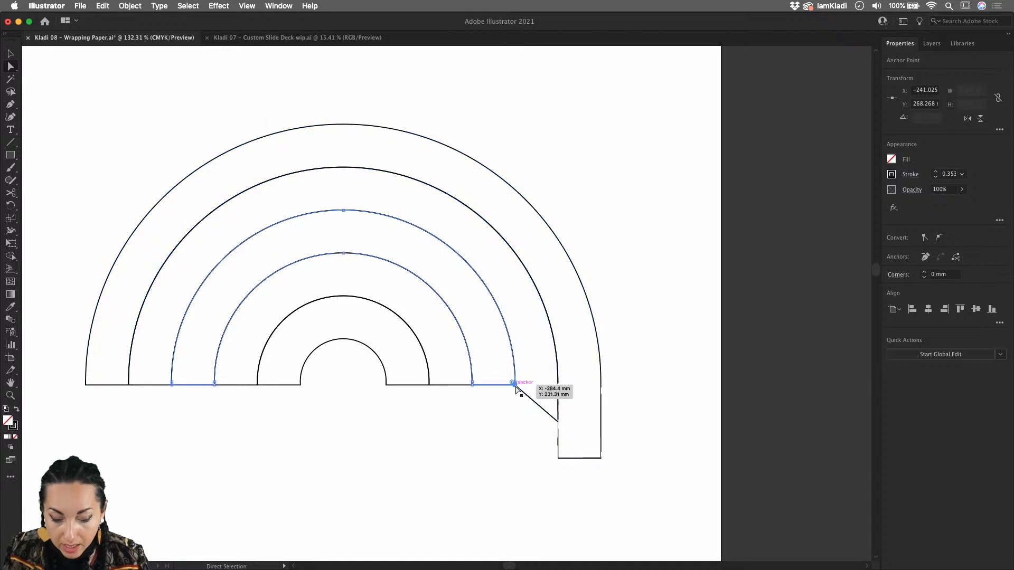
drag(515, 385, 515, 537)
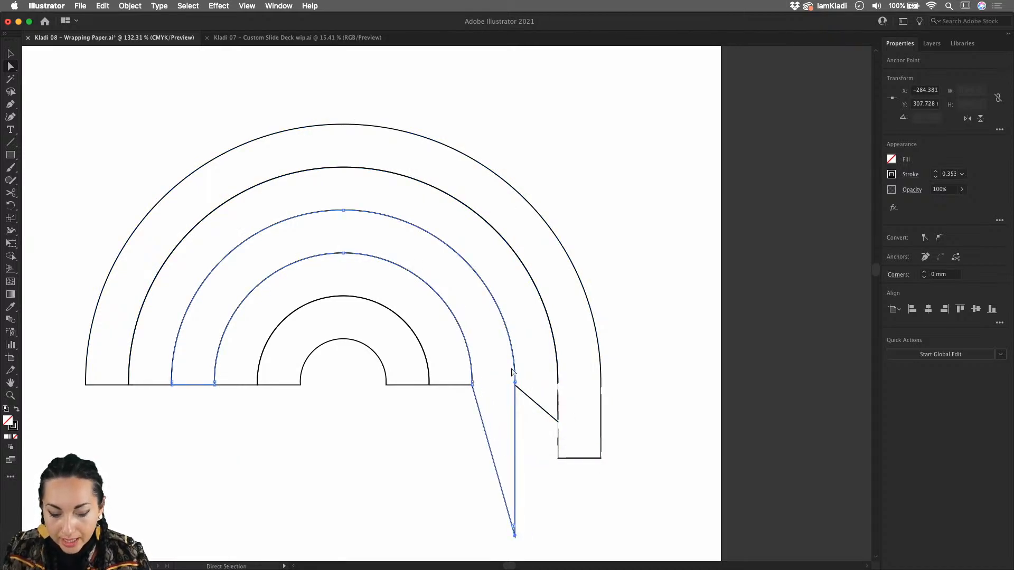
drag(515, 384, 516, 502)
drag(558, 422, 558, 503)
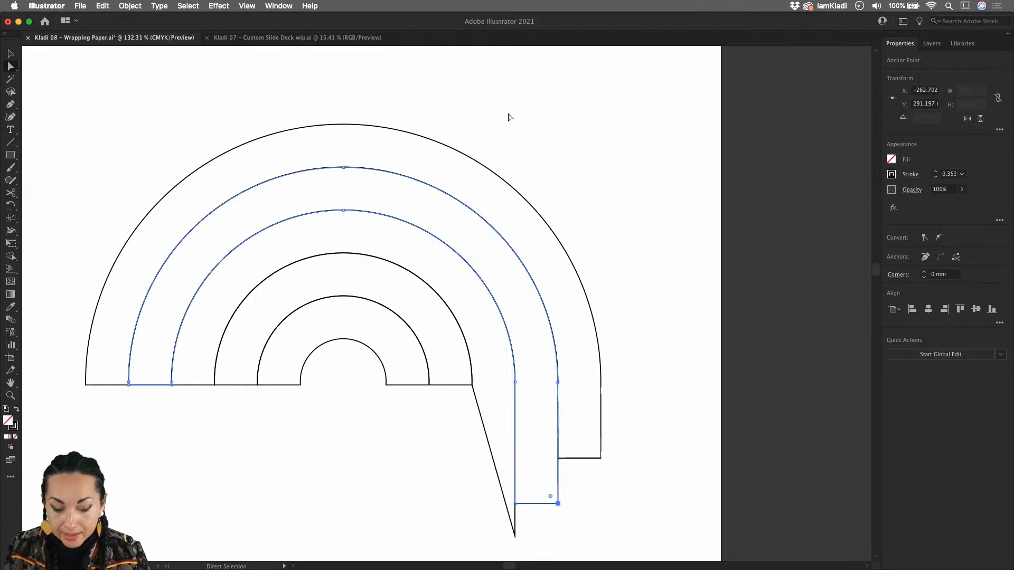
Check that Smart Guides are enabled, and lower the third band's inner right corner about 76 mm to square off its leg.
click(252, 8)
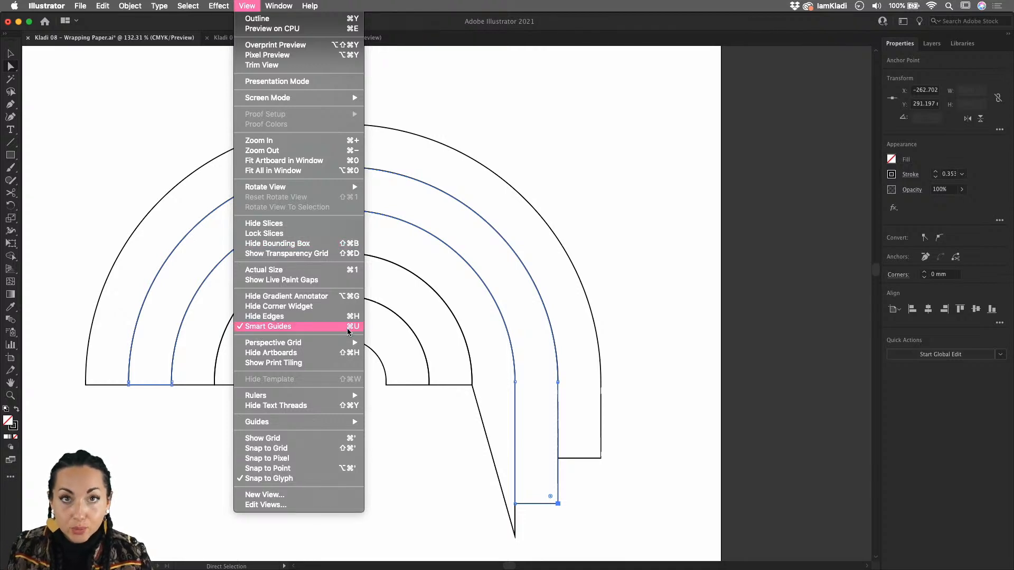
click(627, 482)
click(479, 403)
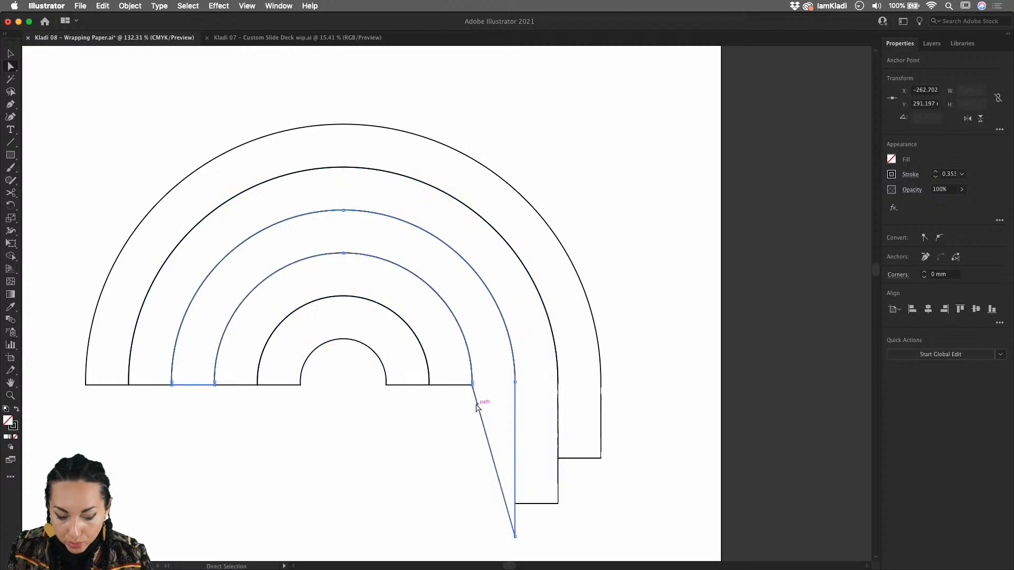
drag(472, 386, 472, 537)
Extend the innermost band's right end into a straight, flat-ended leg about 120 mm long by lowering both its corners.
click(428, 385)
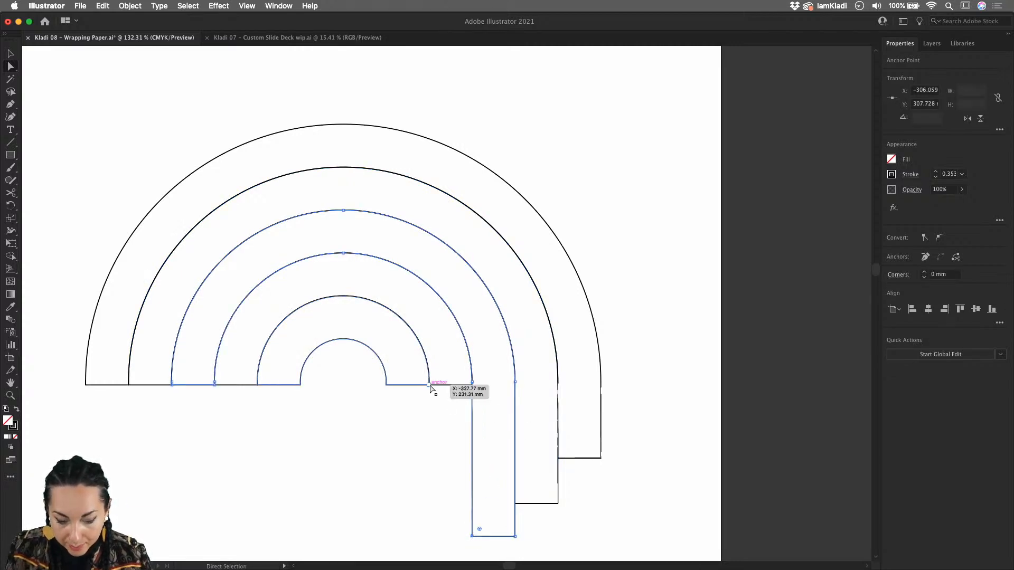
drag(430, 385, 429, 556)
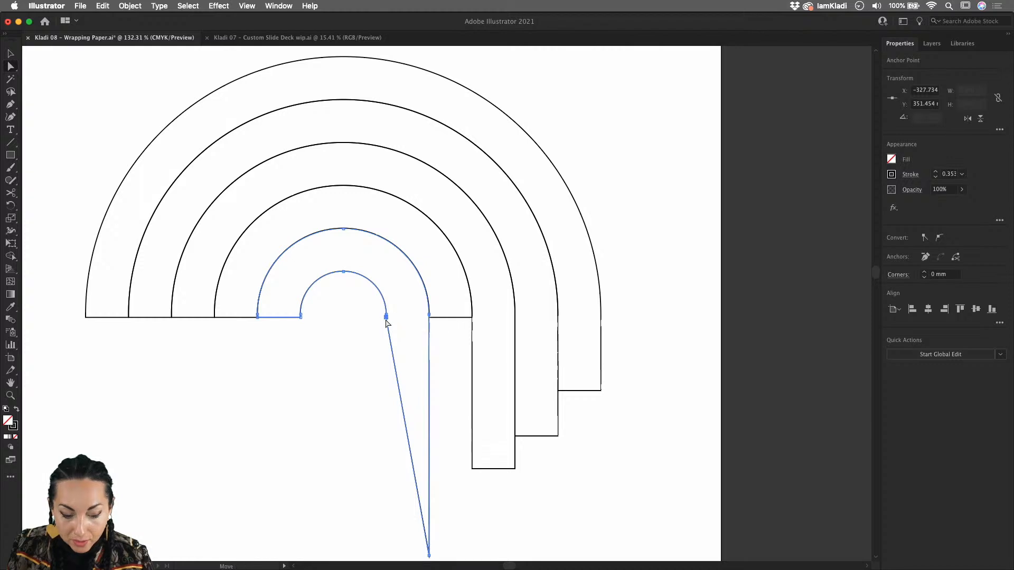
drag(386, 320, 387, 558)
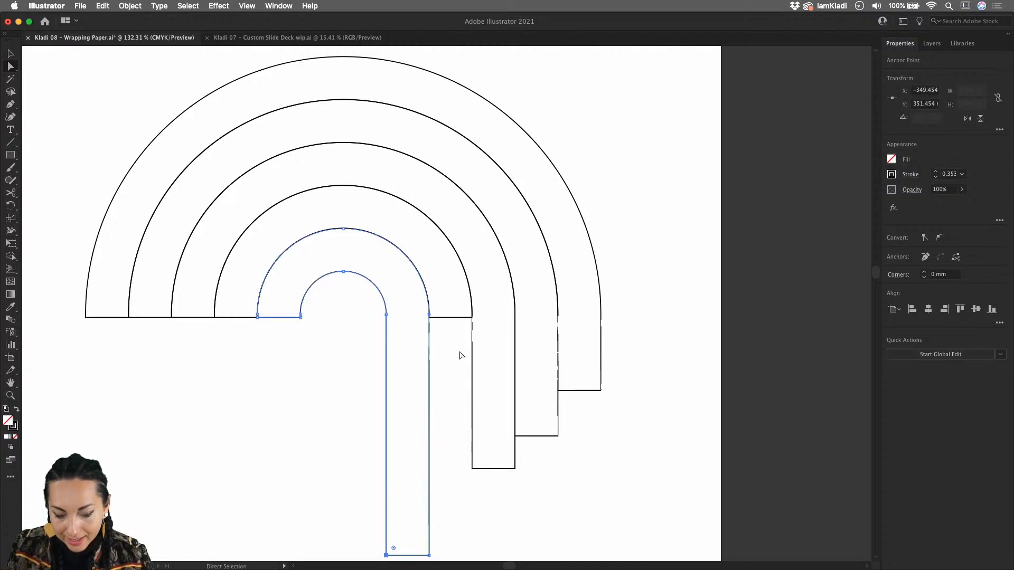
Extend the fourth band's right end into a straight, flat-ended leg about 92 mm long by lowering both its corners.
click(445, 318)
scroll(444, 318, up, 5)
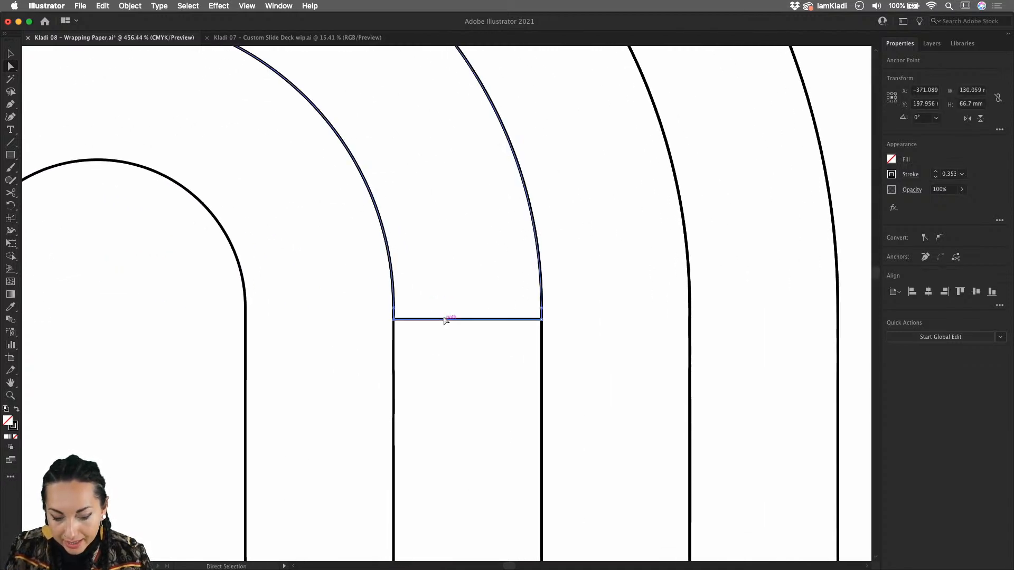
click(542, 320)
shift+click(395, 320)
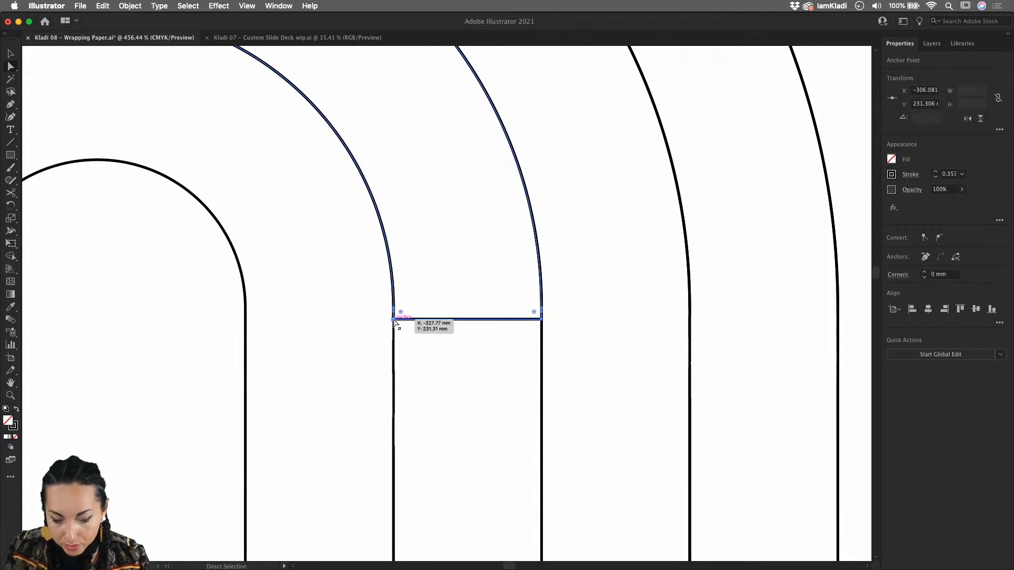
scroll(439, 326, down, 1)
scroll(438, 327, down, 8)
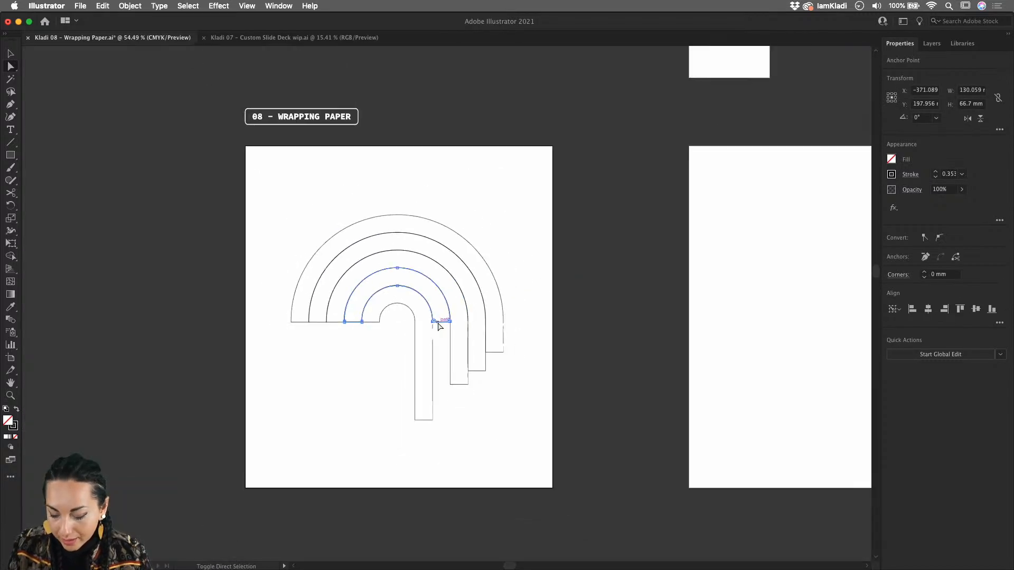
key(shift+Down)
key(shift+Down)
key(shift+Down)
key(shift+Down)
key(shift+Down)
key(shift+Down)
key(shift+Down)
key(shift+Down)
key(shift+Down)
key(shift+Down)
key(shift+Down)
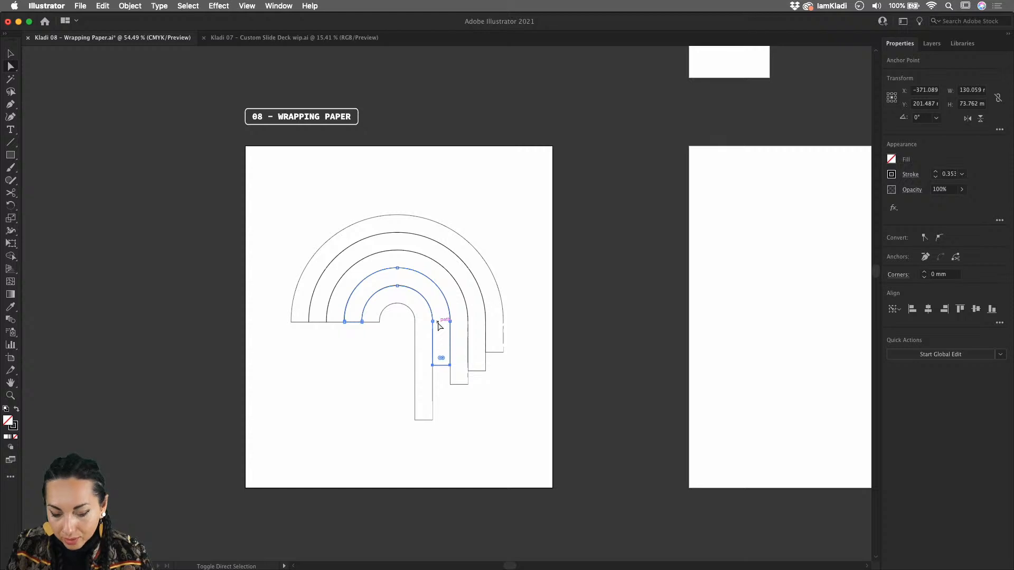
click(491, 437)
scroll(491, 436, up, 5)
scroll(492, 439, down, 3)
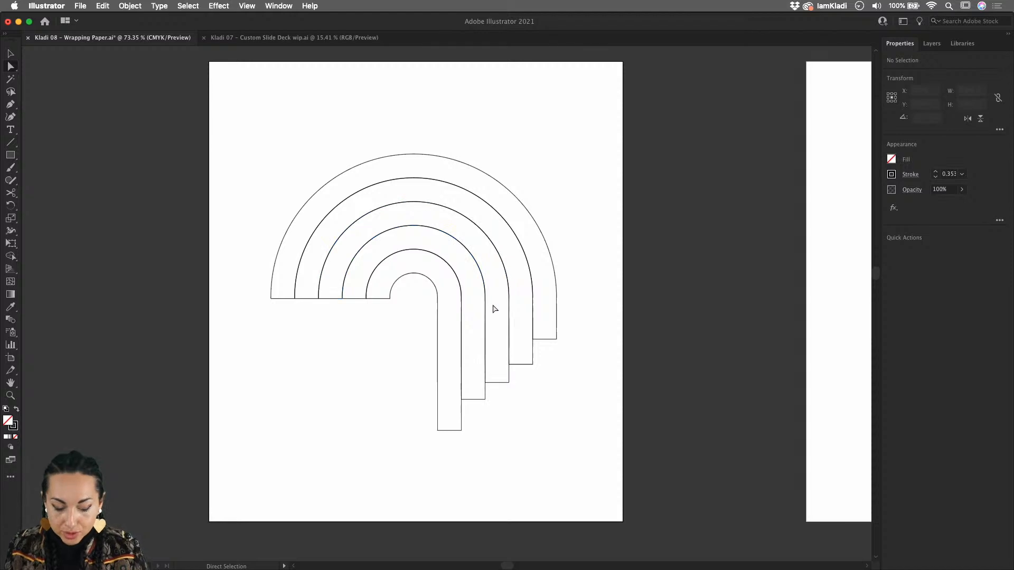
Fill the outermost band with light orange.
key(v)
click(530, 215)
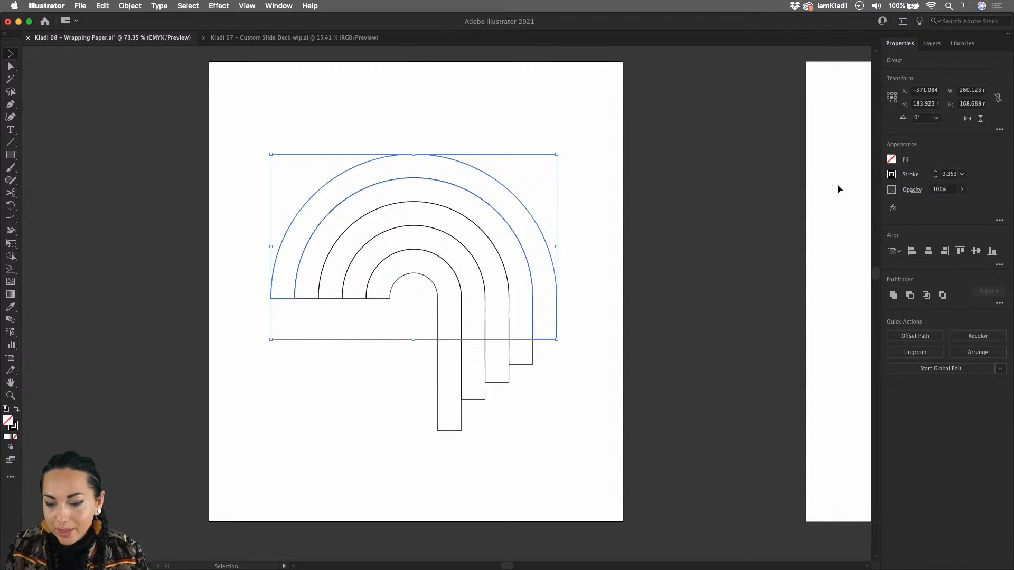
click(891, 159)
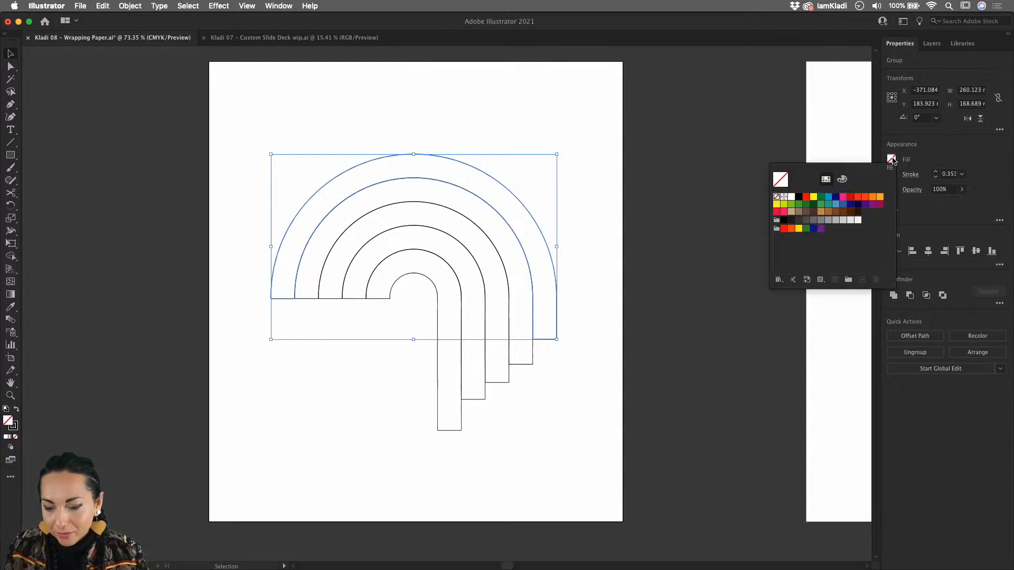
click(883, 197)
click(457, 195)
click(473, 219)
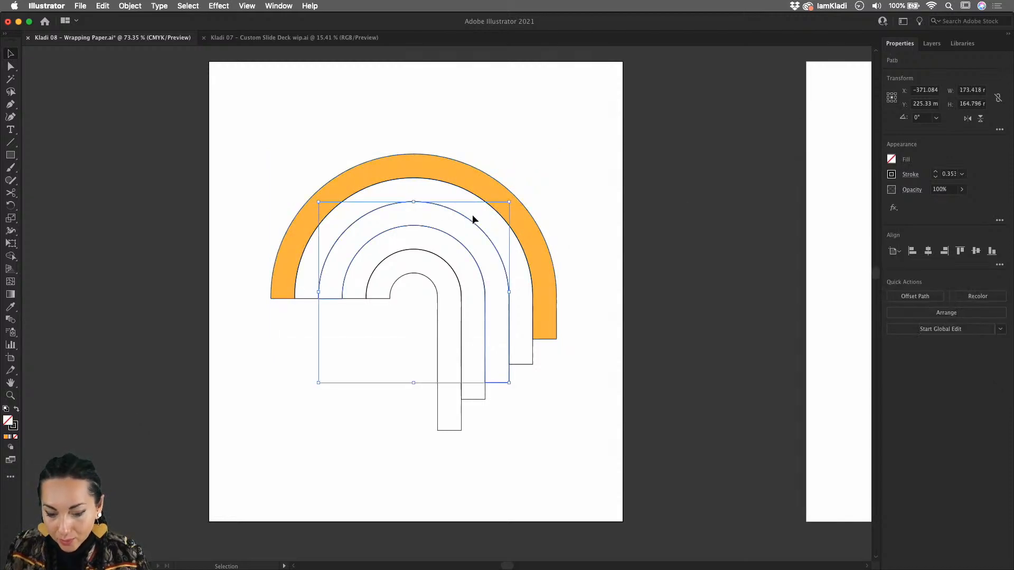
Fill the innermost band with purple and the fourth band around it with light blue.
click(454, 422)
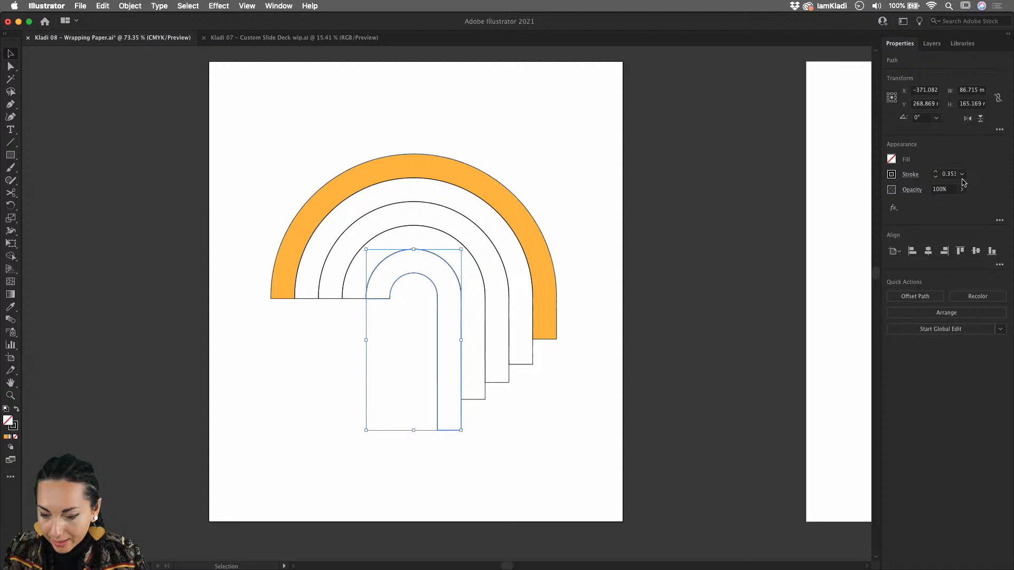
click(891, 159)
click(881, 205)
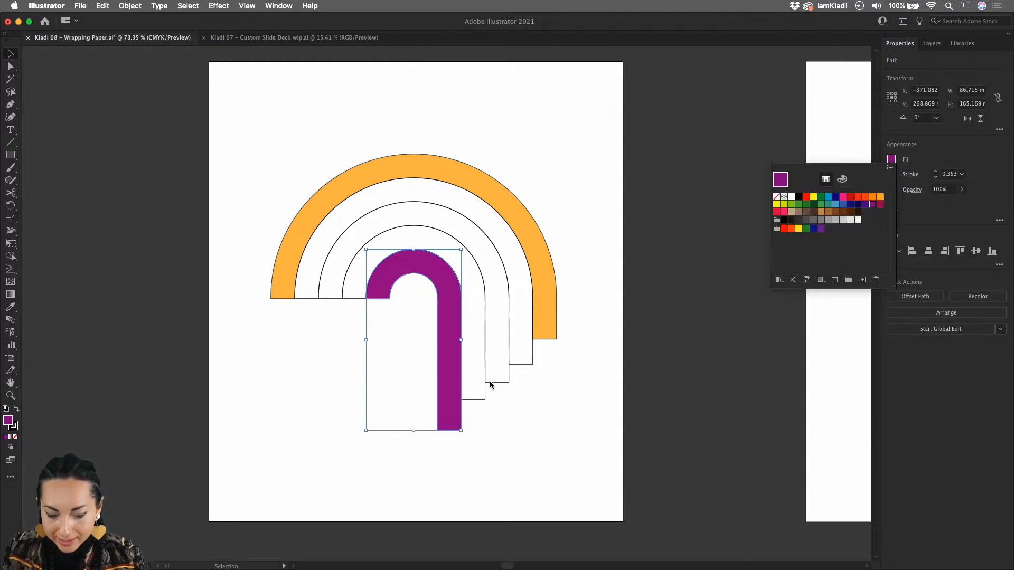
click(476, 396)
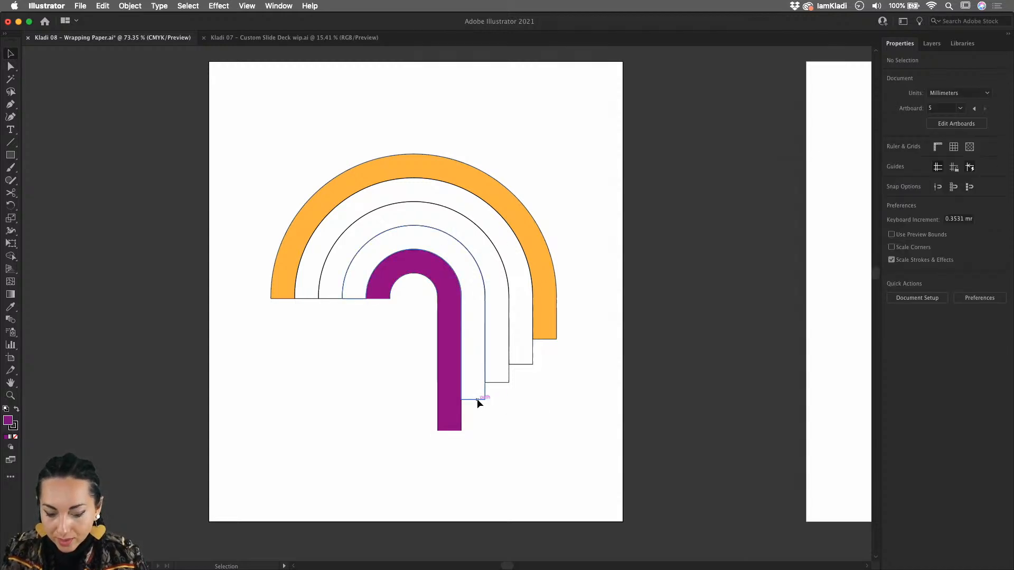
click(478, 399)
click(892, 159)
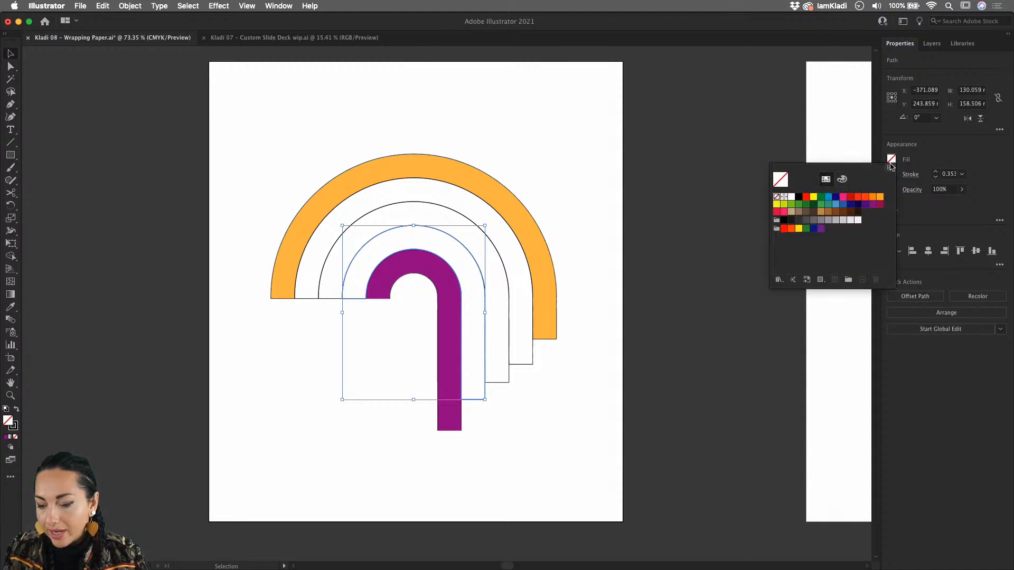
click(838, 205)
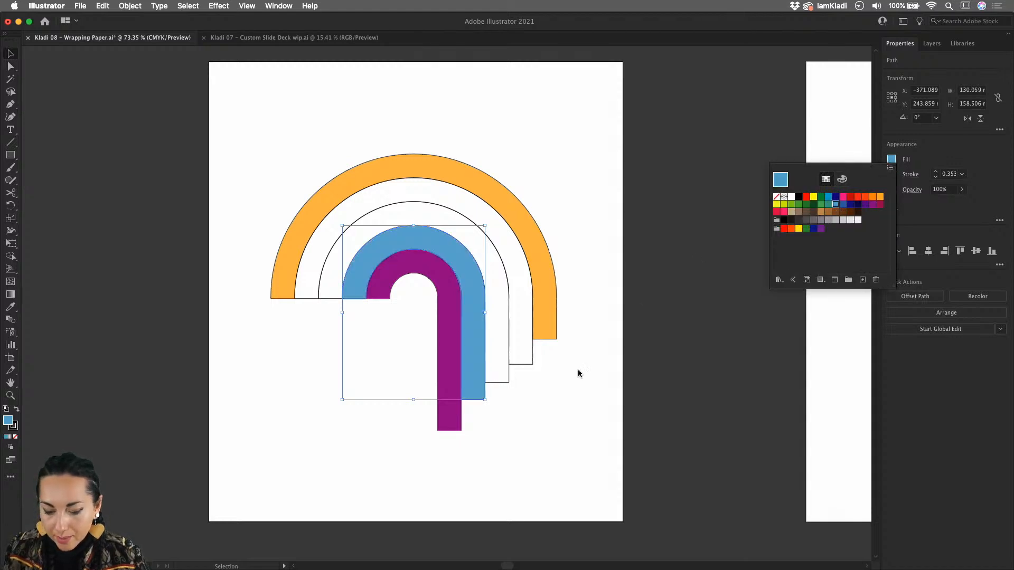
Fill the third band with green and the second band with light orange.
click(505, 382)
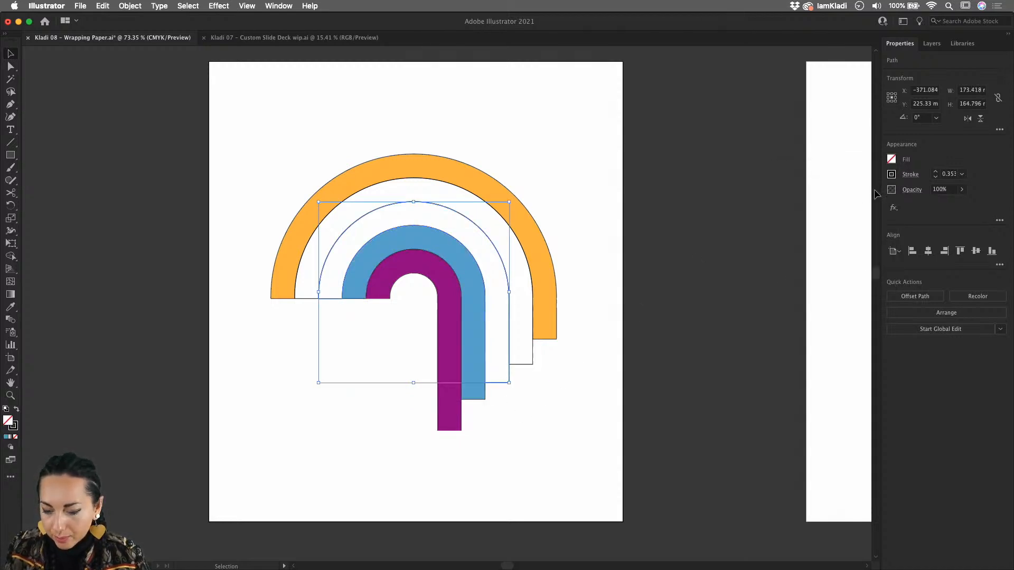
click(891, 159)
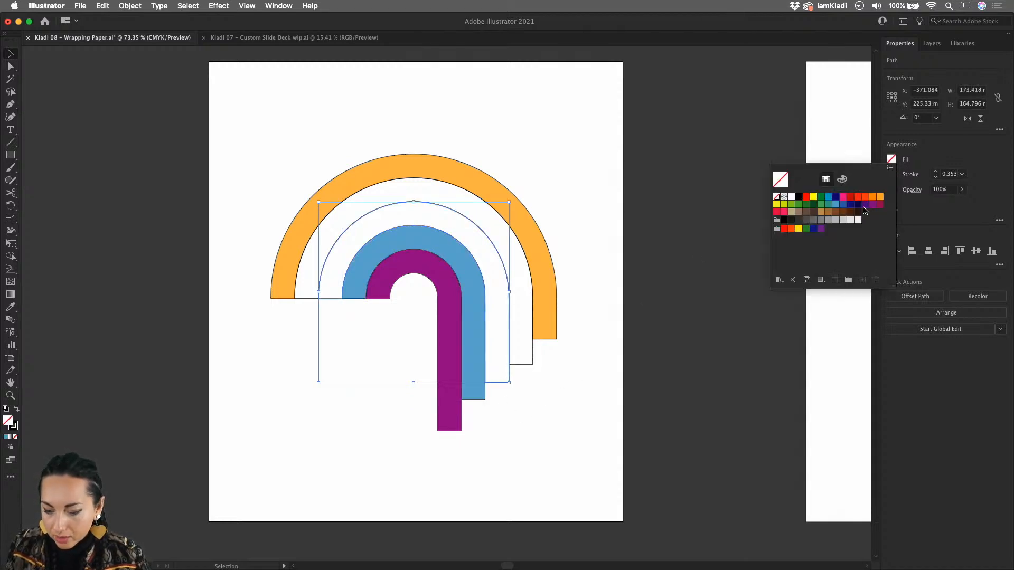
click(822, 204)
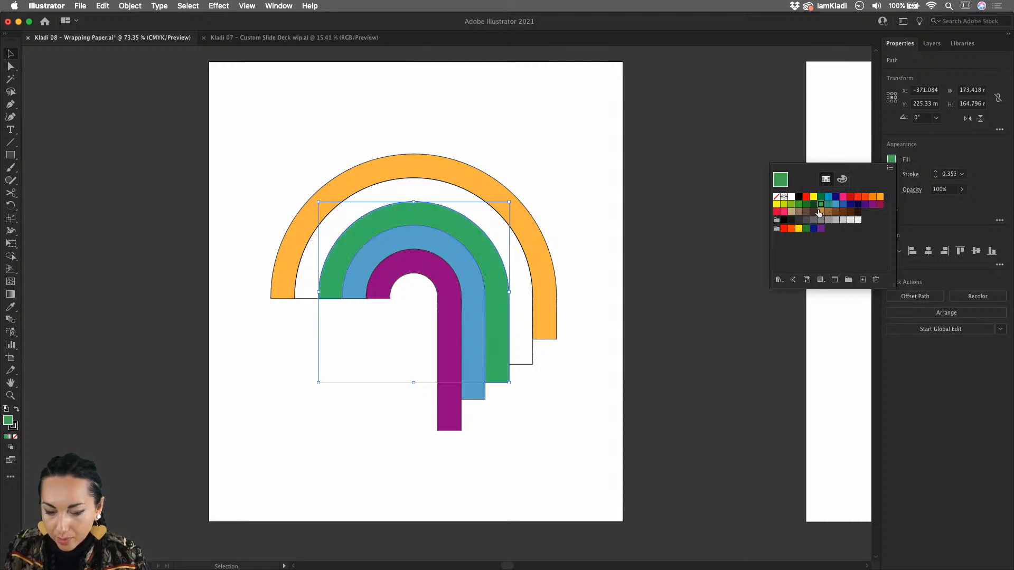
click(527, 350)
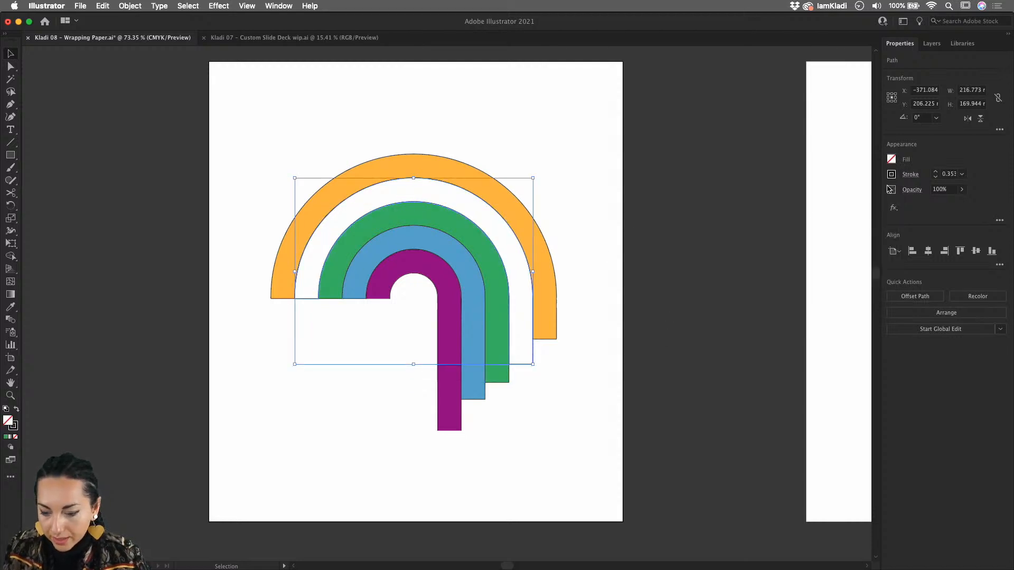
click(891, 160)
click(880, 196)
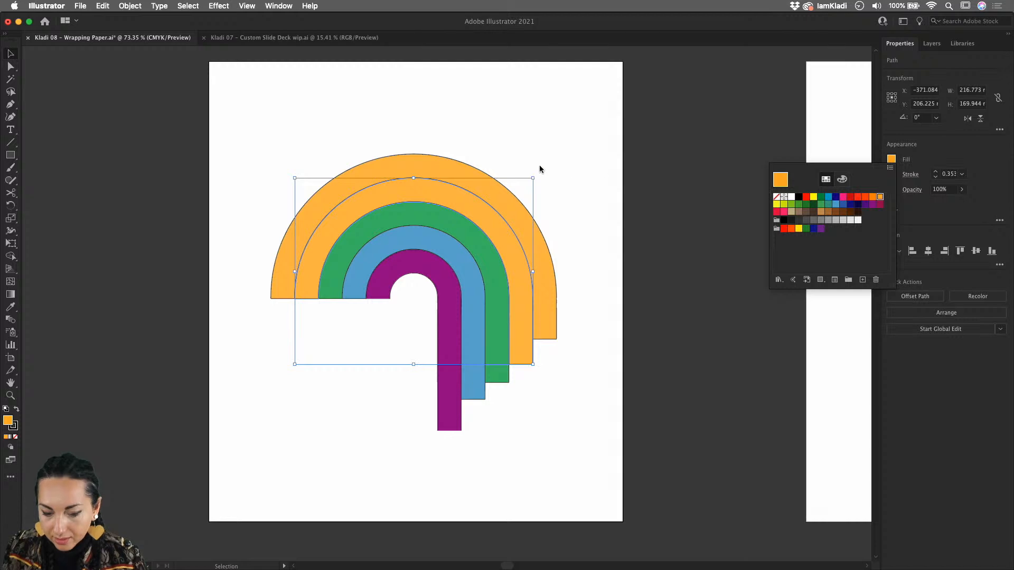
Fill the outermost band with orange-red, trying a redder swatch first, and deselect it.
click(504, 200)
click(891, 159)
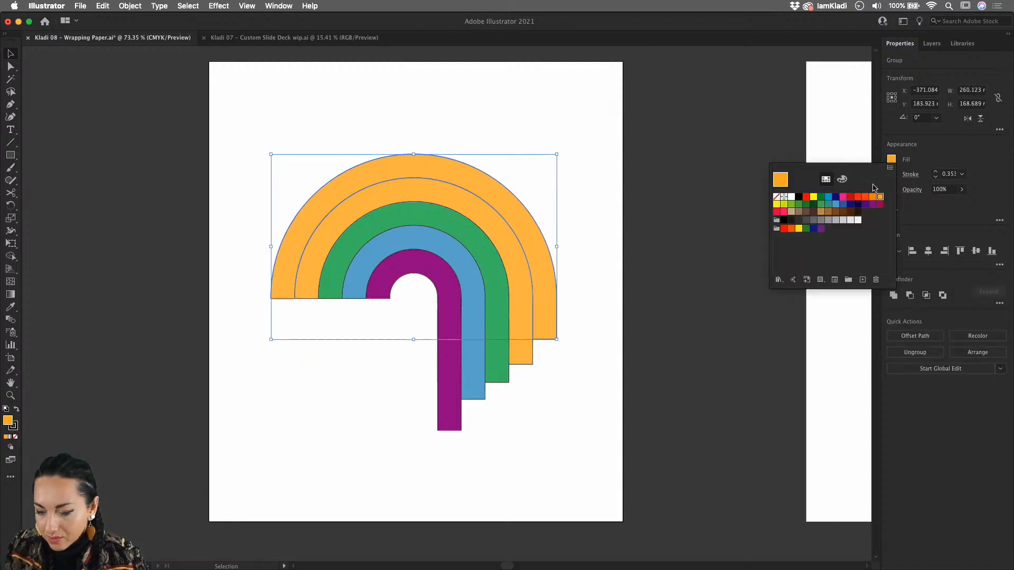
click(857, 197)
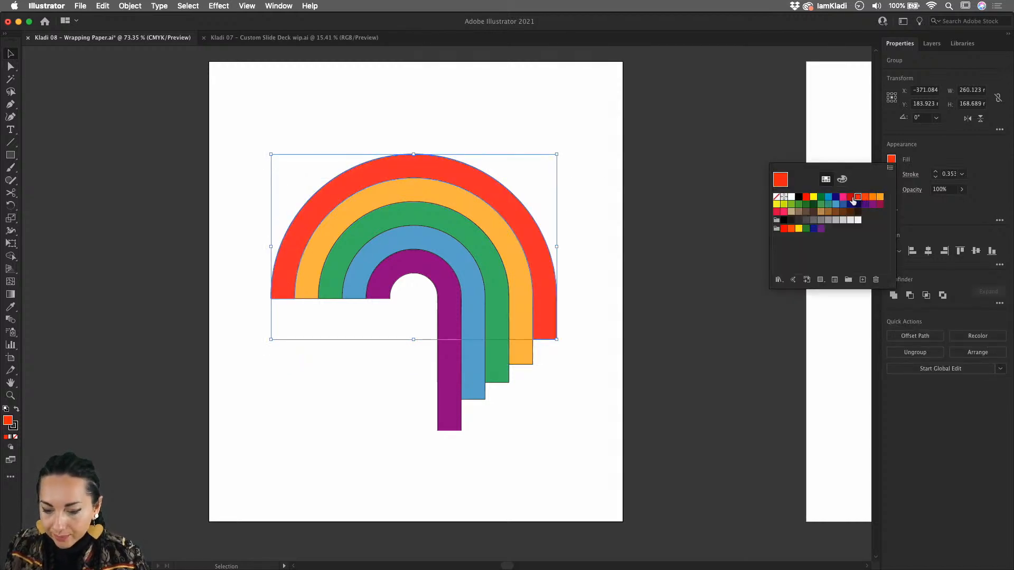
click(865, 198)
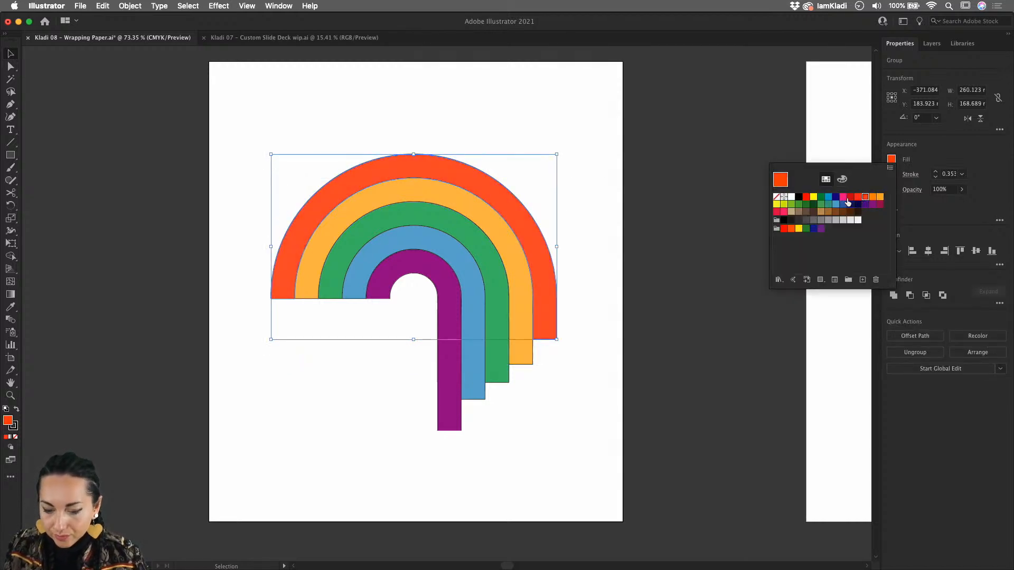
click(632, 106)
click(607, 121)
scroll(638, 183, down, 3)
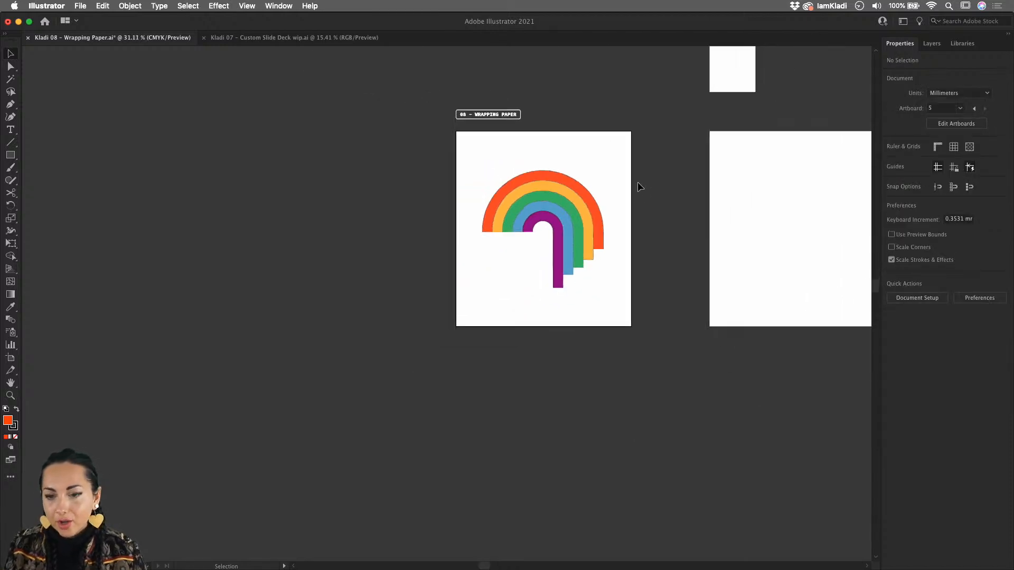
scroll(563, 211, up, 3)
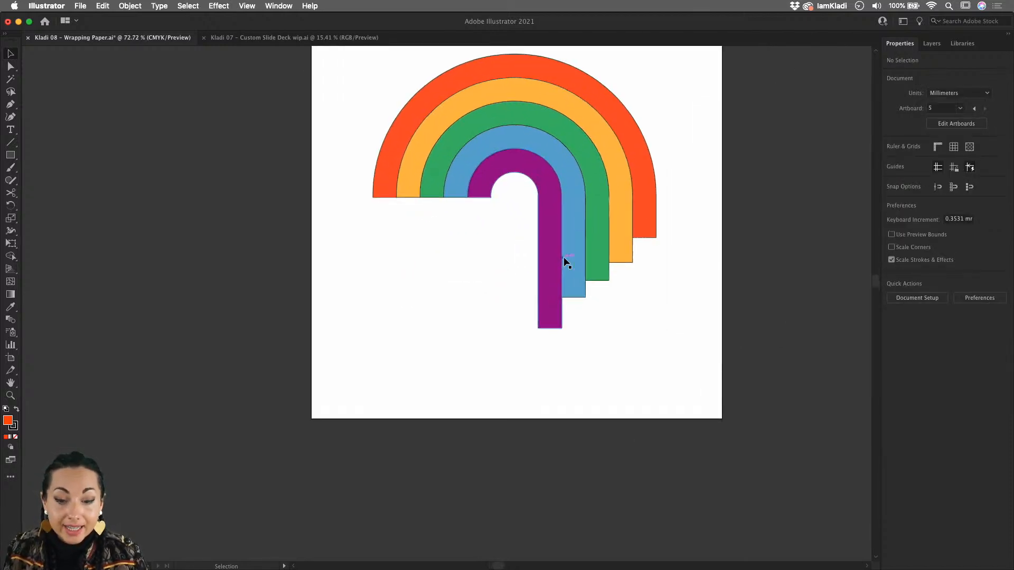
Draw a trial polar grid with 6 concentric dividers below the bands' left ends, and delete it.
click(13, 143)
click(66, 193)
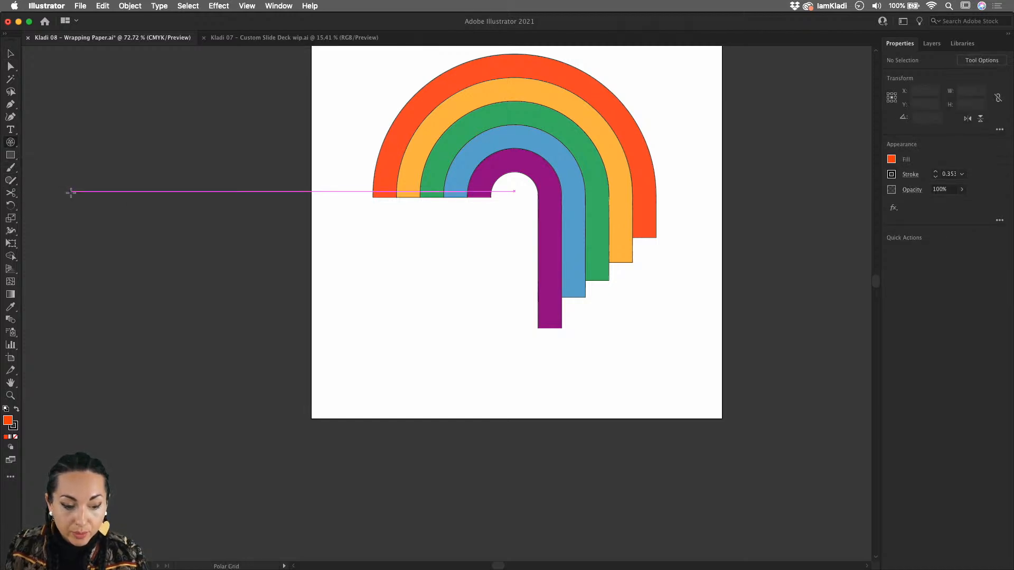
double_click(11, 142)
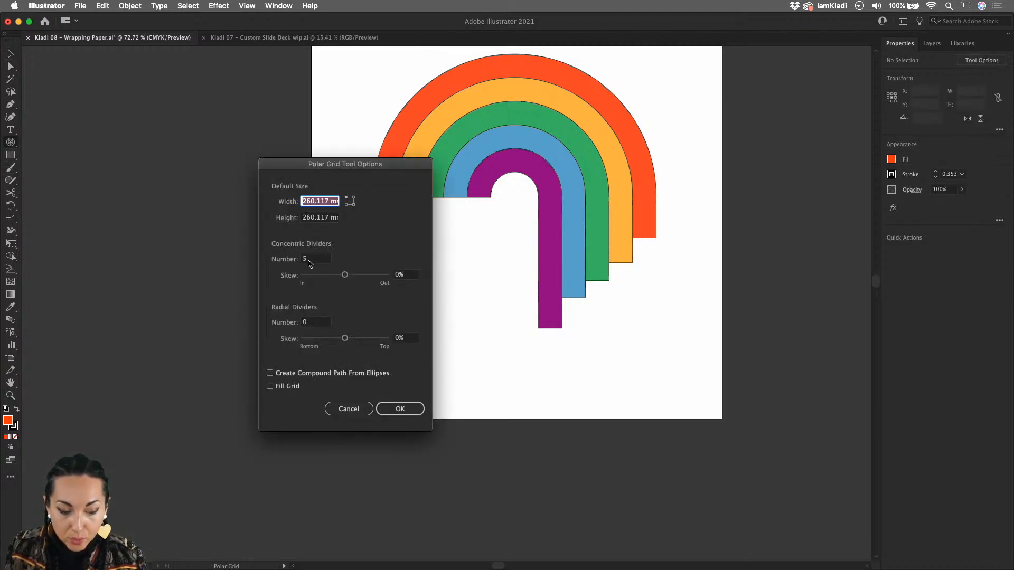
click(308, 259)
text(6)
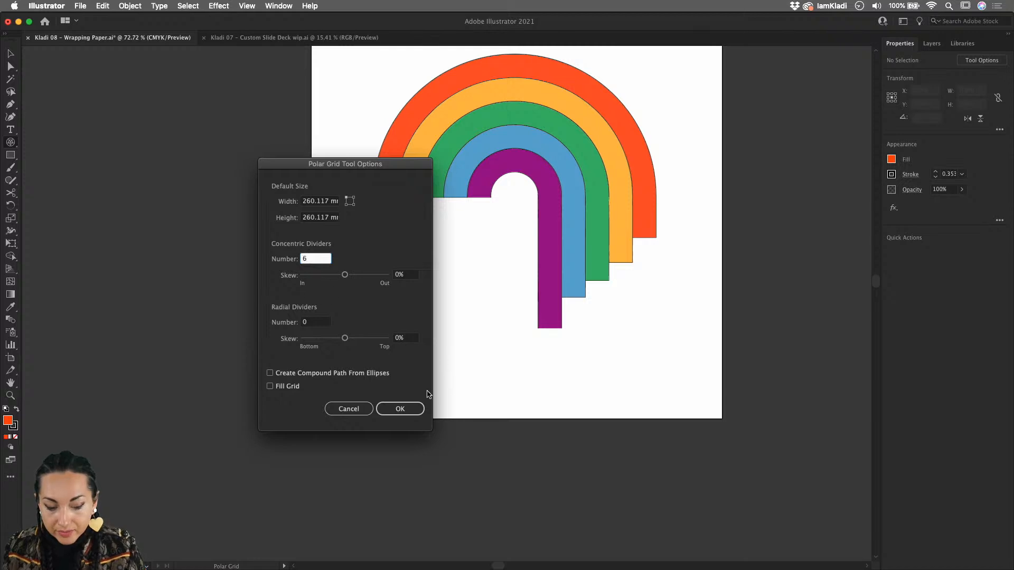
click(414, 408)
drag(359, 271, 507, 457)
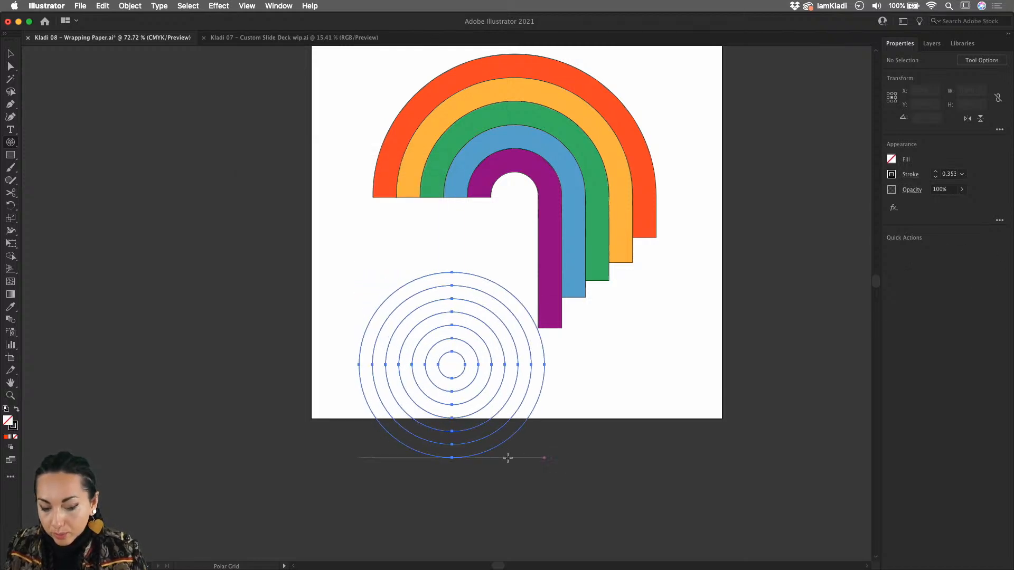
key(Delete)
key(backslash)
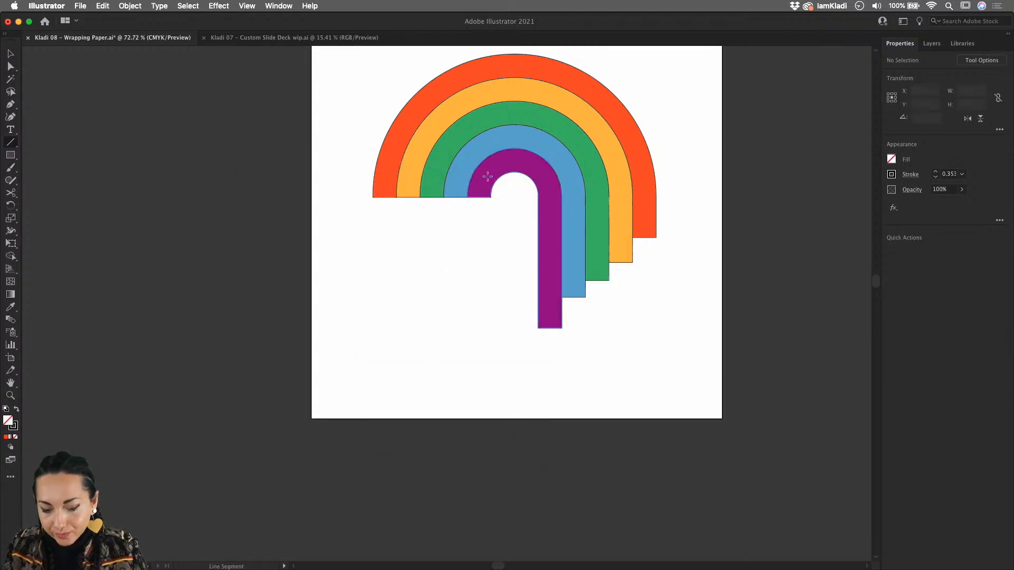
Remove the stroke from all the rainbow bands and deselect them.
key(v)
drag(388, 80, 701, 331)
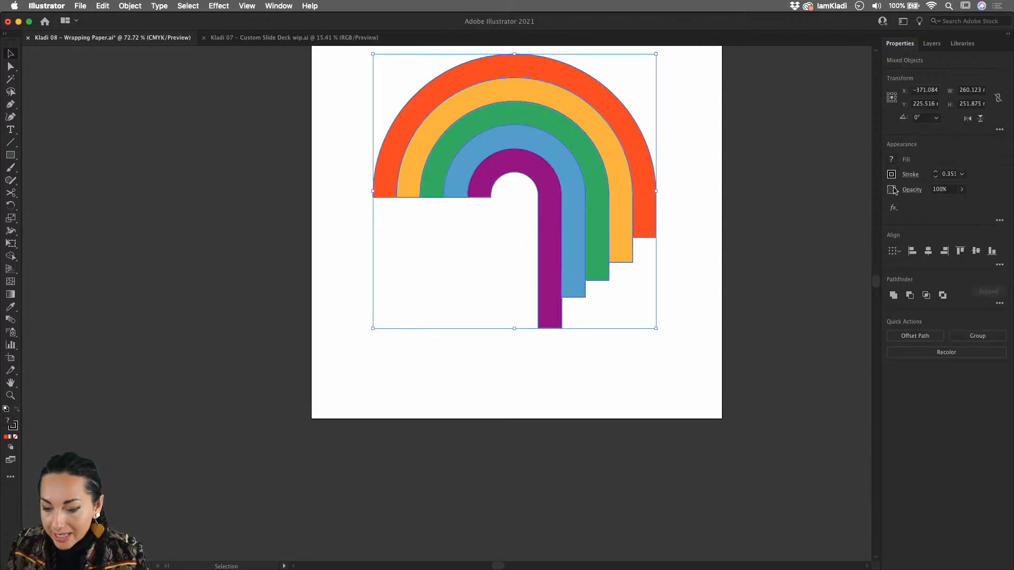
click(891, 175)
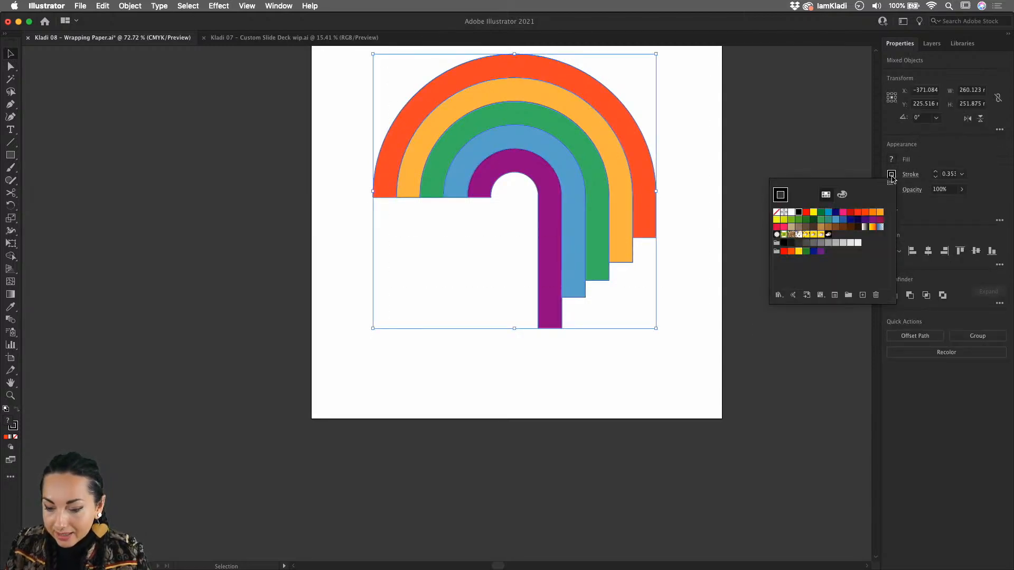
click(777, 215)
key(Escape)
scroll(697, 382, down, 3)
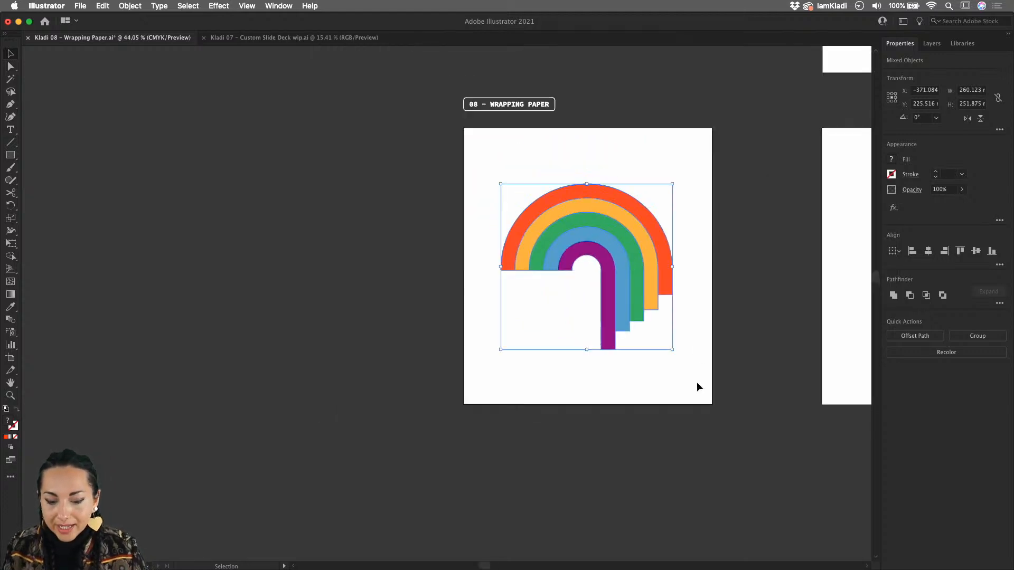
scroll(696, 383, up, 2)
scroll(697, 383, right, 2)
click(698, 383)
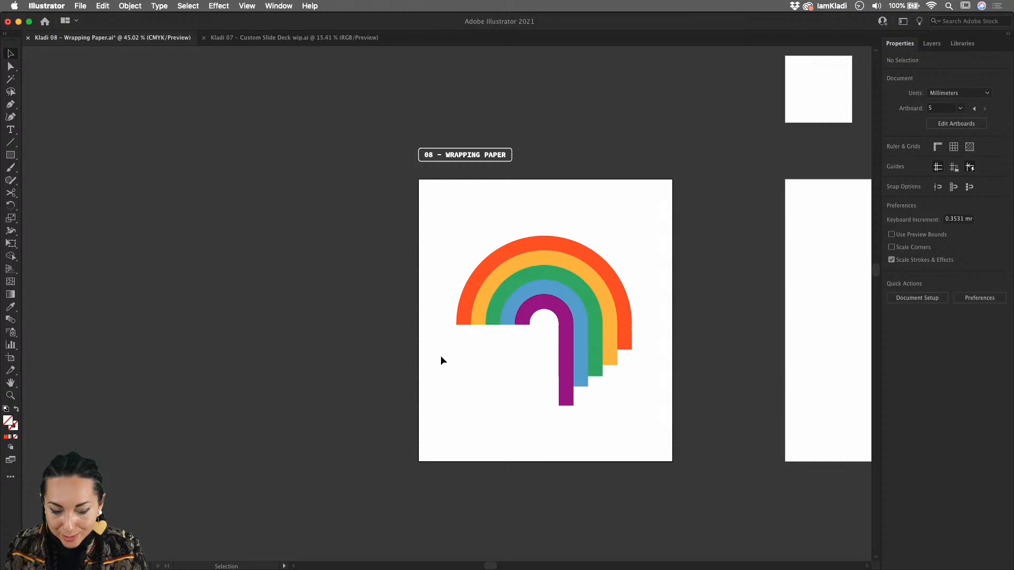
Draw a fully rounded rectangle about 164 by 30 mm below the bands' left ends and fill it with light gray.
scroll(443, 351, up, 5)
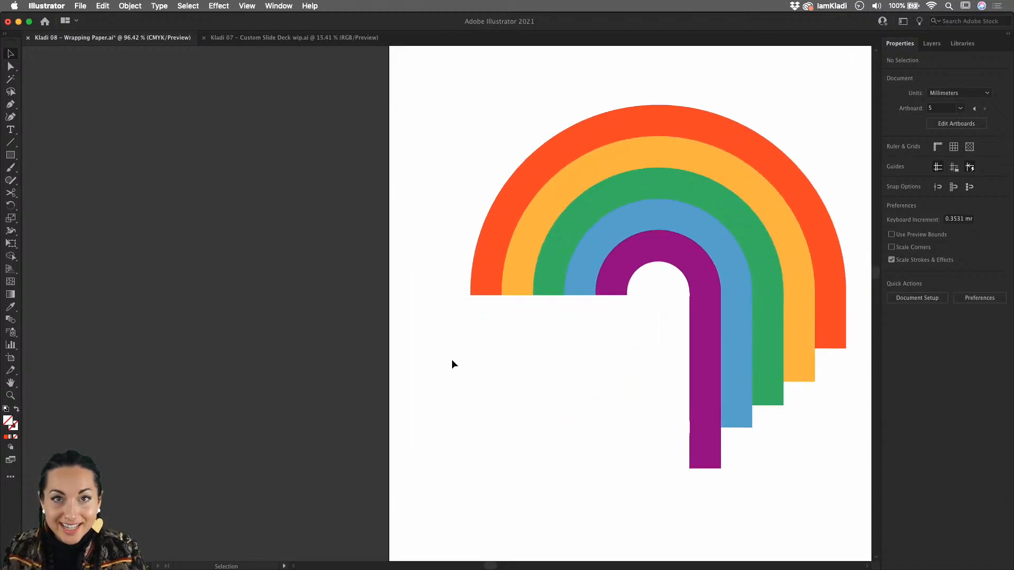
key(m)
drag(407, 348, 606, 369)
click(890, 160)
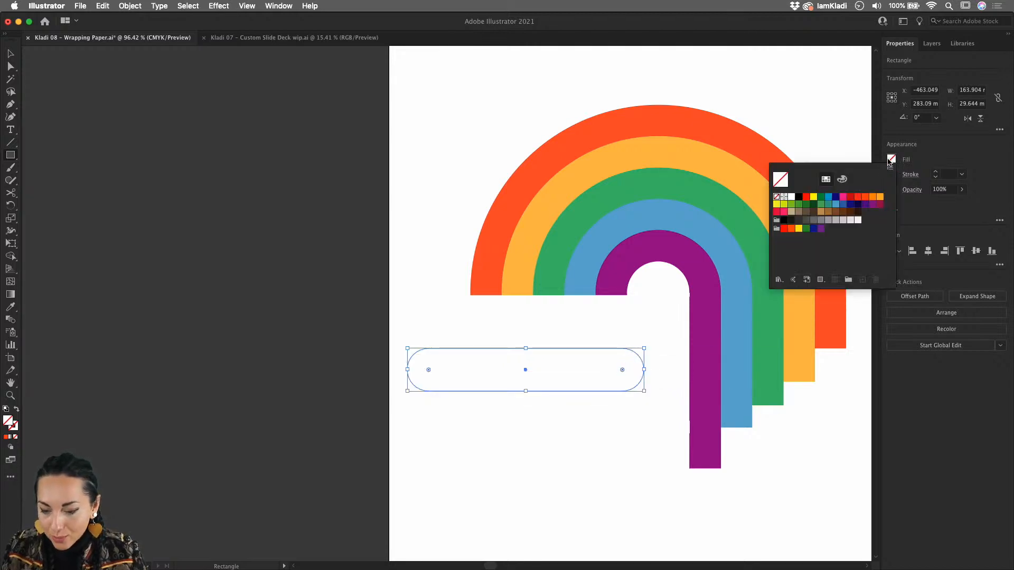
click(842, 221)
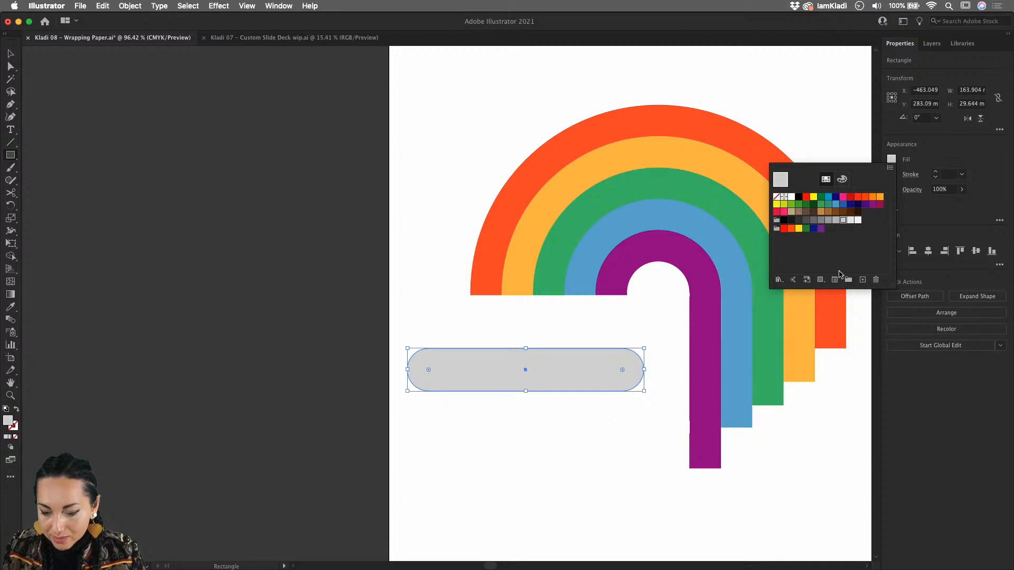
key(Escape)
click(588, 457)
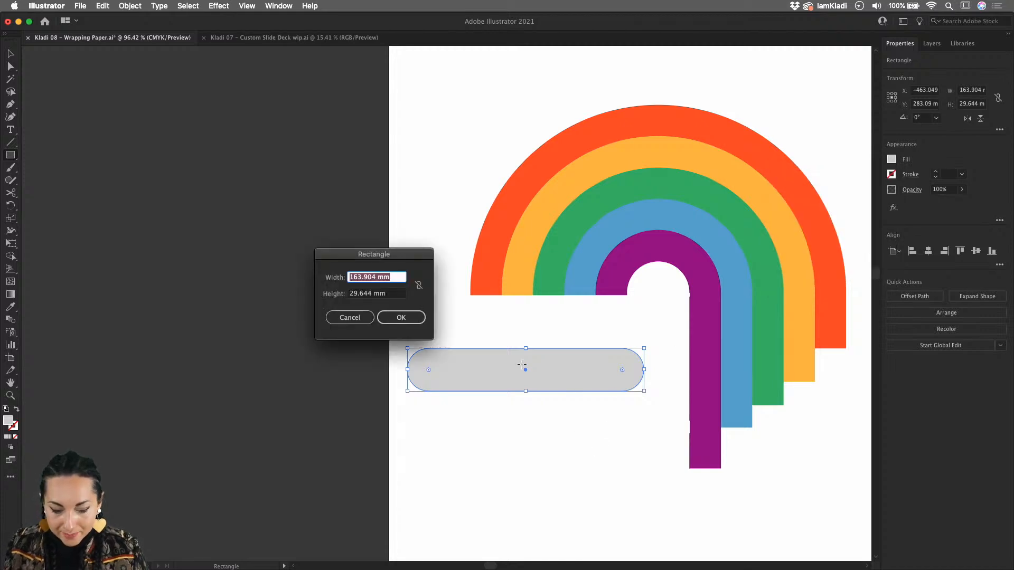
click(369, 315)
Build a cloud about 216 by 88 mm from the light gray rounded rectangle and five staggered copies, shortening three of the pieces.
key(v)
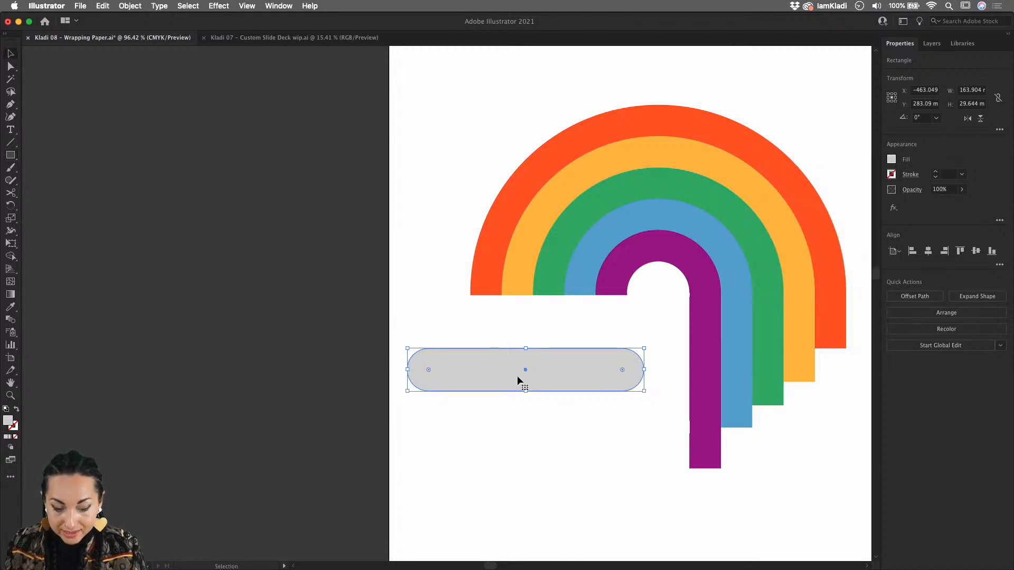
drag(518, 376, 506, 437)
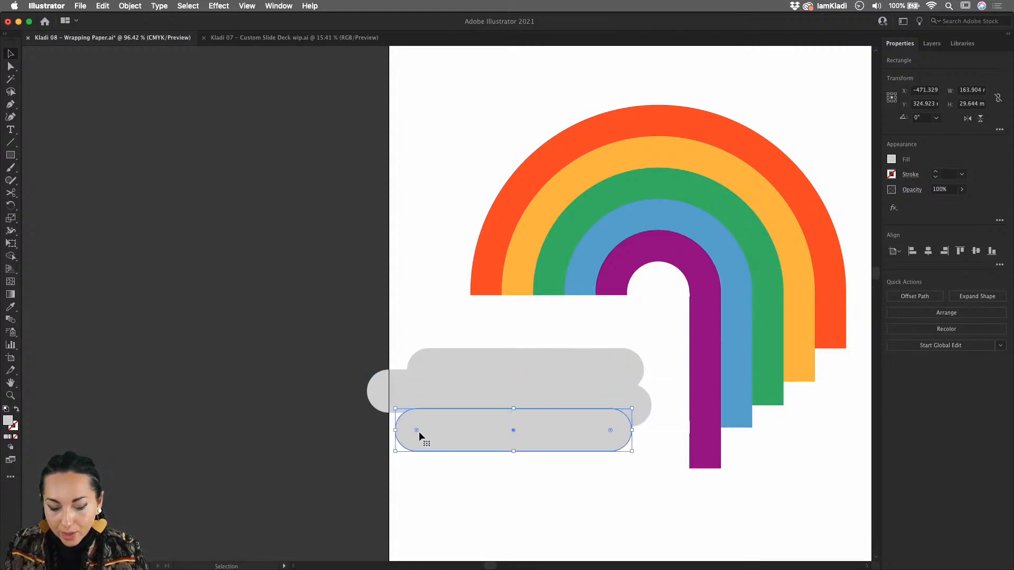
drag(397, 429, 619, 391)
click(599, 395)
Unite the overlapping gray shapes into one cloud and place it over the rainbow bands' left ends.
drag(629, 486, 409, 314)
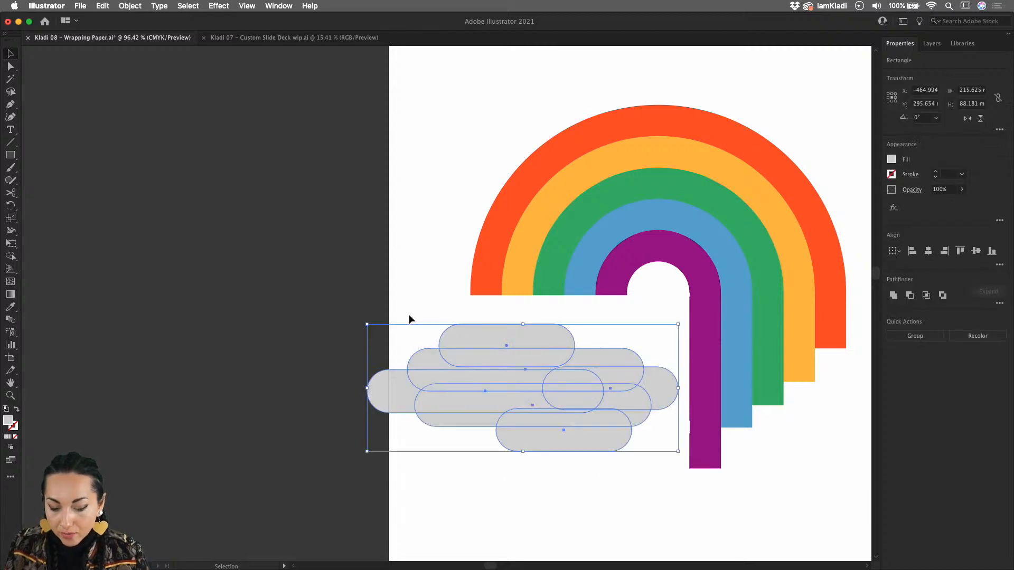
click(892, 296)
click(537, 455)
drag(528, 436, 543, 353)
click(584, 452)
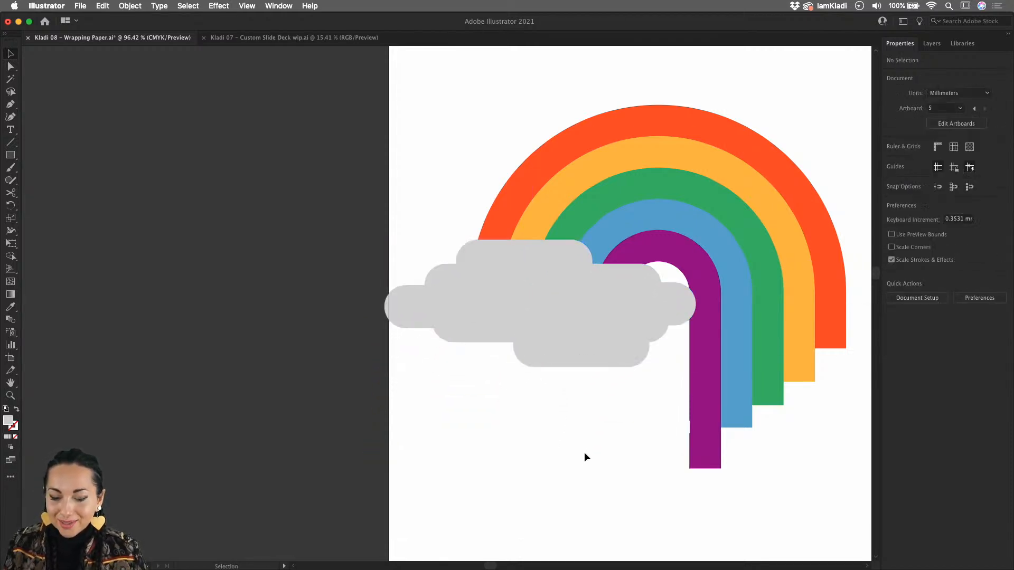
Group the rainbow with its cloud and place a duplicate of the group over the small square artboard.
key(super+0)
key(super+minus)
drag(458, 317, 581, 402)
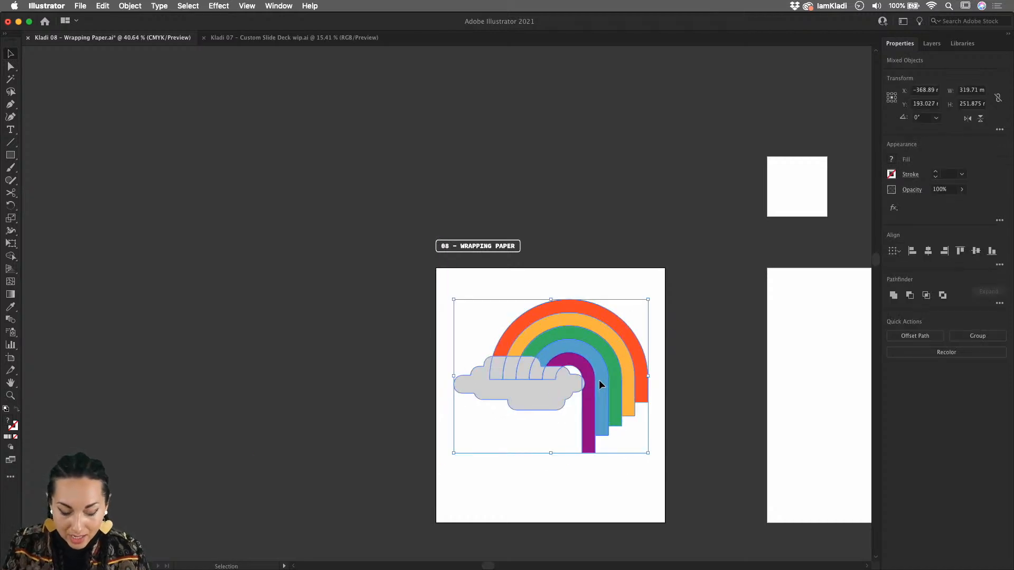
key(super+g)
drag(599, 379, 747, 210)
Scale the duplicated group down to about 93 by 73 mm and place it across the small artboard's left edge.
scroll(747, 210, right, 3)
scroll(747, 209, up, 5)
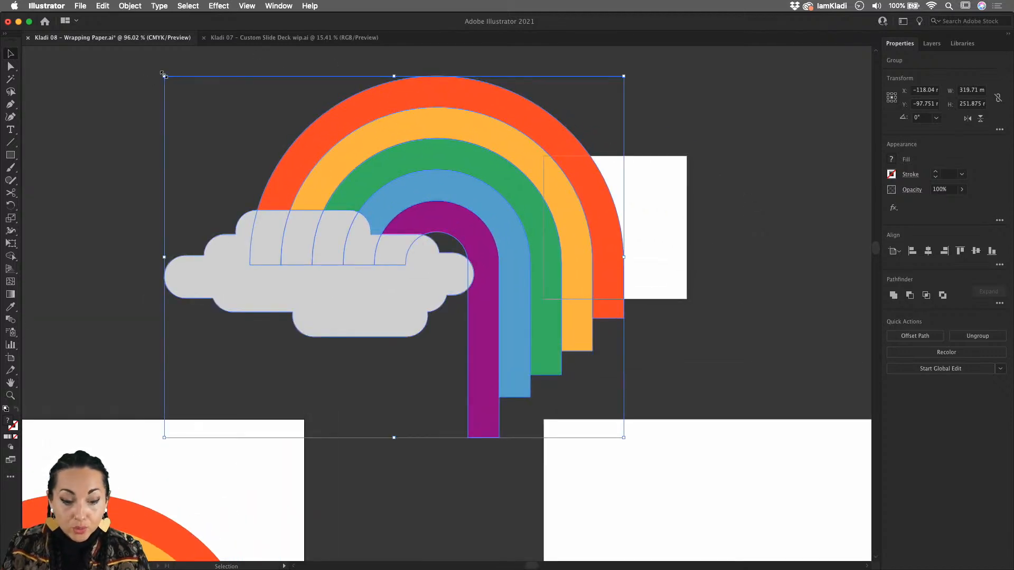
drag(164, 75, 491, 300)
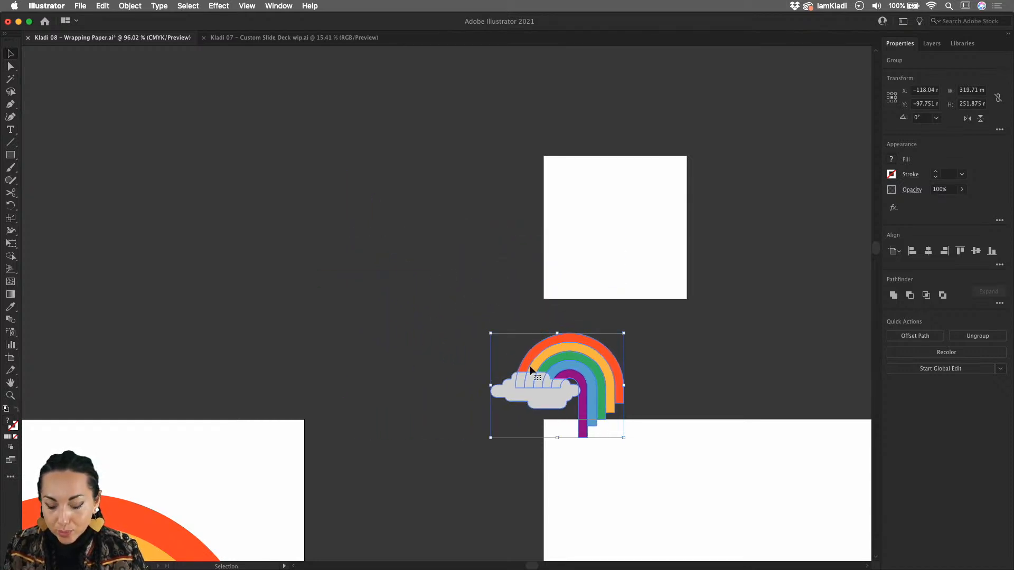
drag(575, 399, 572, 229)
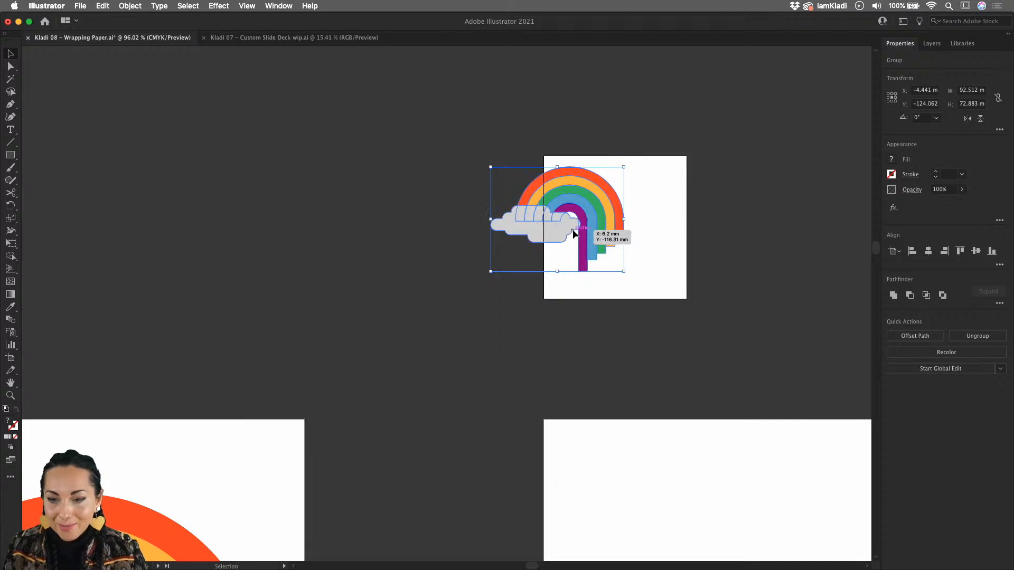
Enlarge the group to about 101 by 79 mm and position it overlapping the small artboard's top-left corner.
scroll(572, 229, up, 5)
scroll(572, 229, right, 3)
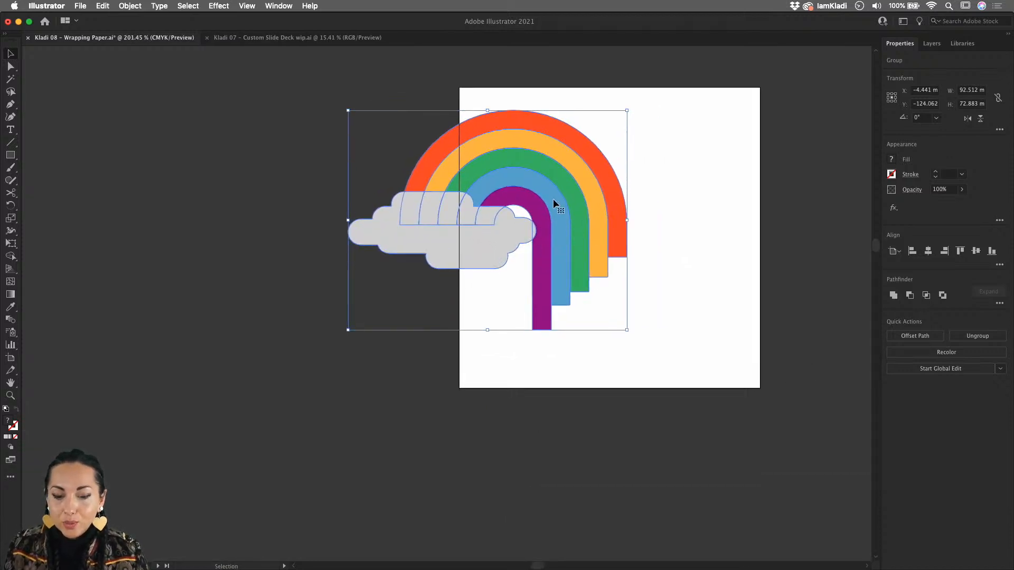
drag(544, 187, 550, 142)
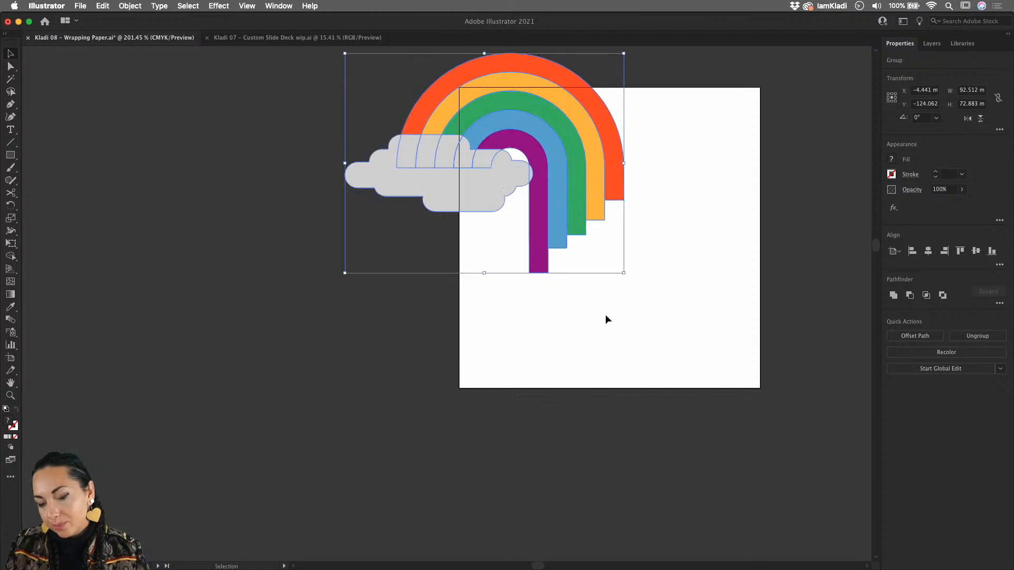
click(605, 315)
click(550, 230)
drag(623, 273, 648, 290)
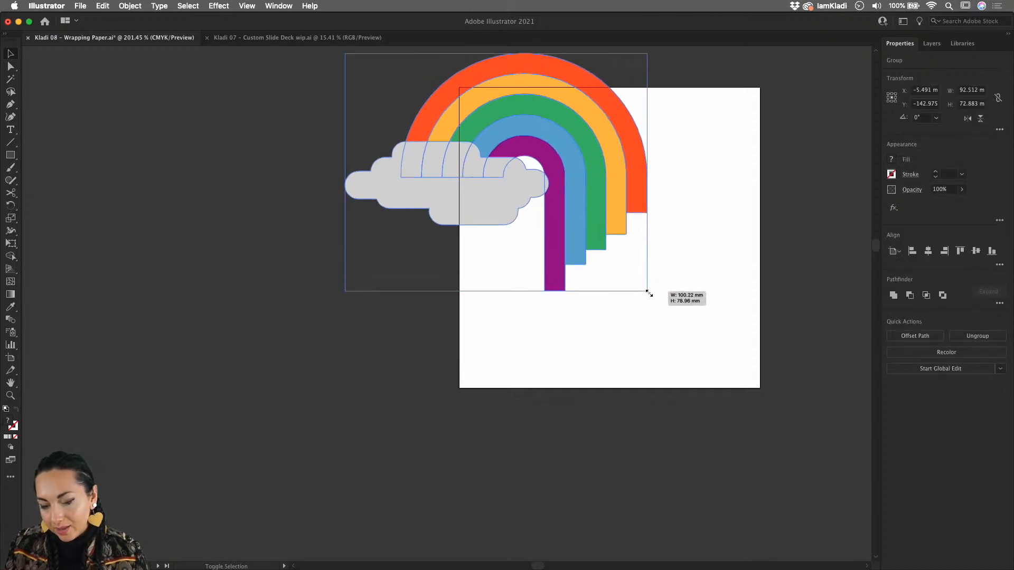
drag(550, 218, 550, 228)
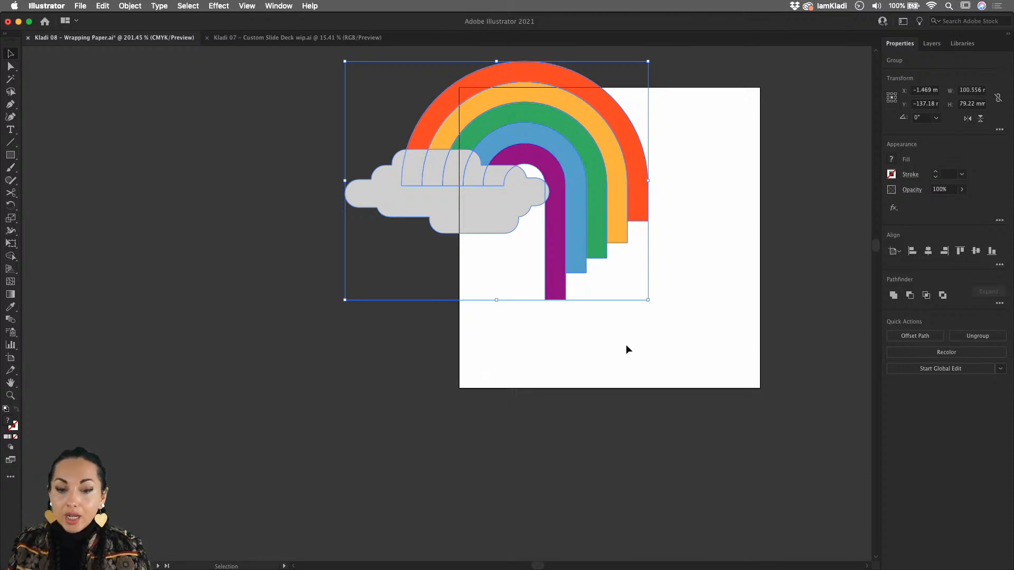
Check the width and height of the Large Pattern artboard with the Artboard tool, and return to the selected group.
scroll(626, 346, down, 3)
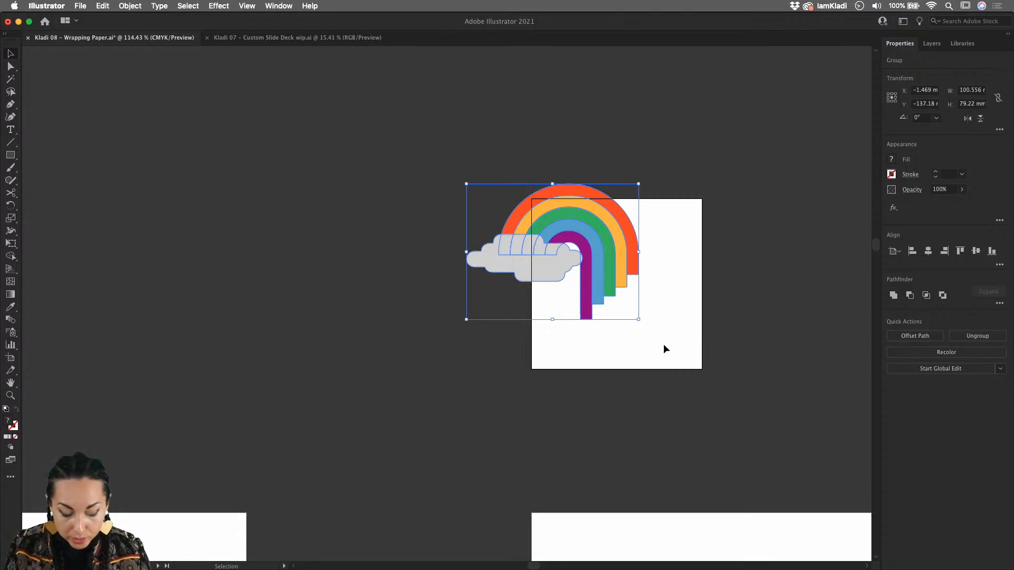
key(a)
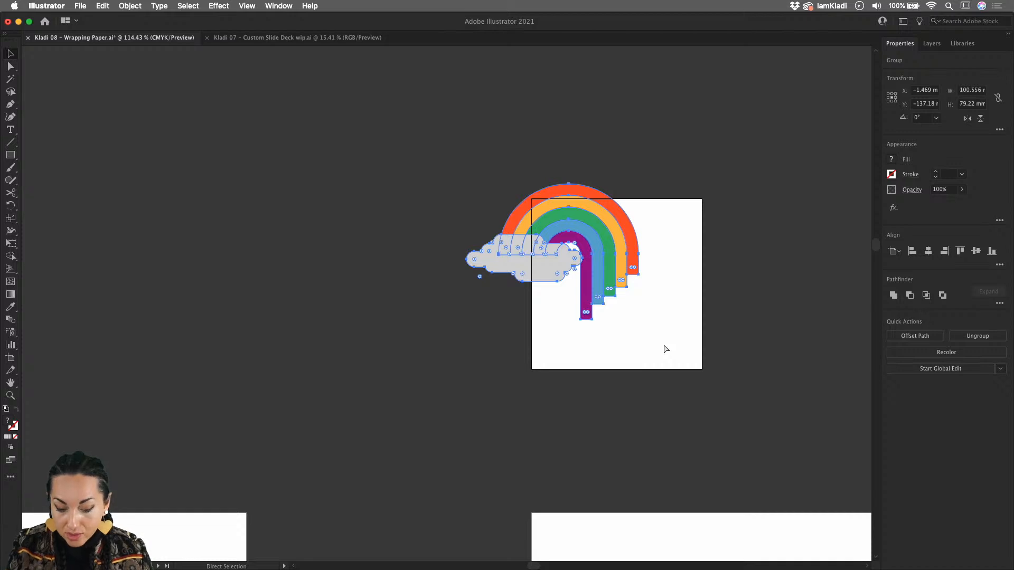
key(super+o)
click(657, 392)
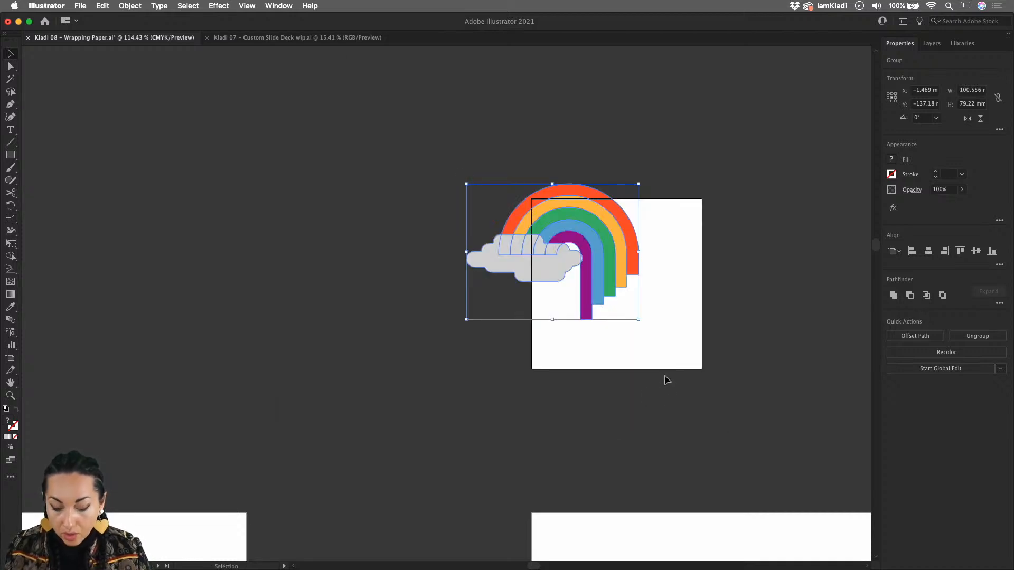
key(shift+o)
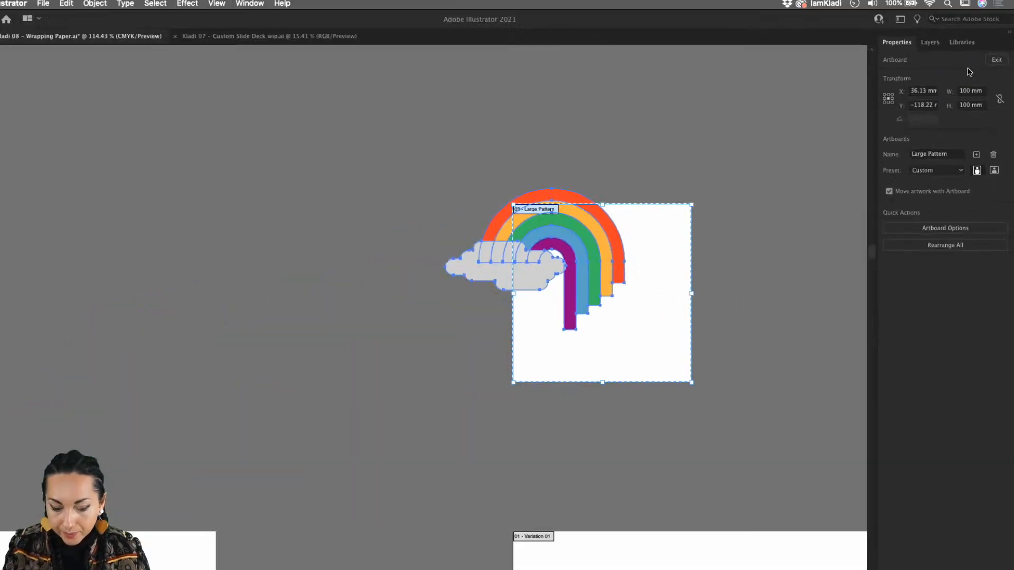
key(v)
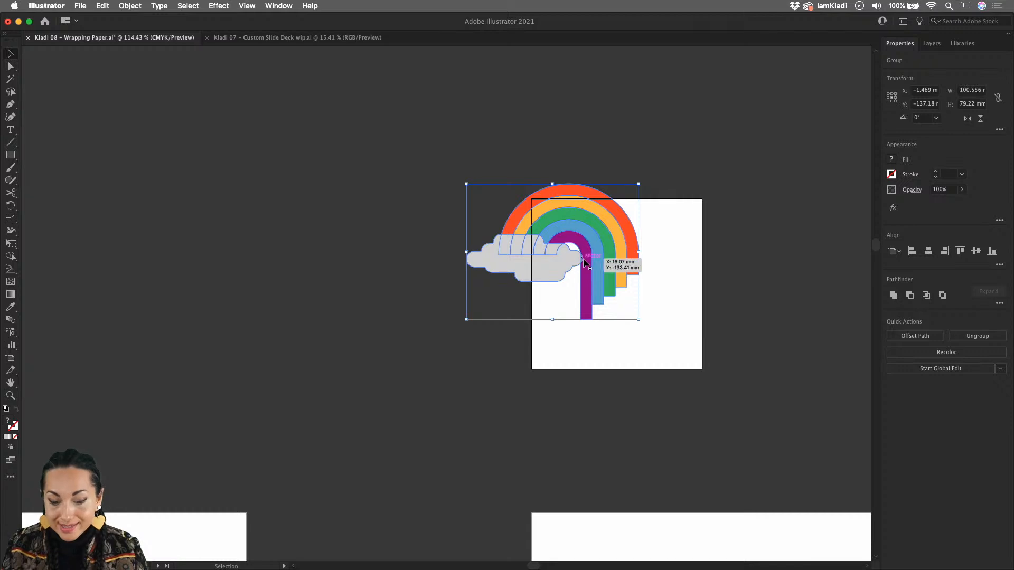
Start a Move transform on the rainbow-and-cloud group with a horizontal offset of 100 mm.
right_click(586, 261)
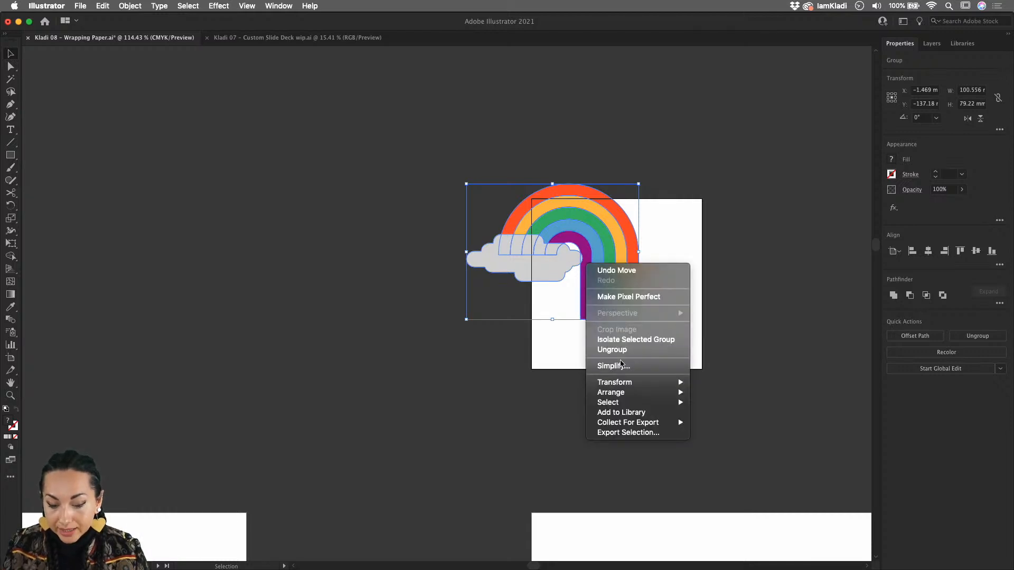
mouse_move(633, 383)
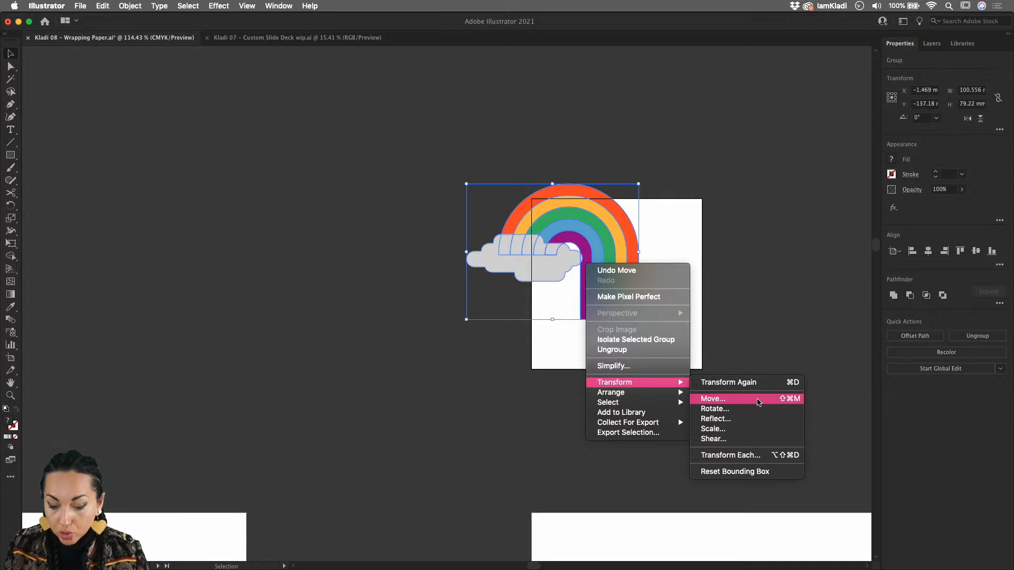
click(713, 399)
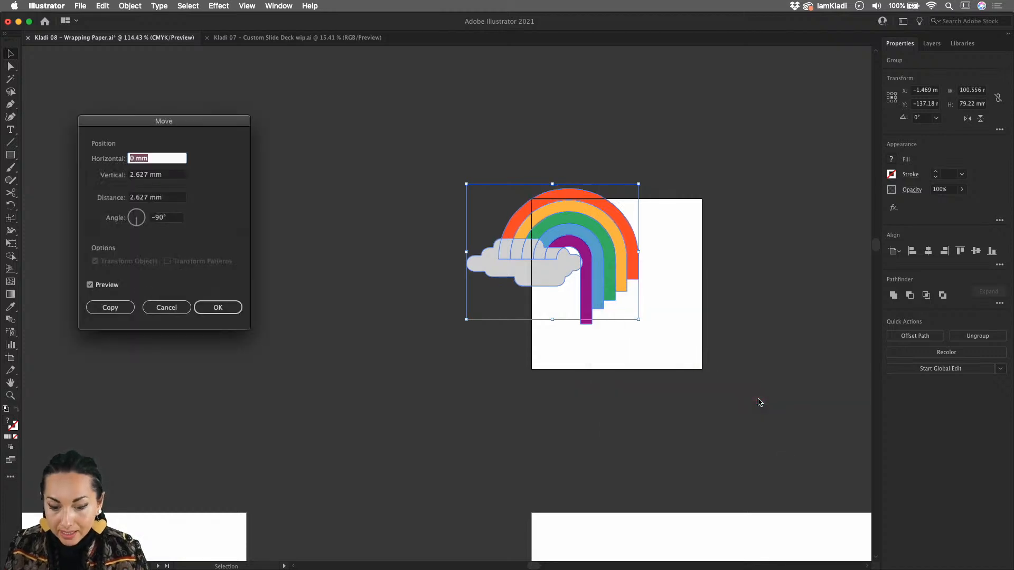
drag(118, 123, 162, 159)
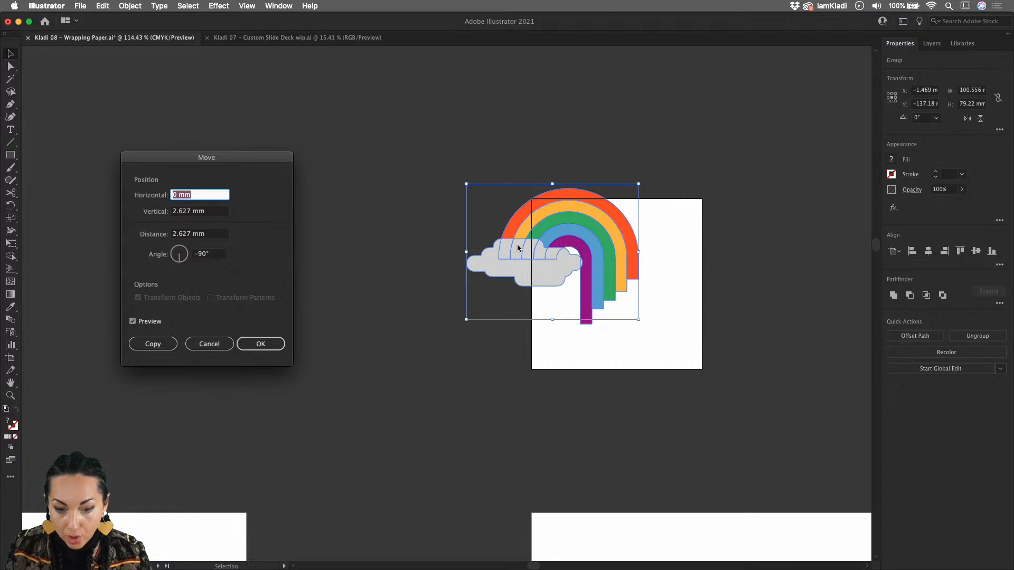
text(10)
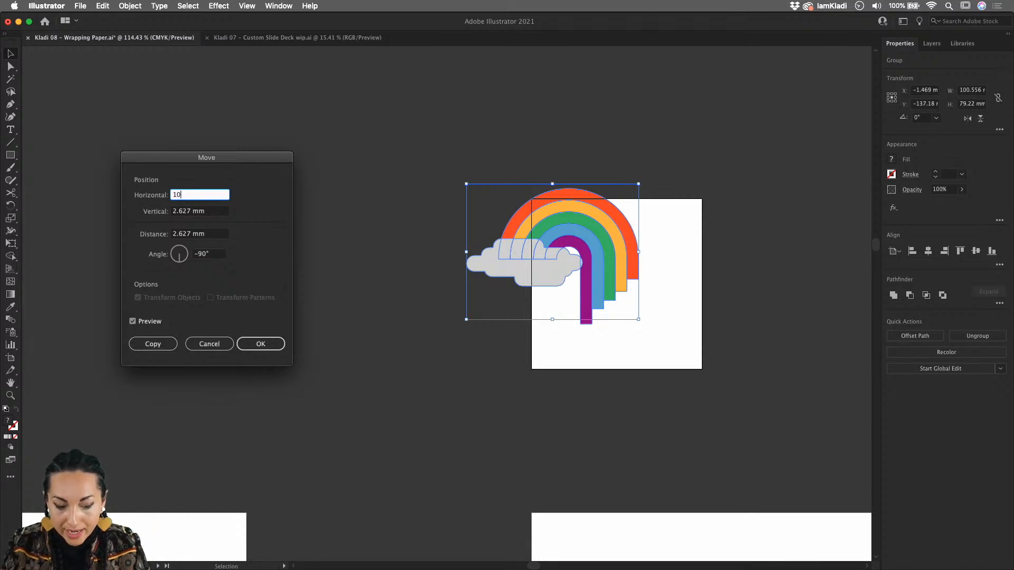
text(0 mm)
Try vertical offsets of 0 and -1 mm for the move, comparing the result with the preview off and on.
double_click(179, 211)
text(0)
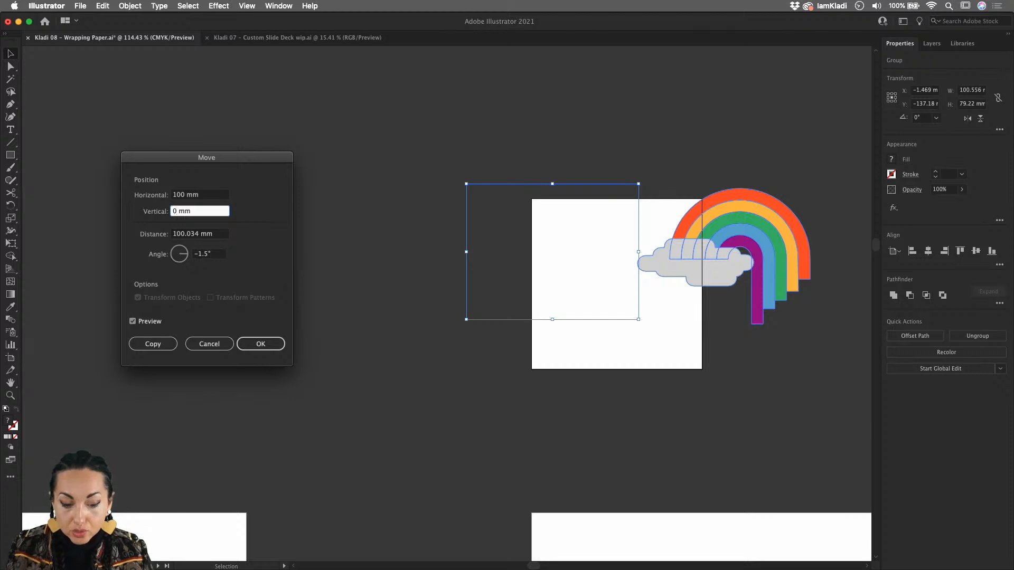
key(Down)
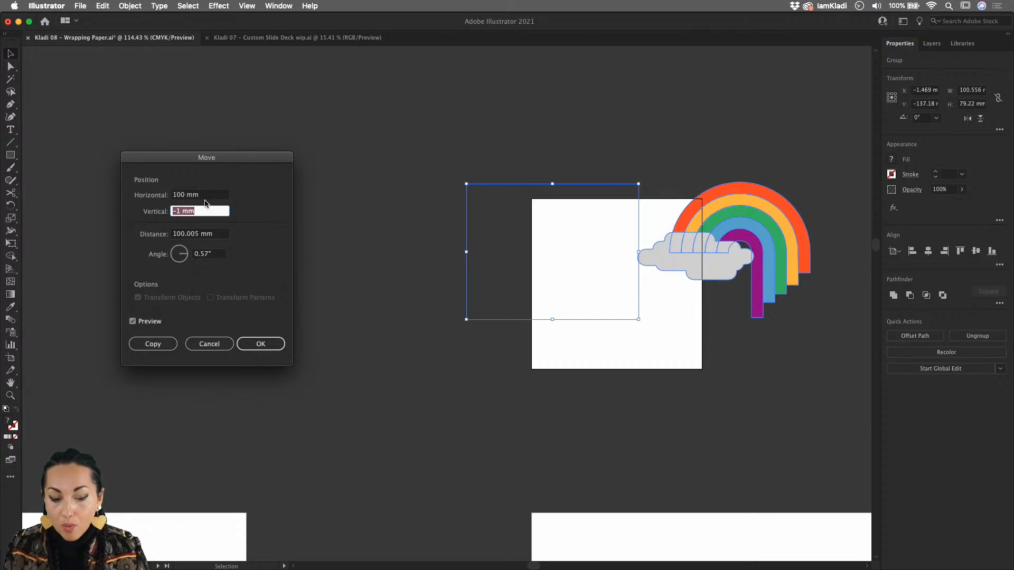
click(152, 322)
click(152, 322)
click(132, 321)
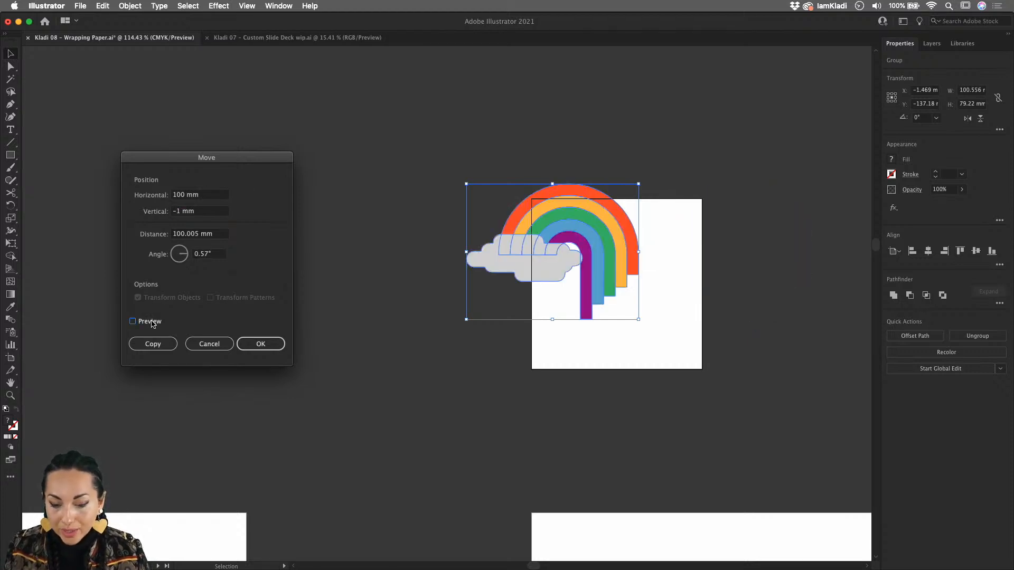
click(153, 323)
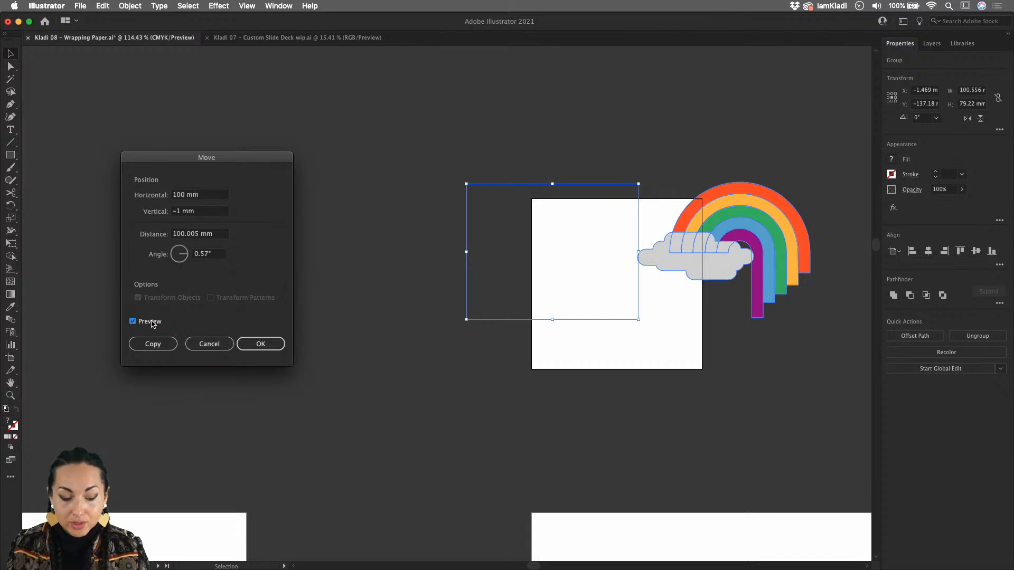
Set the vertical offset to 0 mm and create the moved group as a copy.
drag(181, 212, 163, 214)
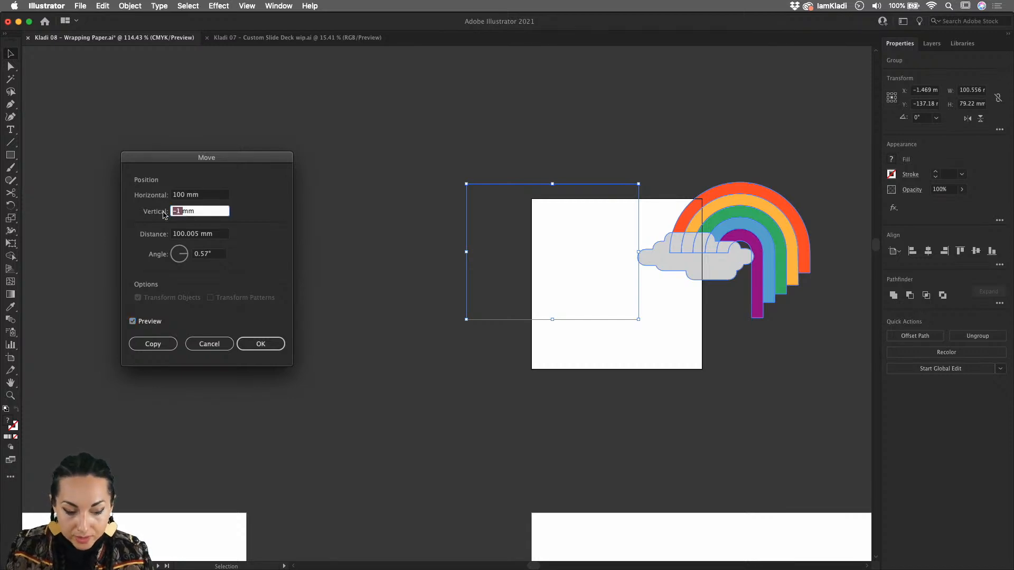
text(0)
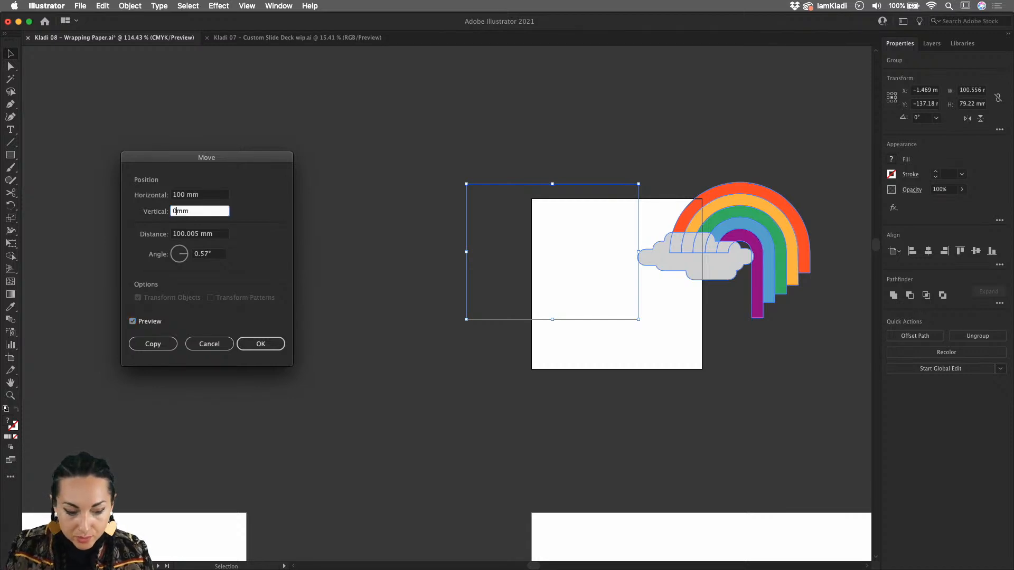
click(207, 197)
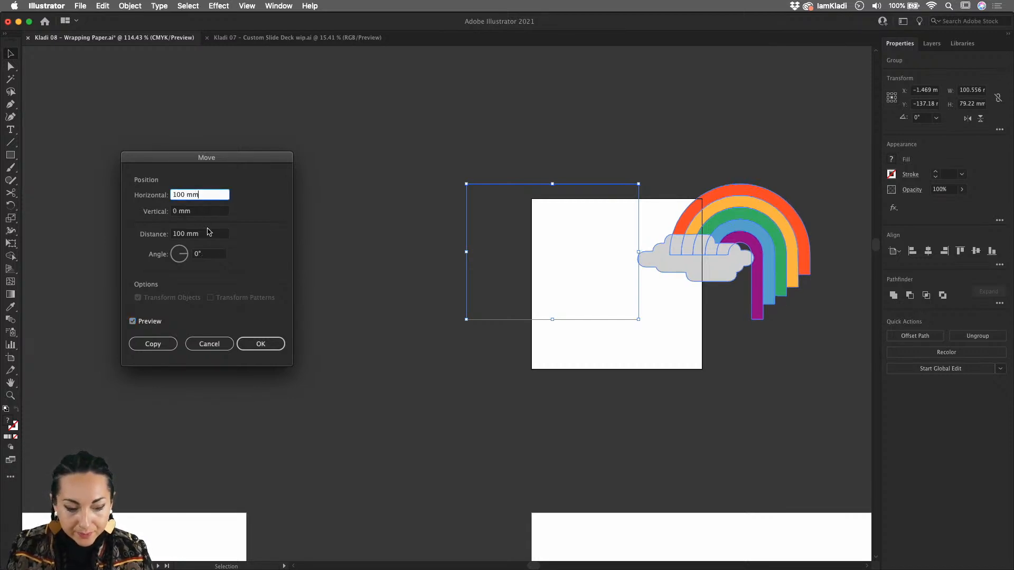
click(153, 344)
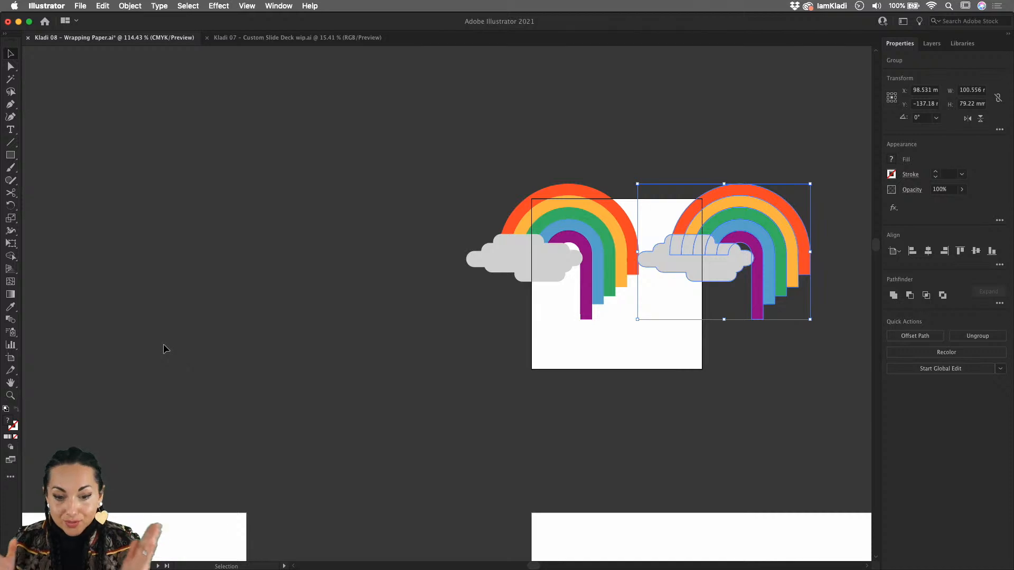
Select both rainbow-and-cloud groups together.
click(614, 372)
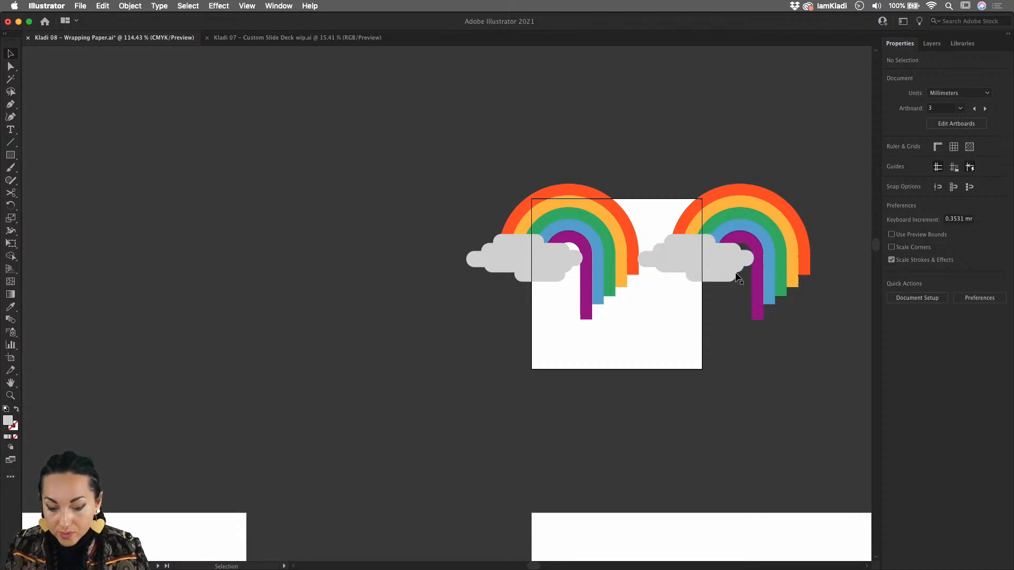
click(581, 189)
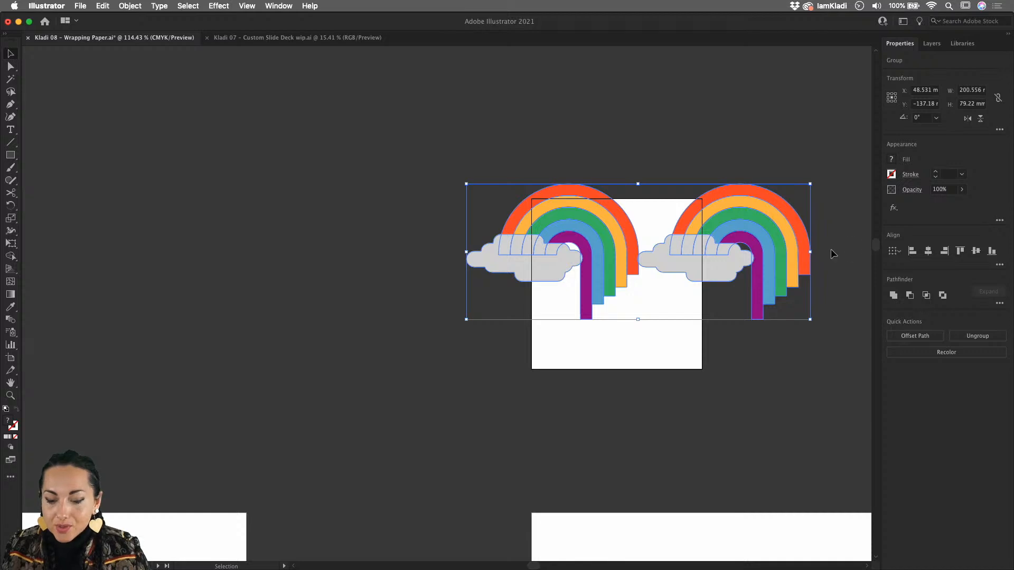
Try moving both rainbow-and-cloud groups themselves 0 mm horizontally and 100 mm vertically with the preview toggled, and undo the move.
right_click(795, 255)
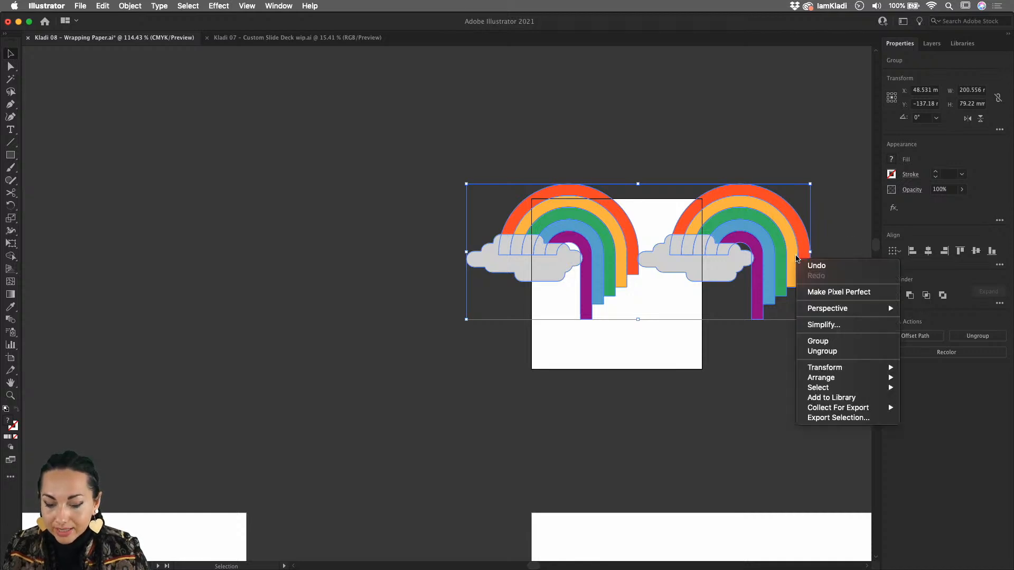
mouse_move(837, 370)
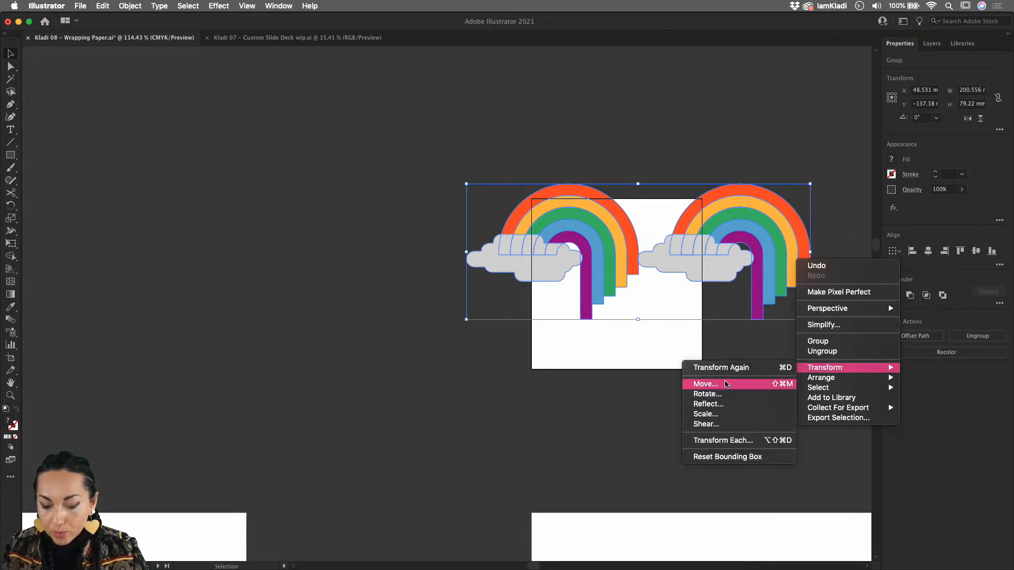
click(727, 384)
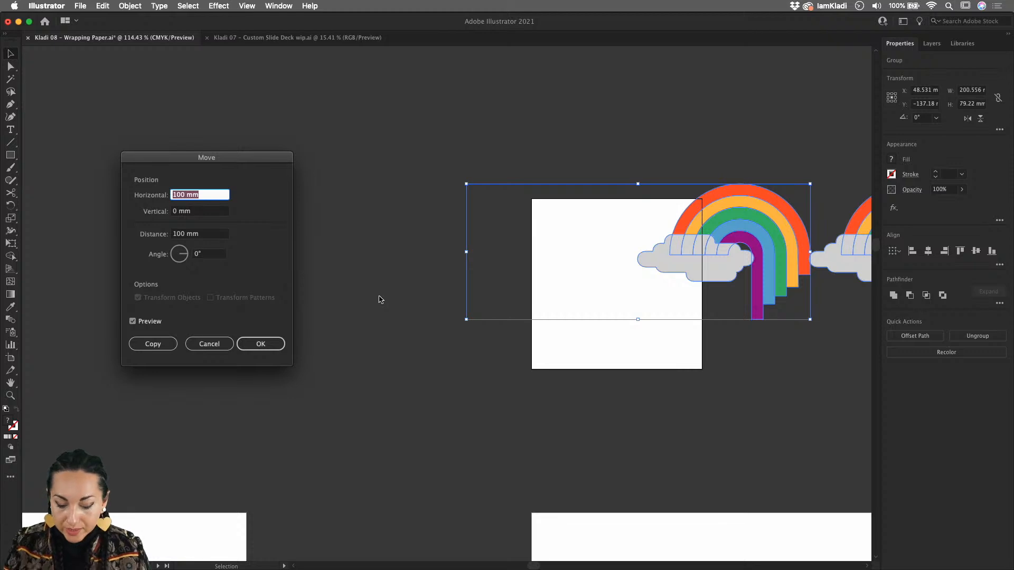
text(0)
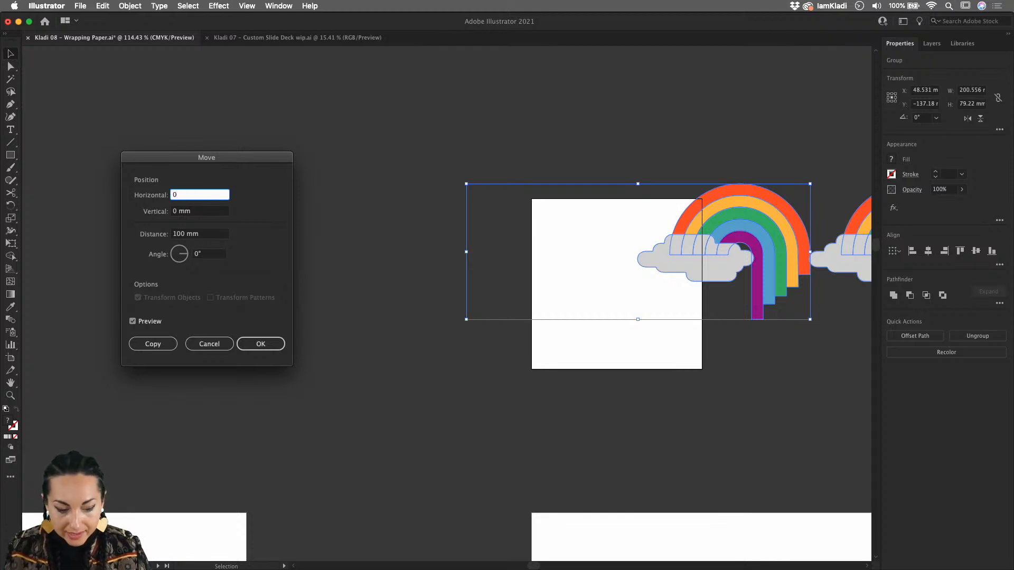
click(180, 211)
text(100)
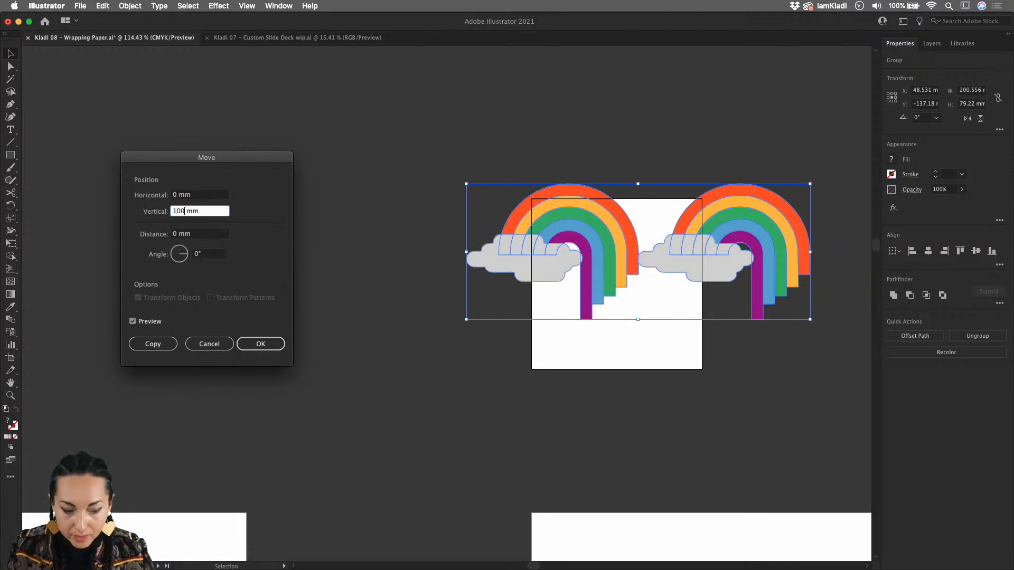
click(141, 323)
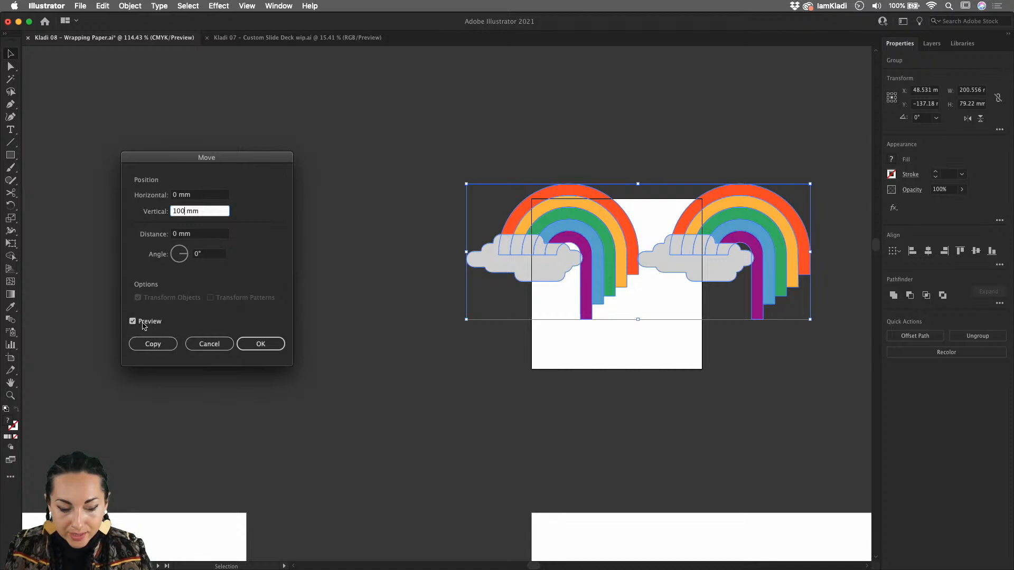
click(142, 323)
click(142, 323)
click(141, 323)
click(141, 323)
click(142, 323)
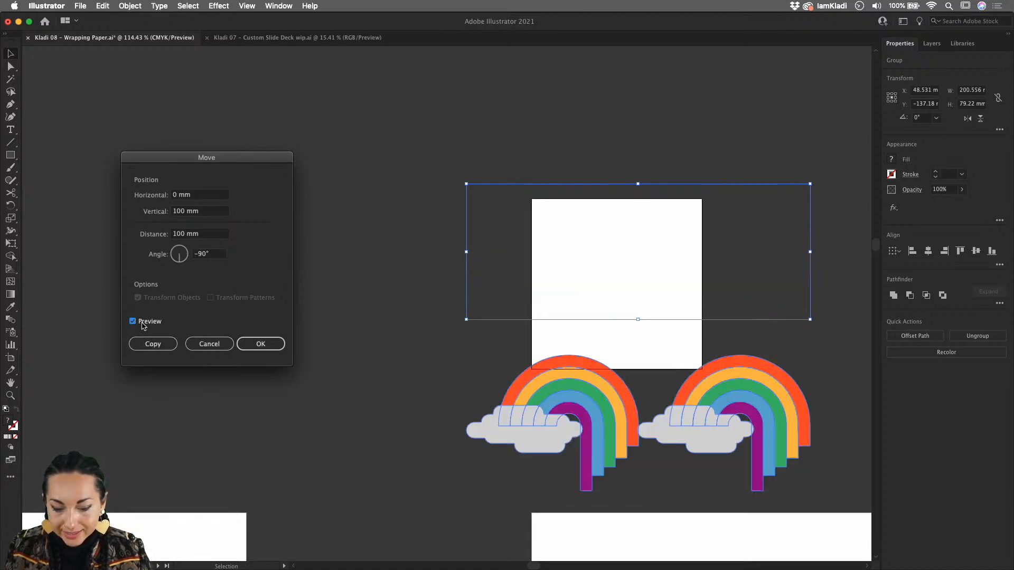
click(246, 346)
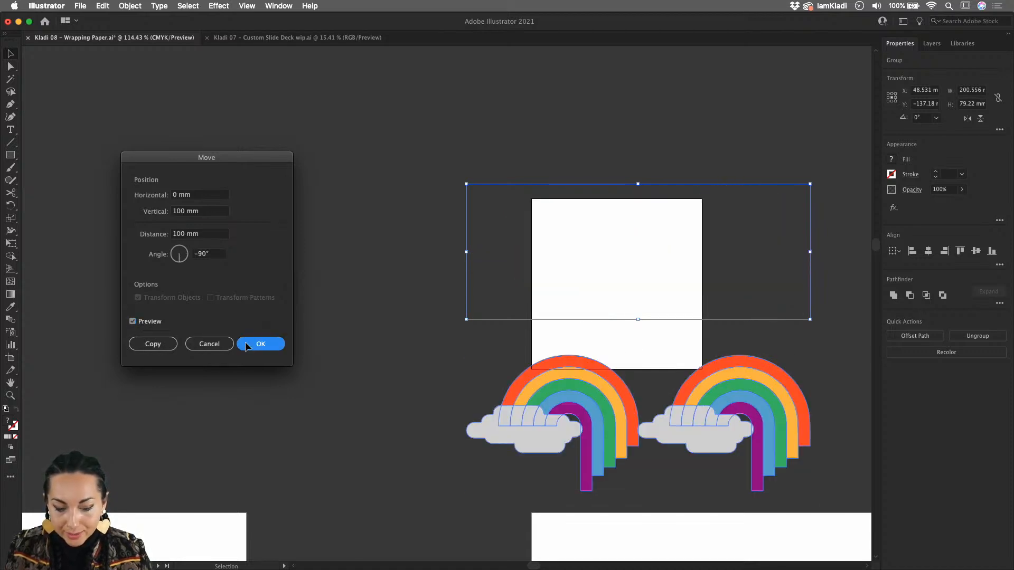
key(super+z)
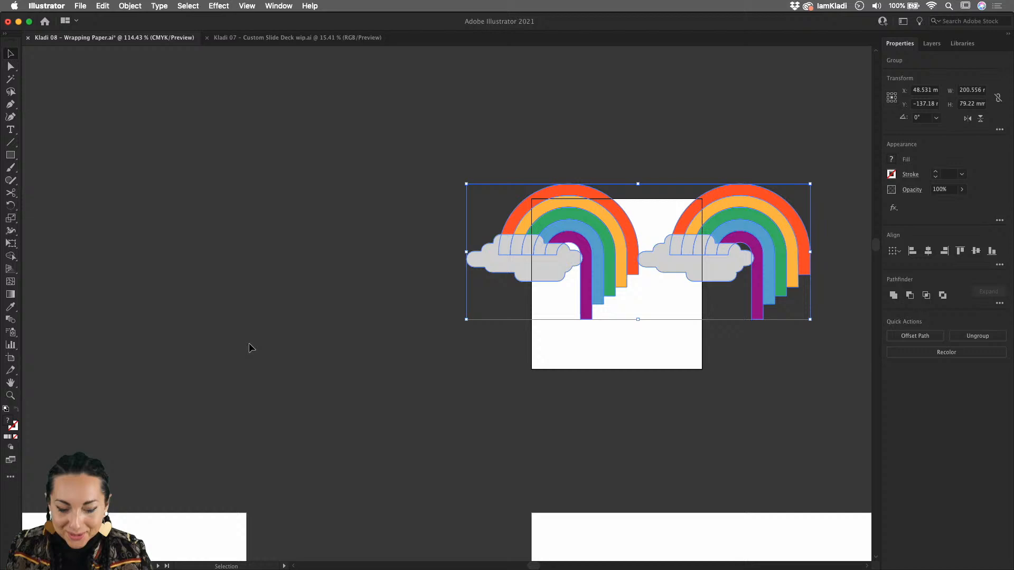
Create a copy of both rainbow-and-cloud groups with a Move transform of 0 mm horizontally and 100 mm vertically, and deselect.
right_click(534, 249)
mouse_move(602, 362)
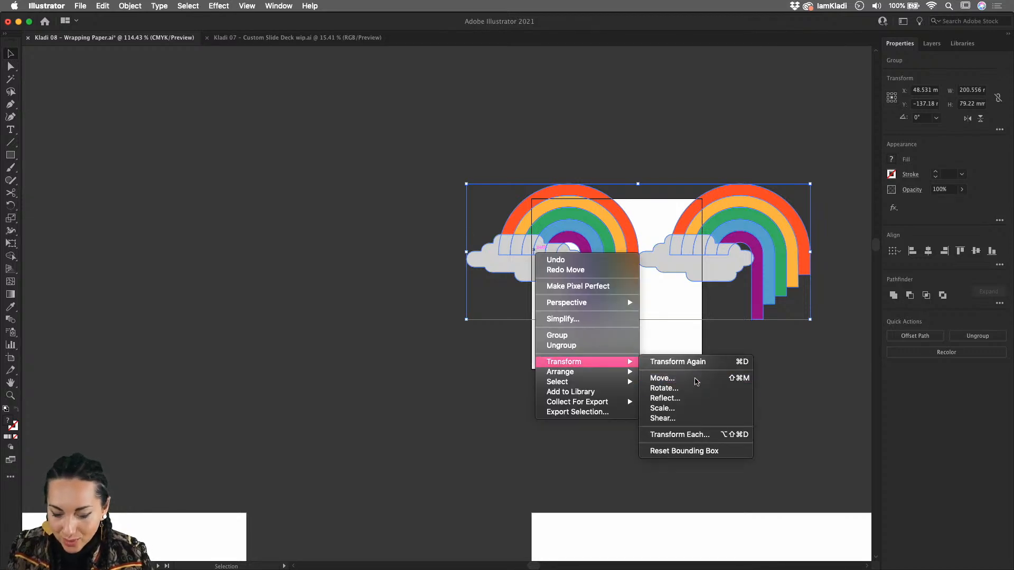
click(659, 381)
text(0)
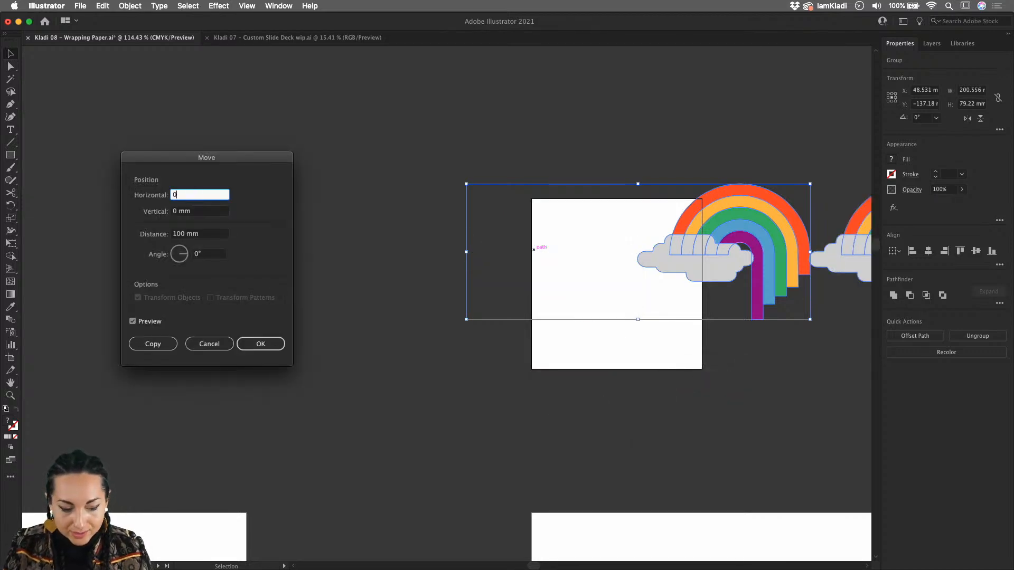
key(Tab)
text(100)
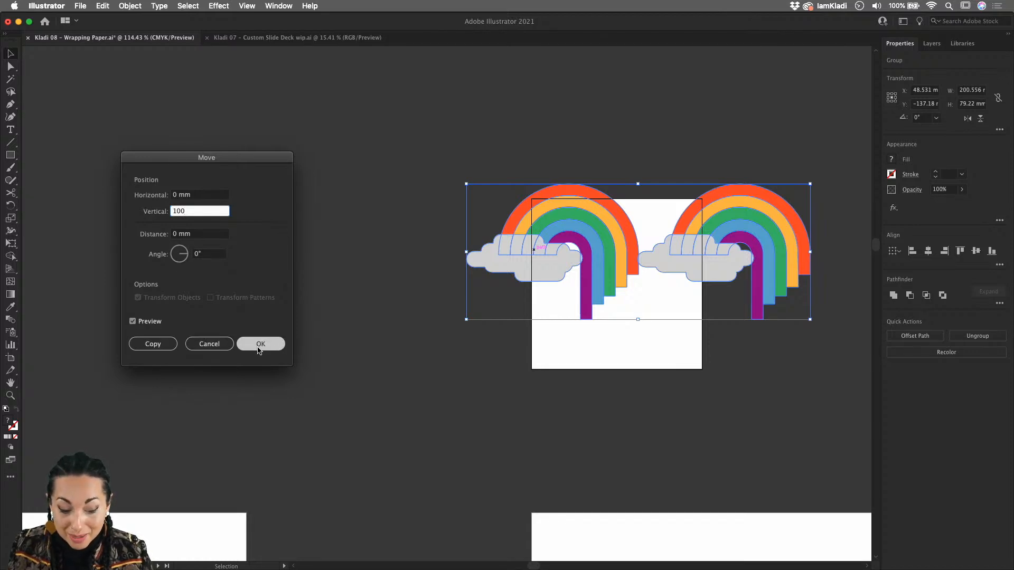
click(160, 344)
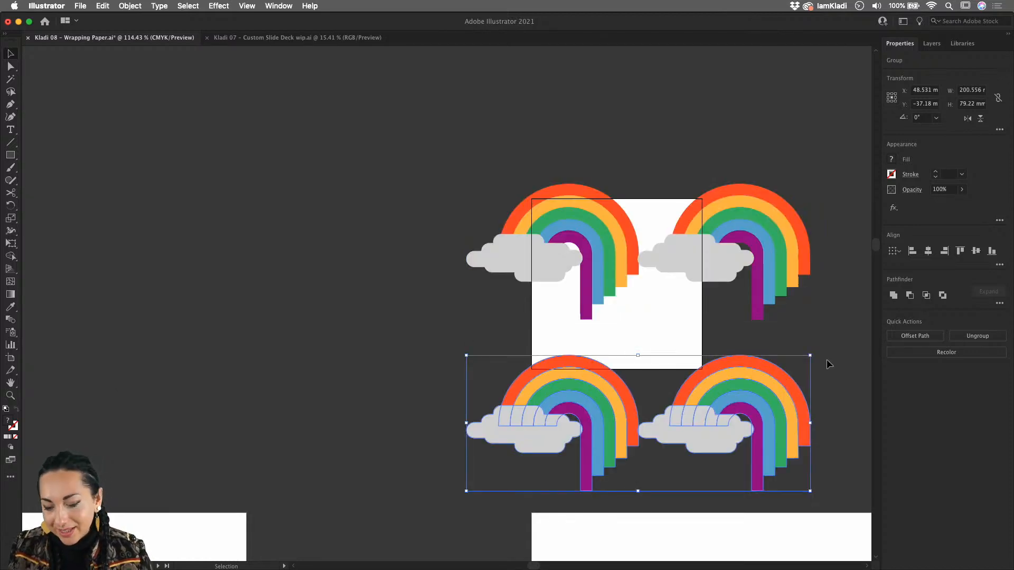
click(813, 343)
Create a 100 × 100 mm rectangle starting from the top-left corner of the Large Pattern artboard.
drag(813, 342, 621, 294)
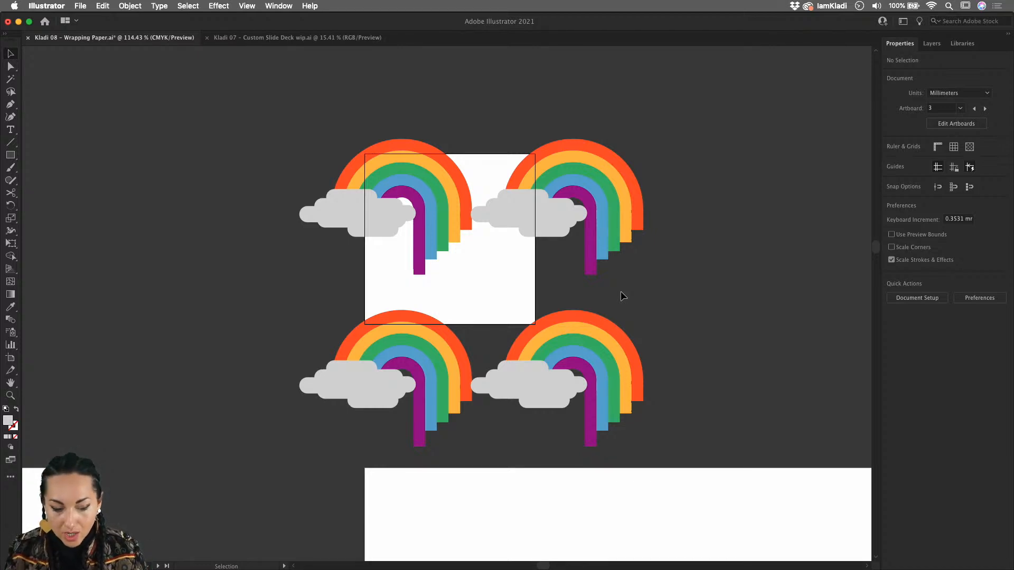
click(10, 156)
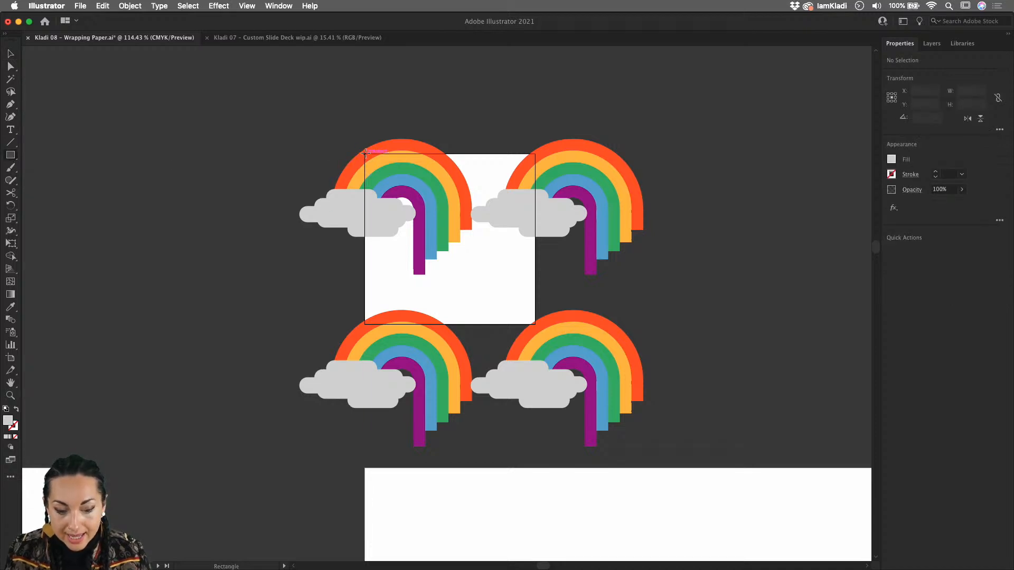
click(364, 153)
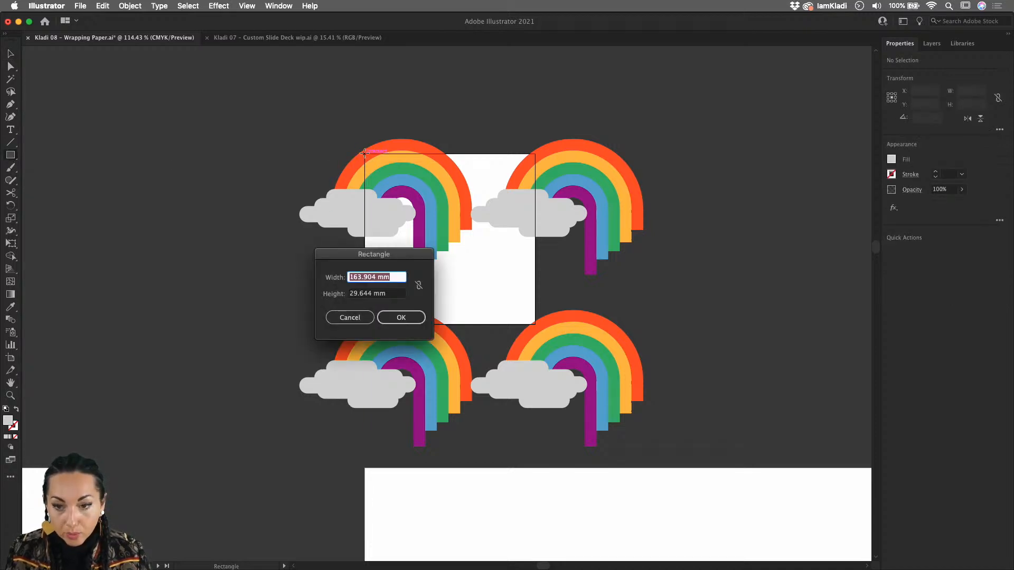
text(100)
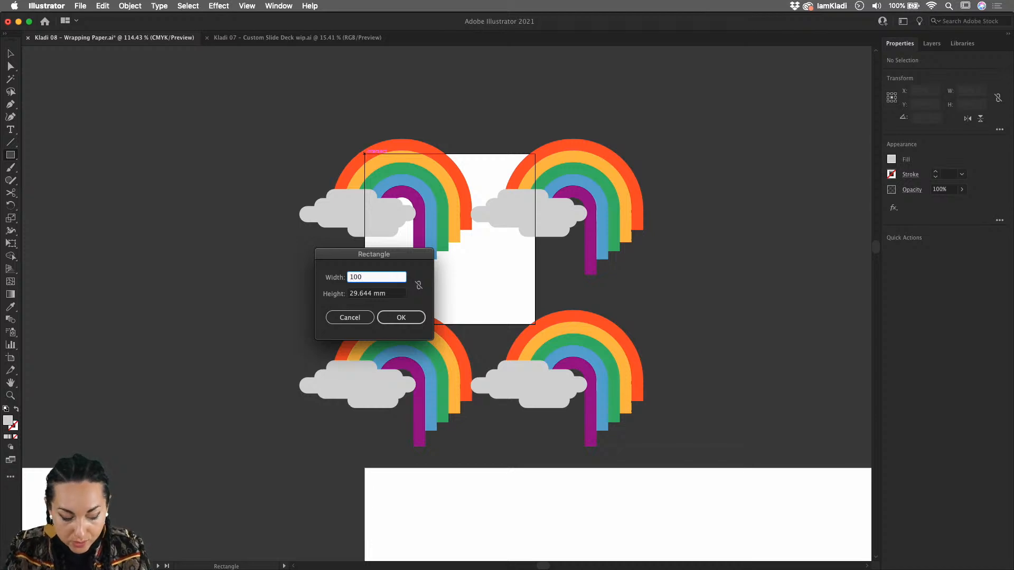
key(Tab)
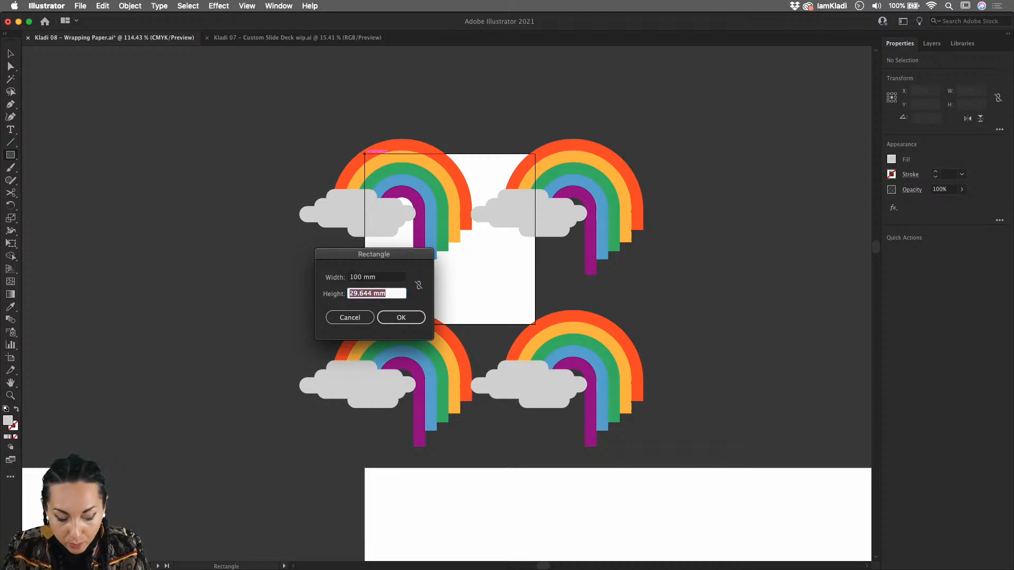
text(100)
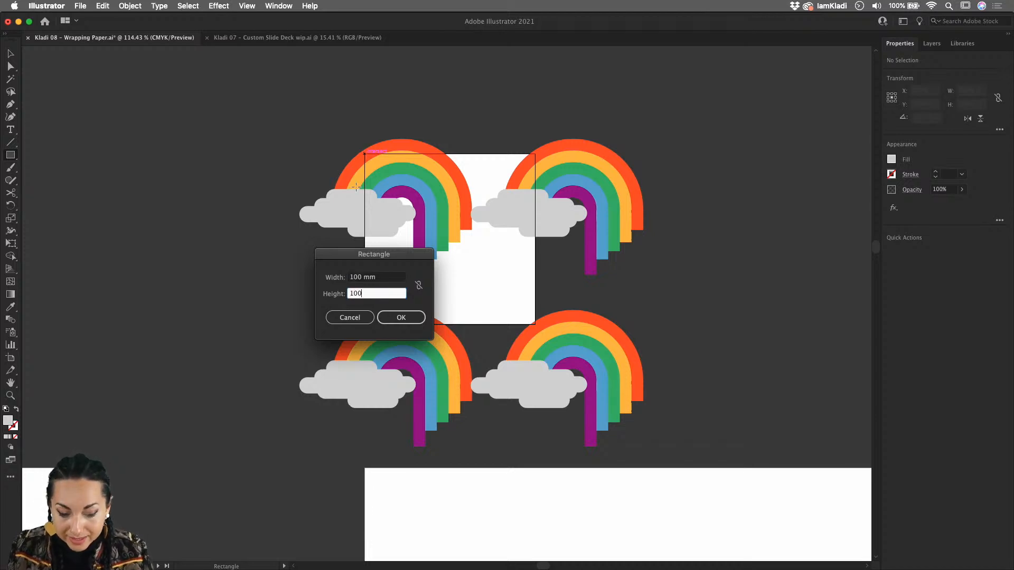
click(419, 317)
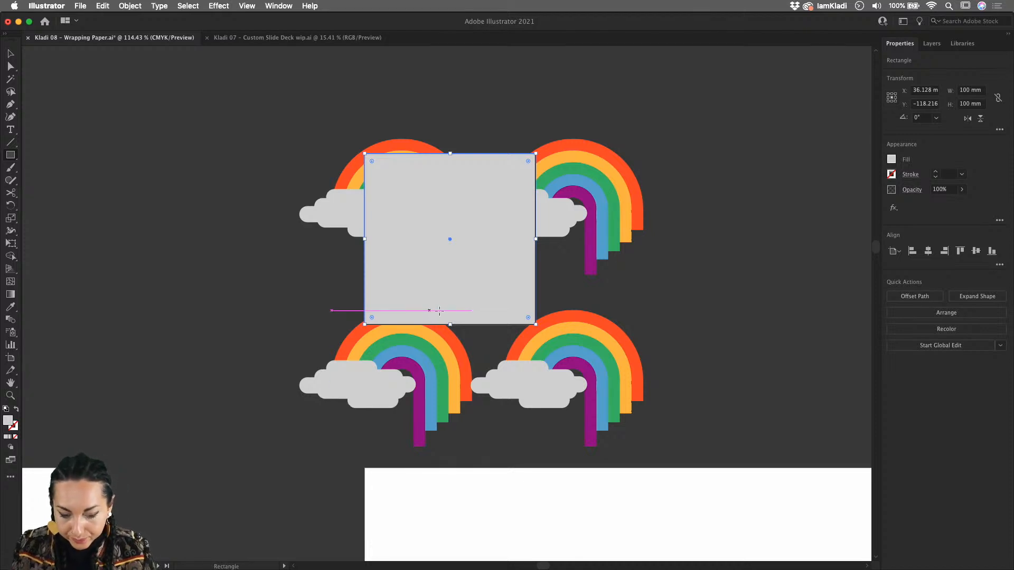
Hide and show the Doodles layer to check which artwork it contains.
key(v)
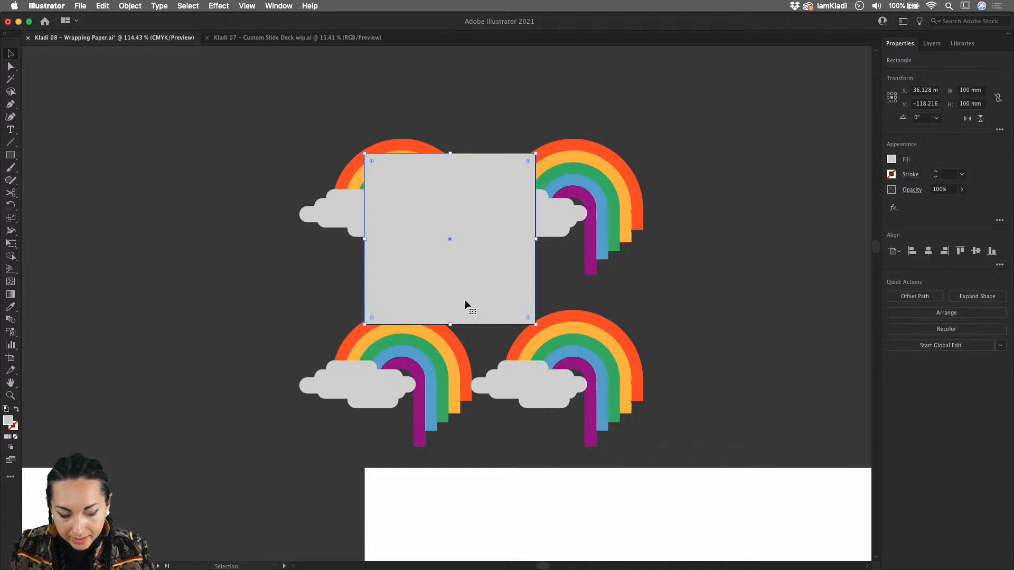
click(628, 286)
click(528, 281)
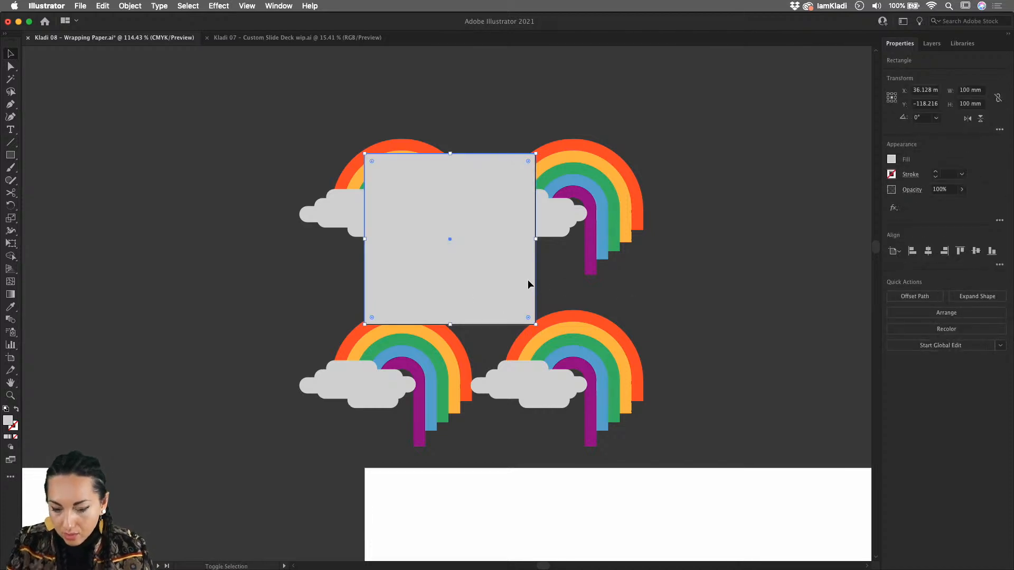
click(932, 44)
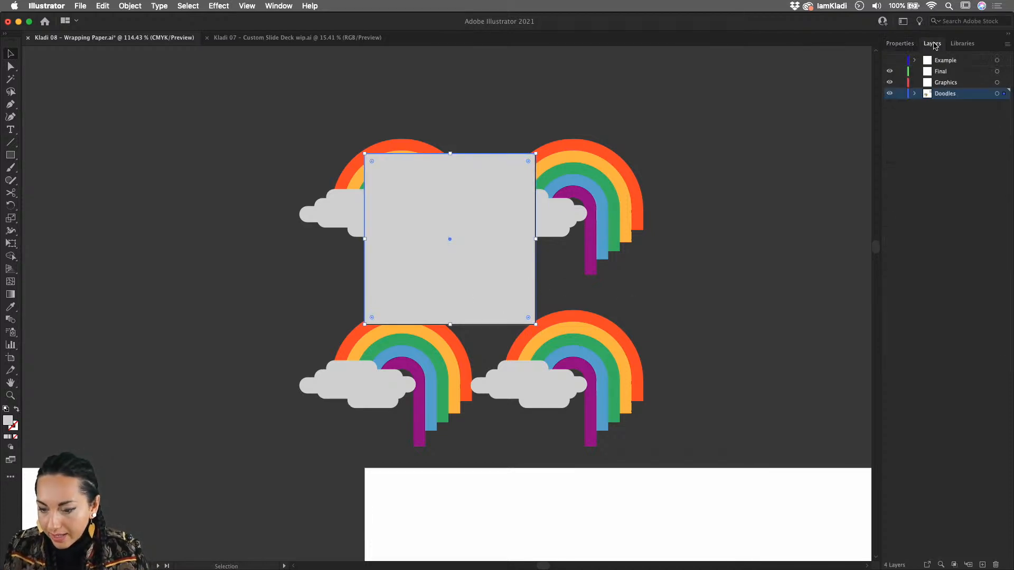
click(889, 93)
click(889, 93)
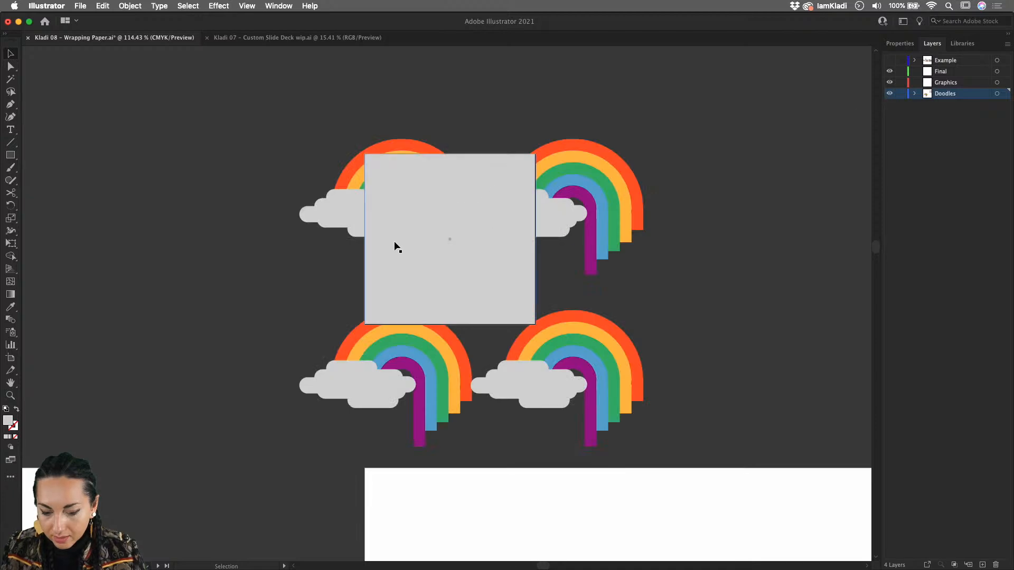
Remove the gray square that covers the artwork on the Large Pattern artboard.
click(467, 268)
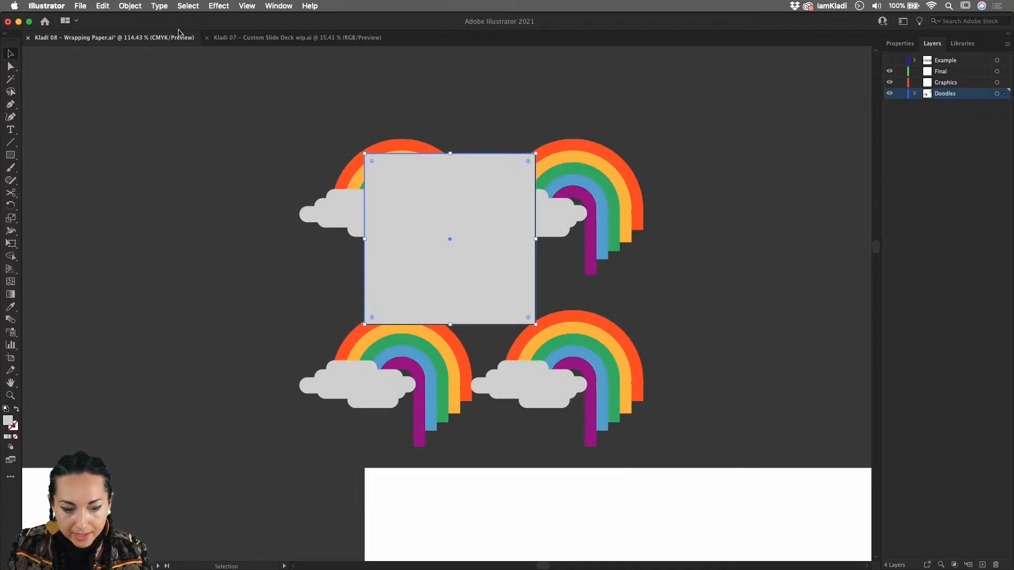
click(130, 6)
click(513, 212)
key(super+x)
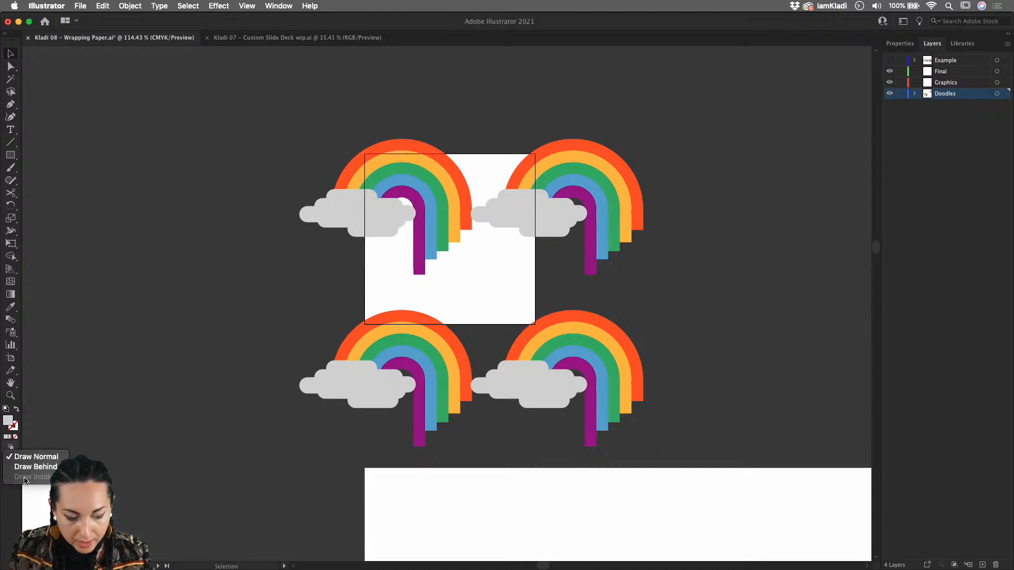
In Draw Behind mode, draw a 100 × 100 mm rectangle matching the Large Pattern artboard from corner to corner.
click(27, 468)
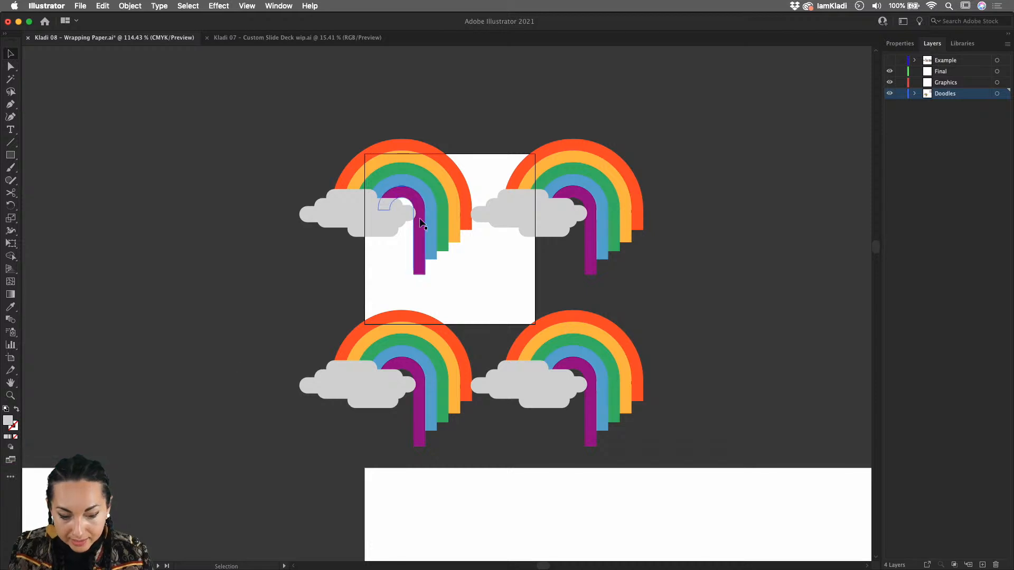
click(11, 154)
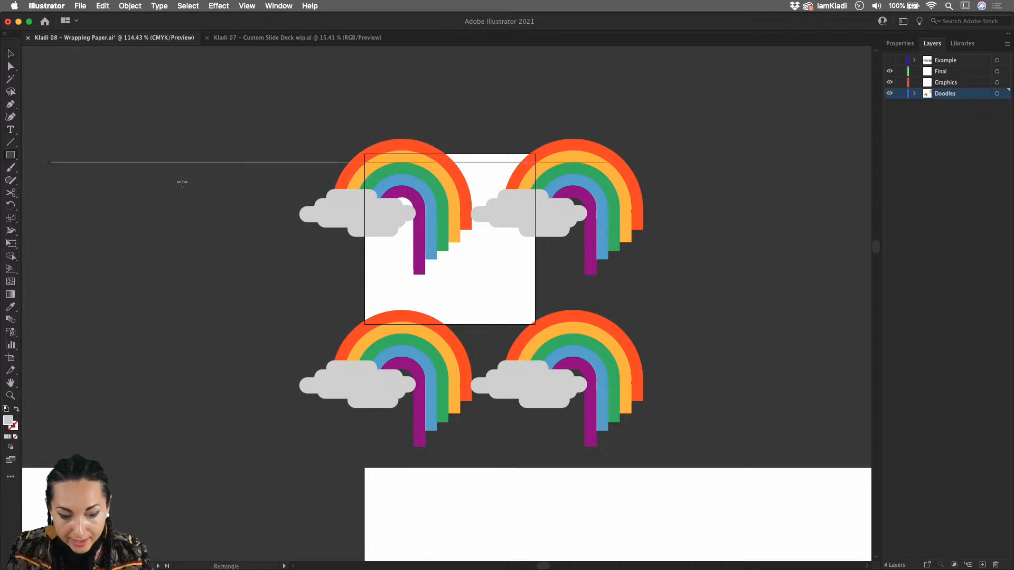
drag(364, 154, 536, 324)
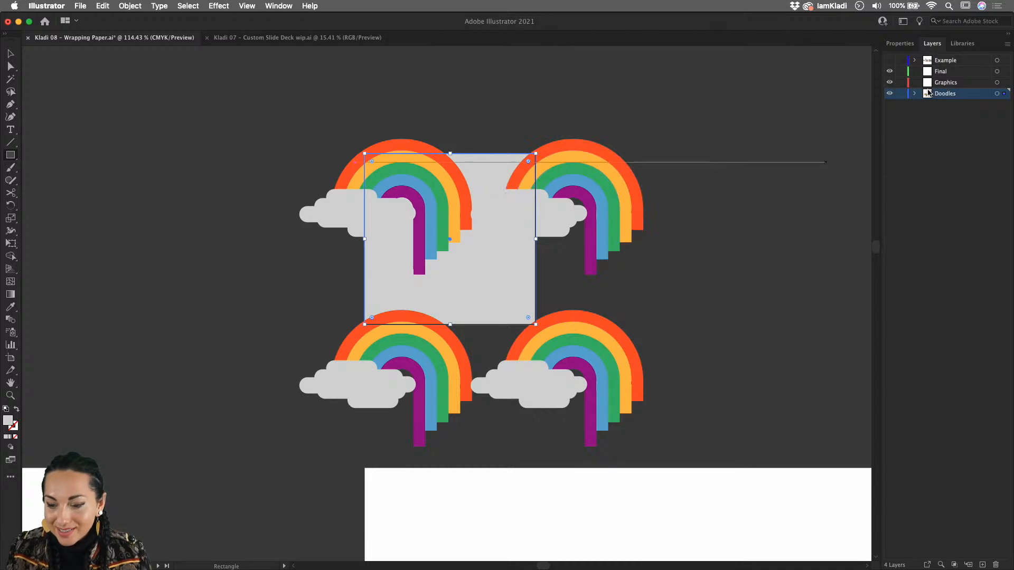
Set the fill of the square behind the rainbows to None.
click(899, 43)
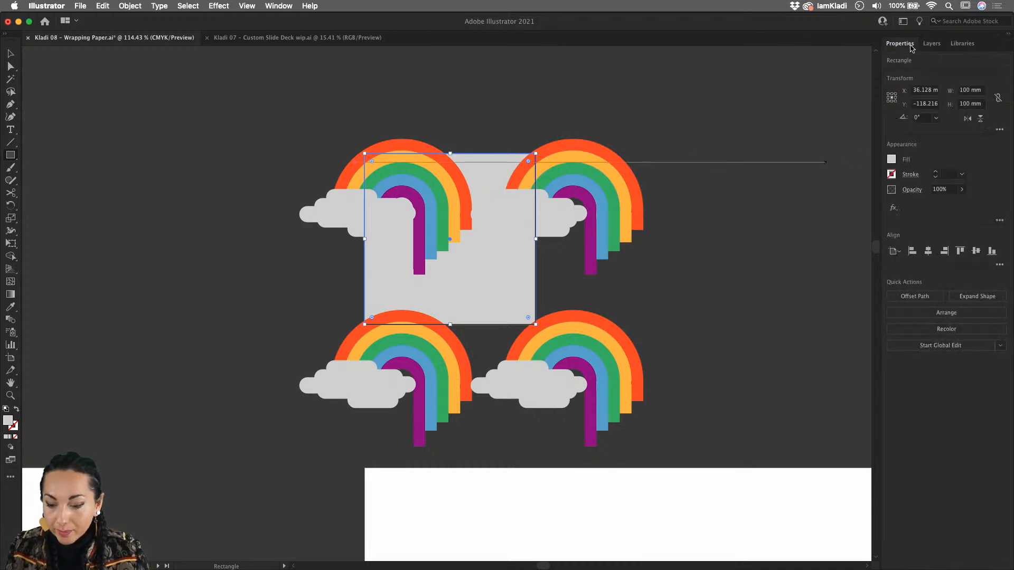
click(894, 160)
click(776, 196)
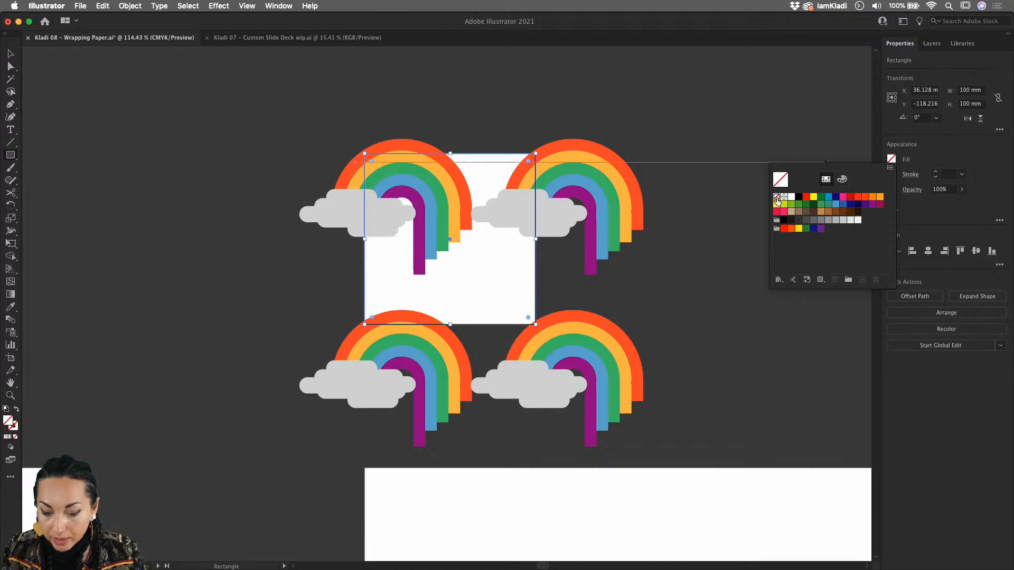
click(749, 206)
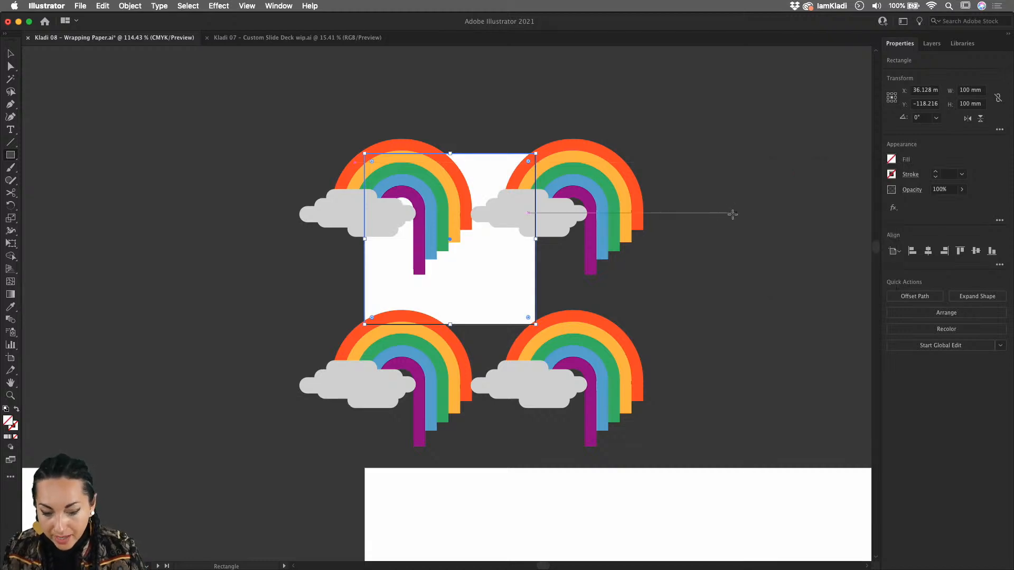
key(l)
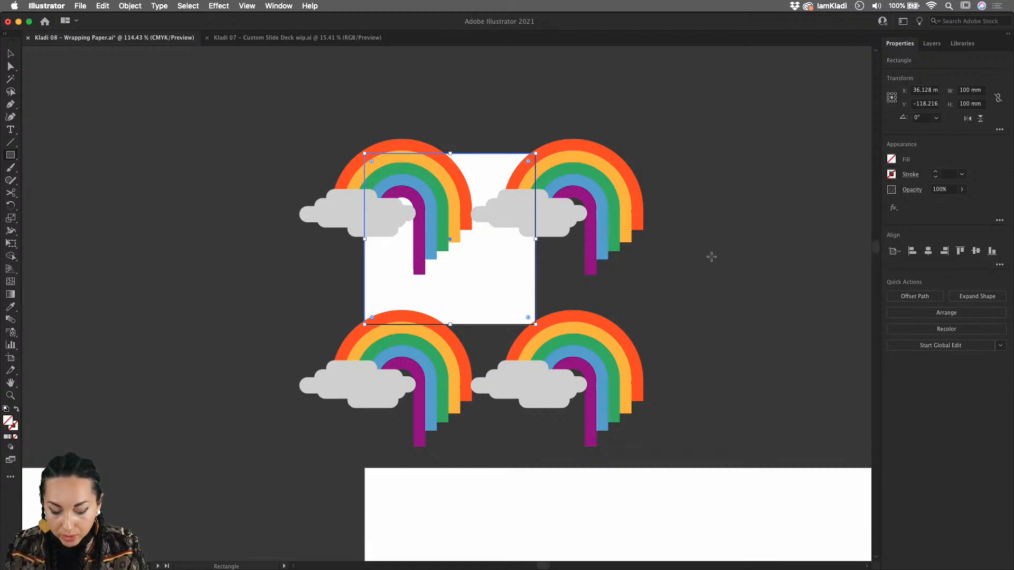
Draw an unfilled circle about 17.6 mm across in the empty lower area of the Large Pattern artboard, with a 5 mm black stroke.
mouse_move(478, 266)
mouse_down()
mouse_move(515, 294)
mouse_move(514, 309)
mouse_move(510, 296)
mouse_up()
click(934, 171)
click(935, 171)
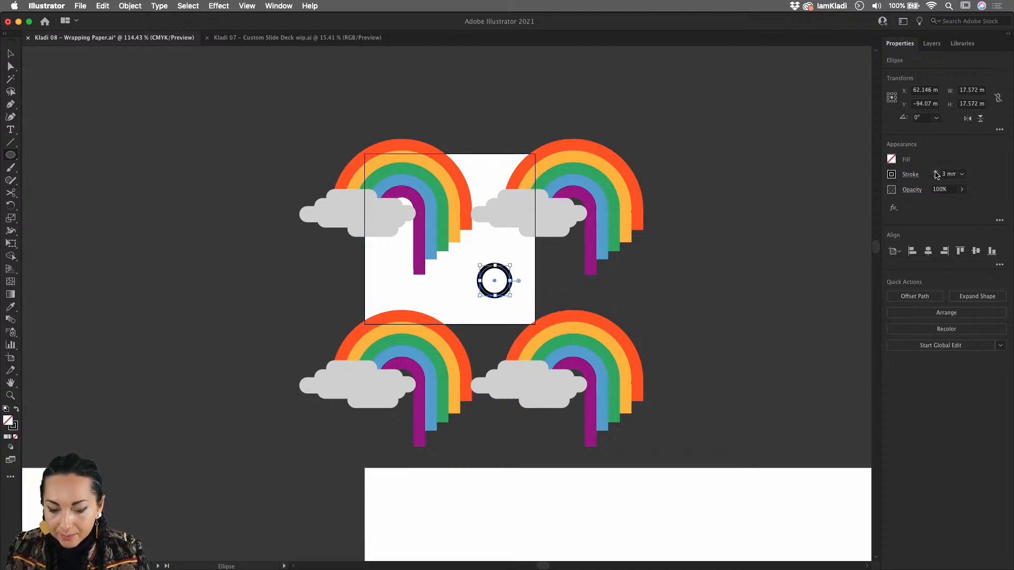
click(935, 171)
click(934, 171)
key(v)
click(745, 251)
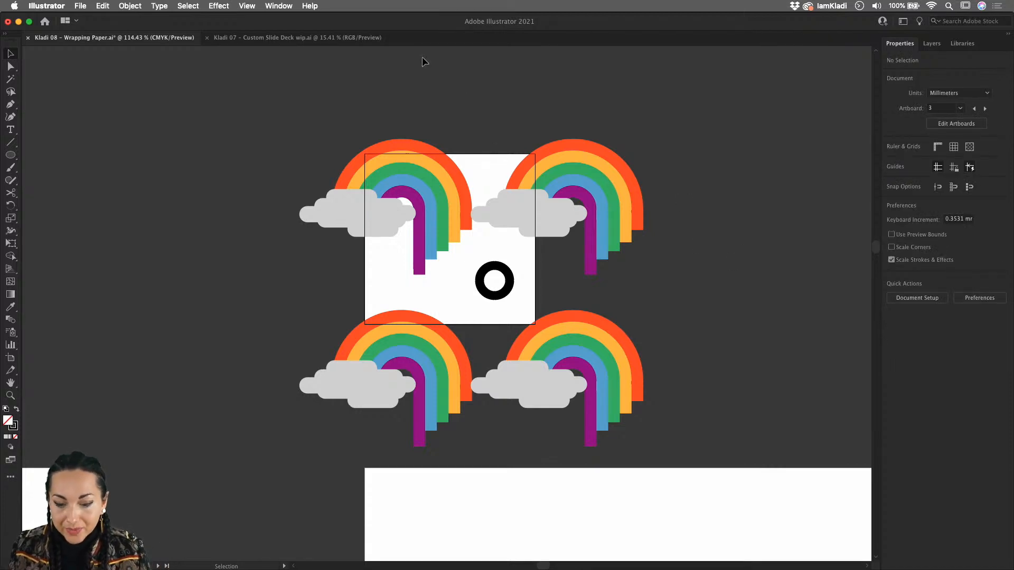
Display the swatches in an enlarged view and save all the rainbow tile artwork as a new pattern swatch.
click(270, 6)
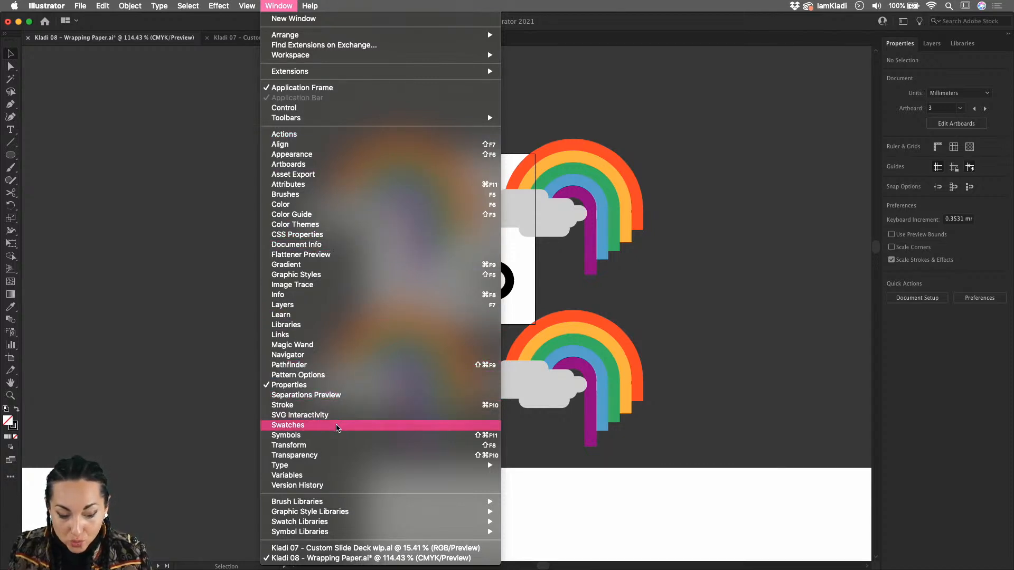
click(339, 425)
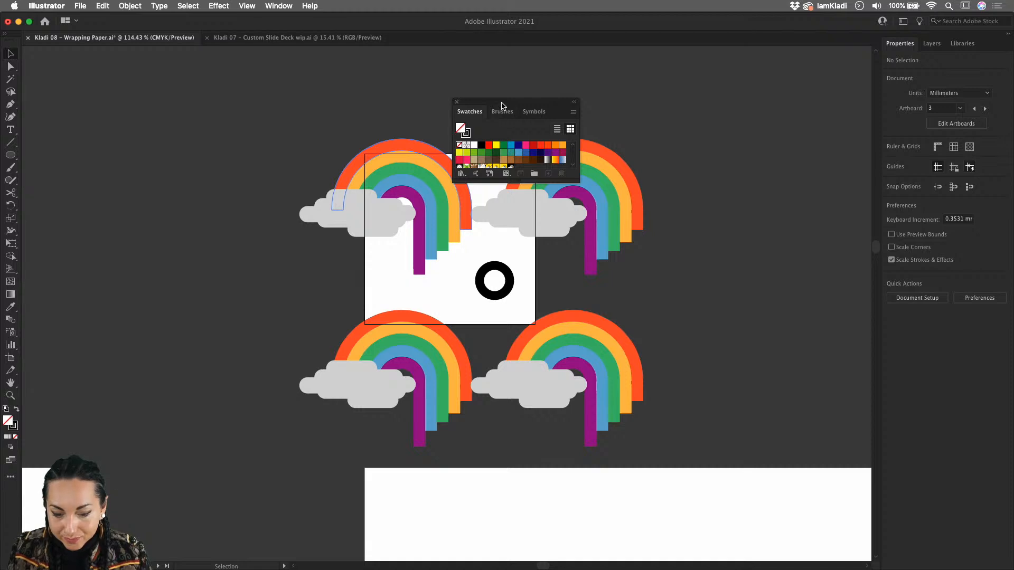
drag(501, 102, 739, 53)
drag(763, 133, 770, 223)
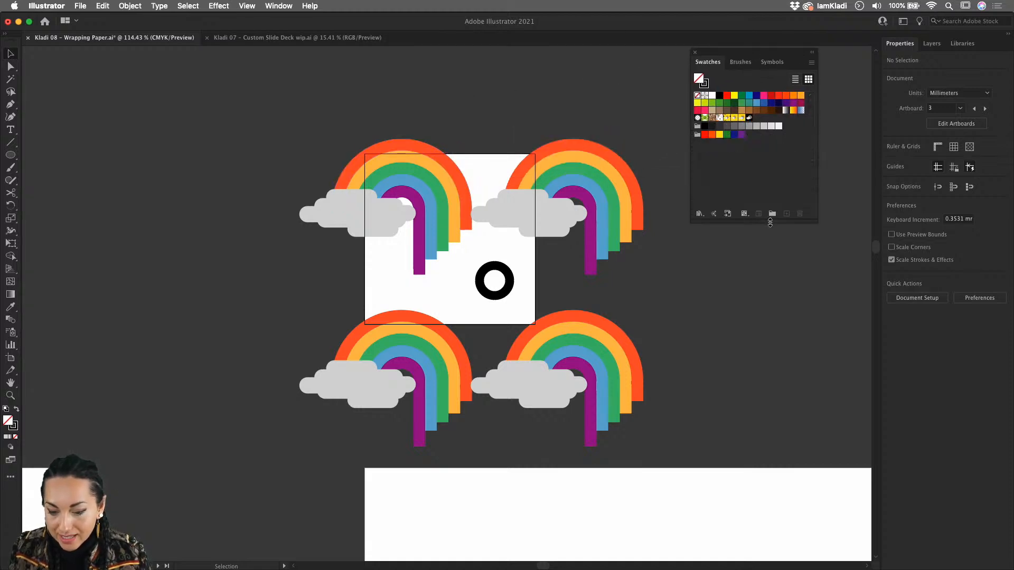
key(super+a)
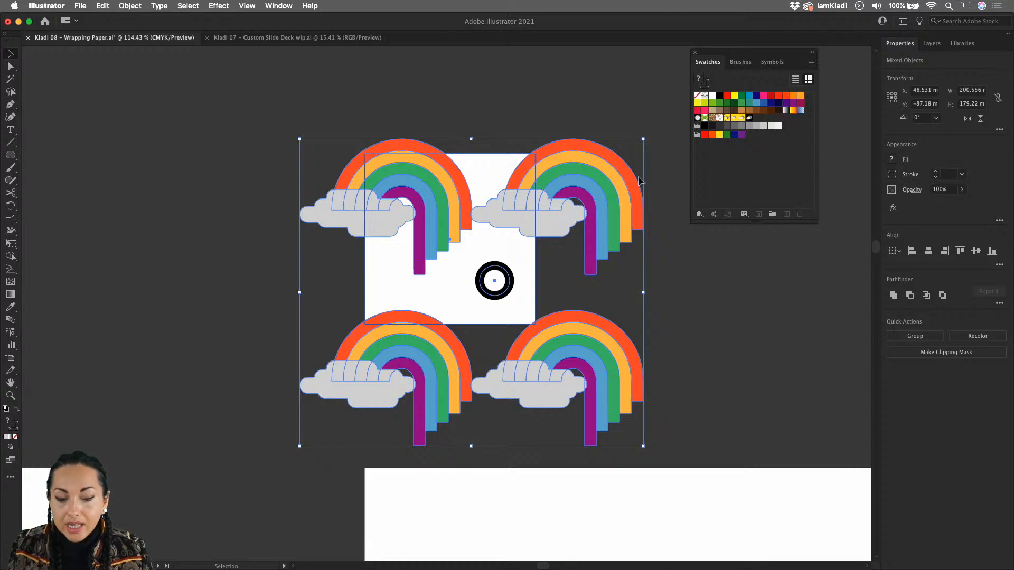
drag(554, 215, 734, 171)
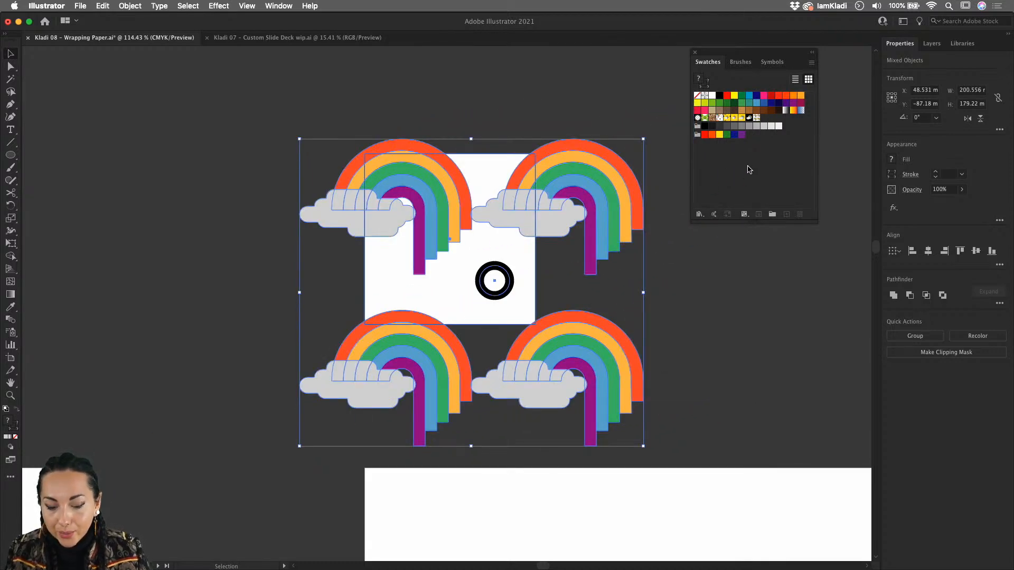
Draw a rectangle about 599 × 425 mm covering the large blank artboard below the rainbow tile.
scroll(661, 275, down, 5)
scroll(660, 275, right, 3)
scroll(659, 275, down, 1)
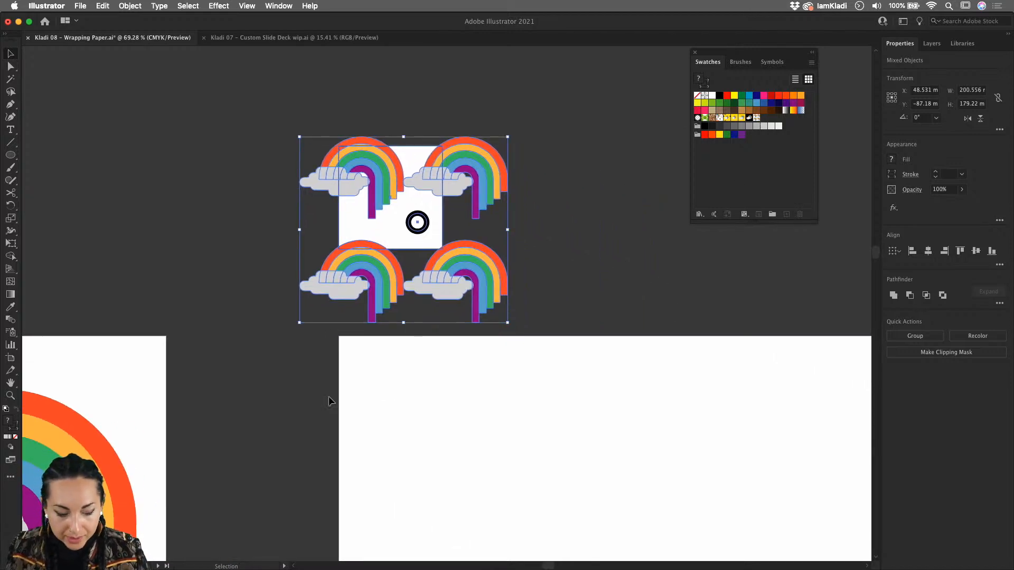
scroll(329, 397, right, 1)
scroll(328, 396, down, 4)
scroll(329, 396, down, 3)
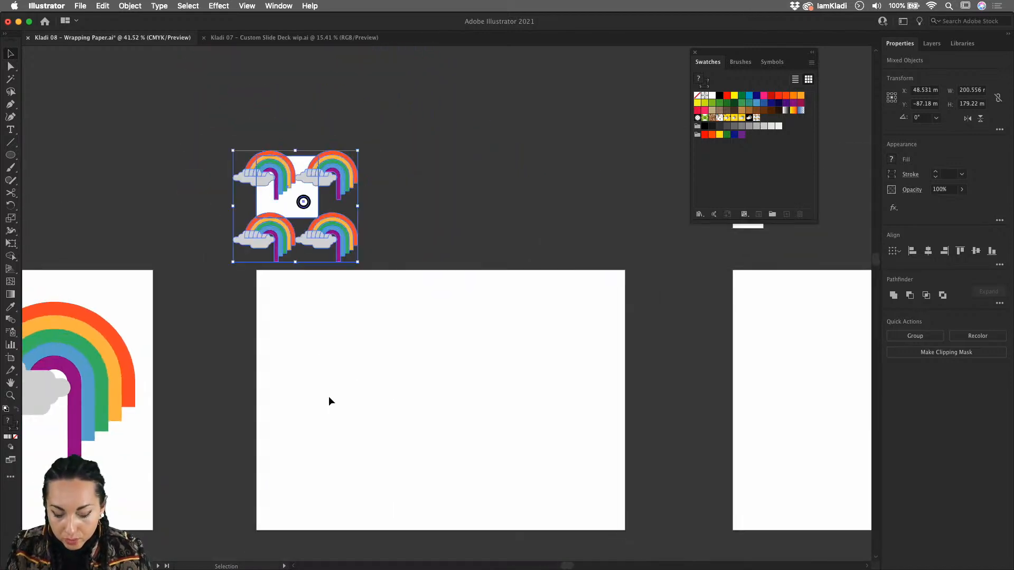
key(m)
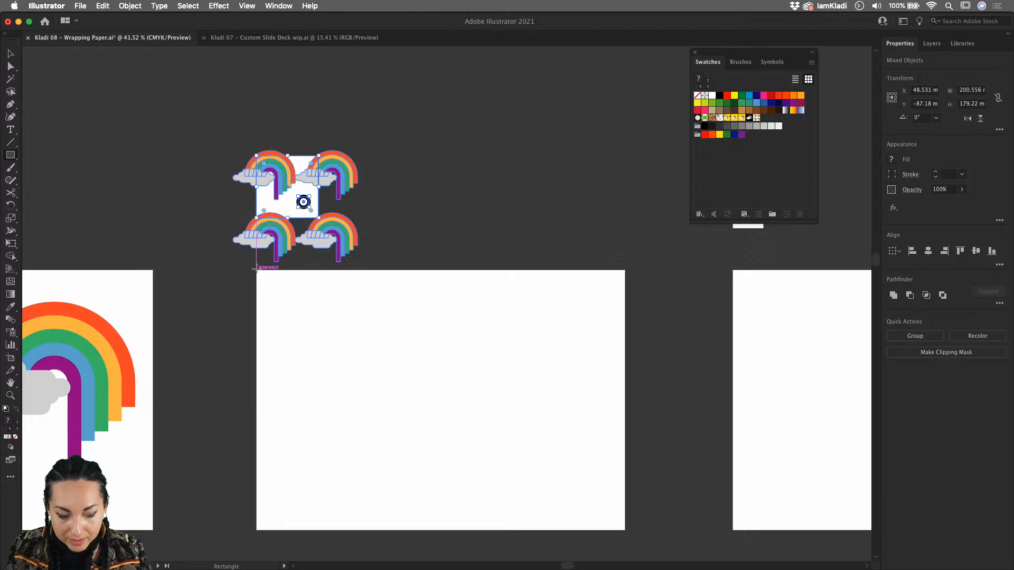
drag(256, 268, 626, 530)
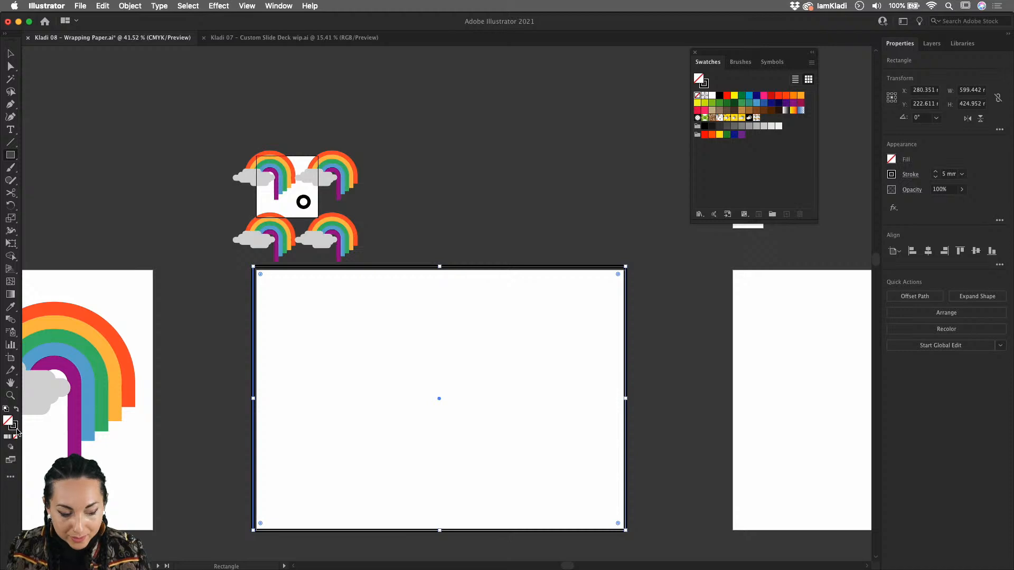
Remove the large rectangle's stroke and fill it with the new rainbow pattern swatch.
click(17, 430)
click(17, 437)
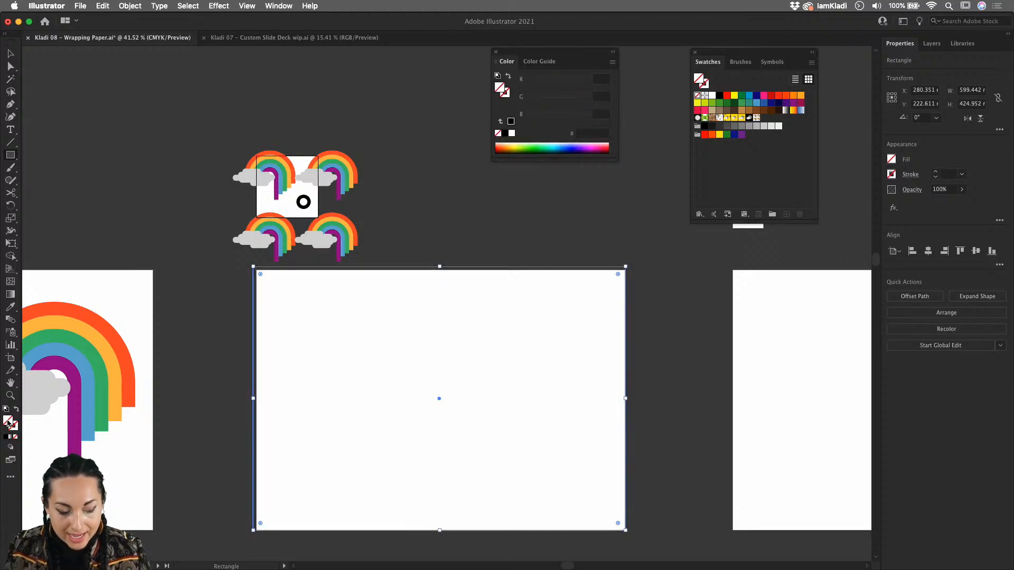
click(756, 118)
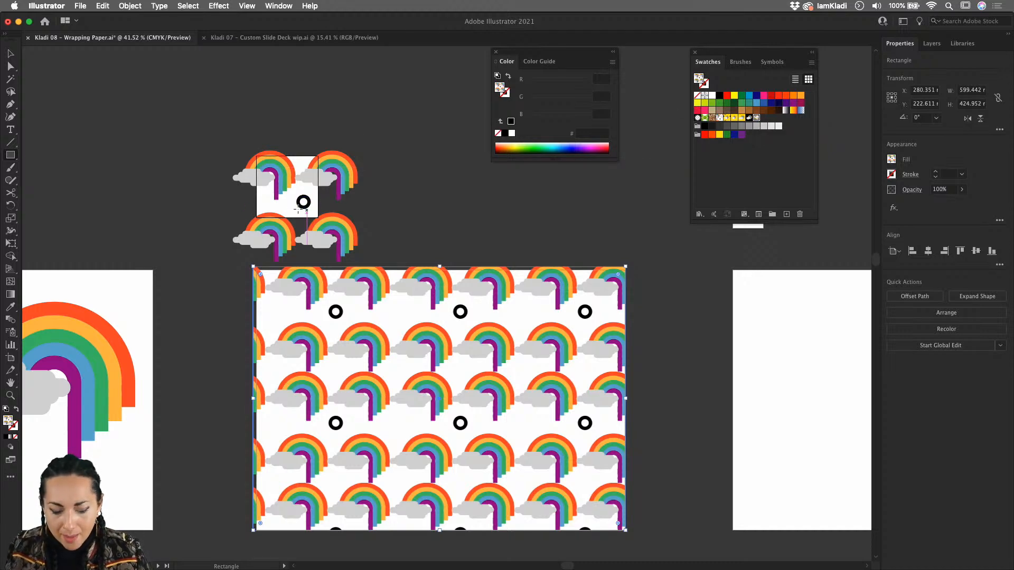
Delete the black ring from the new pattern swatch's tile and from the original artwork on the Large Pattern artboard.
key(v)
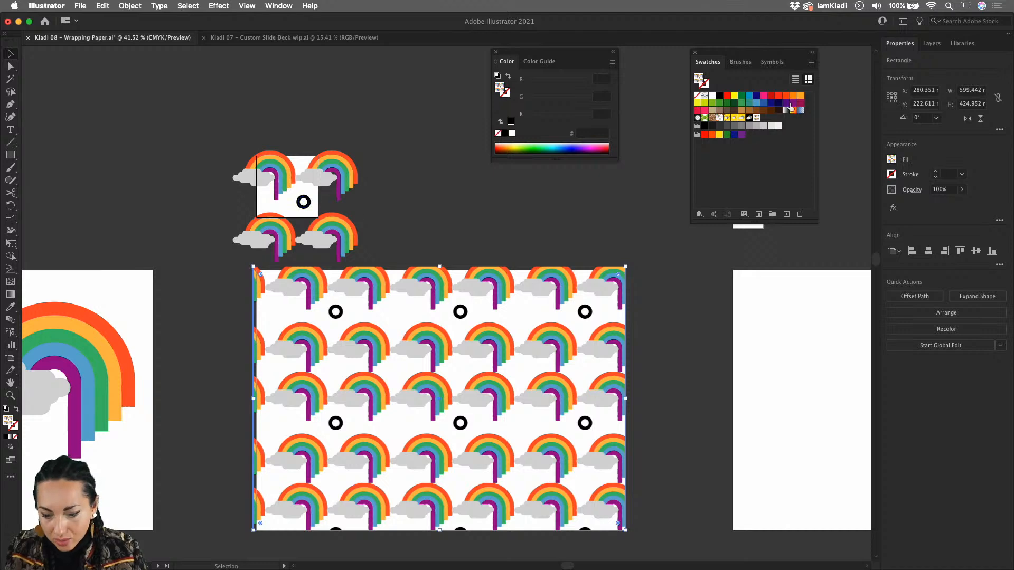
double_click(756, 118)
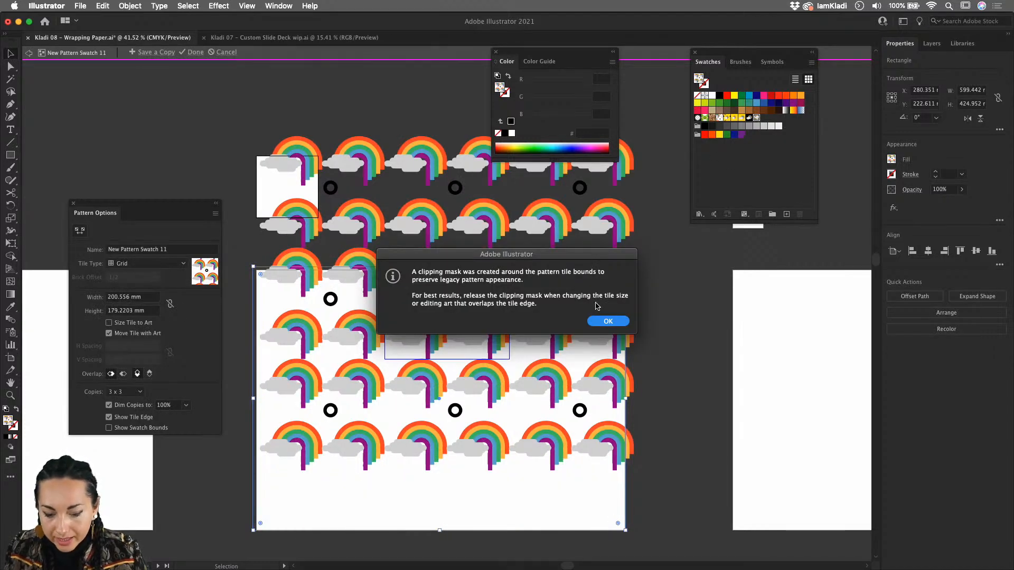
click(605, 323)
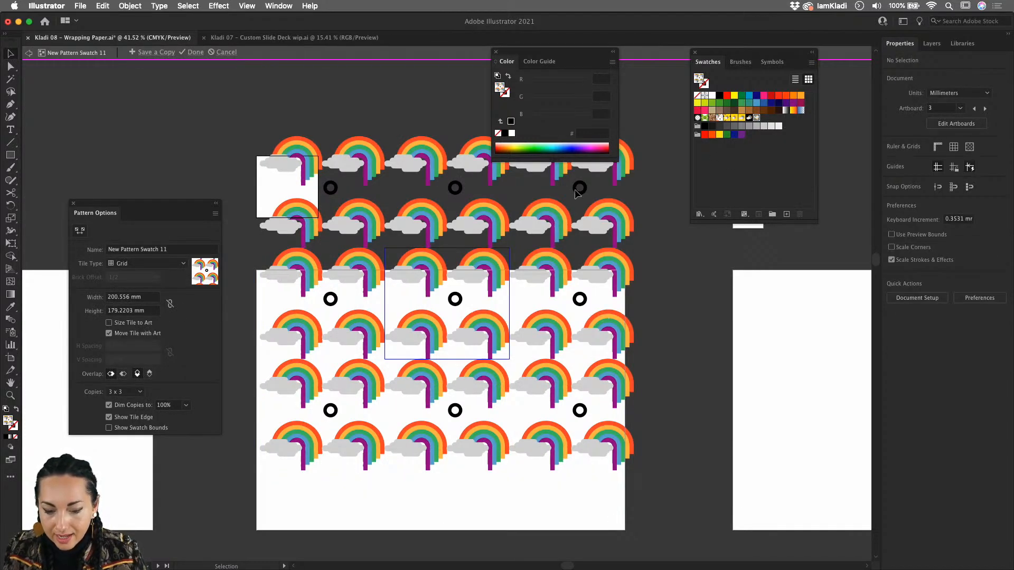
click(454, 304)
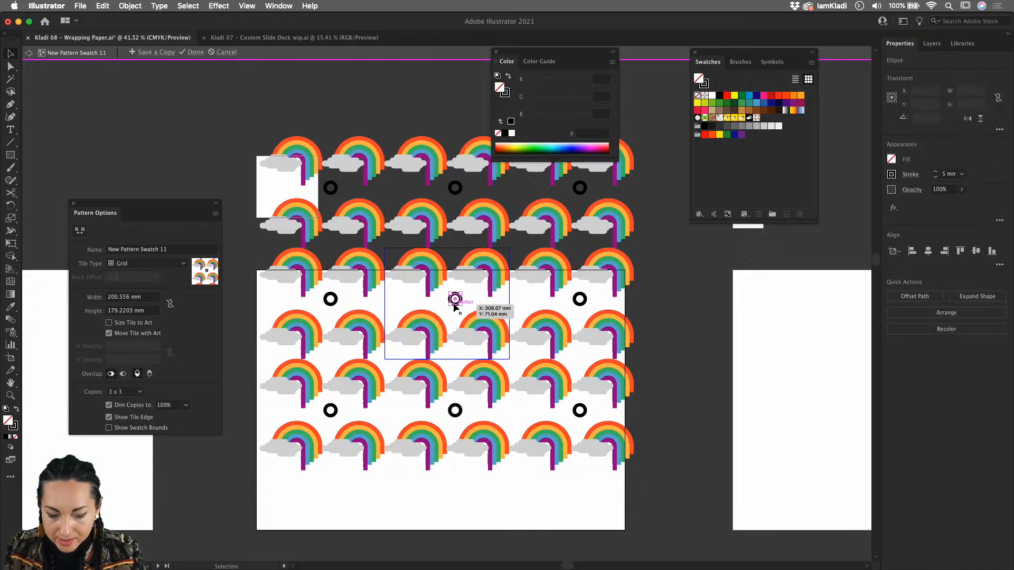
key(Delete)
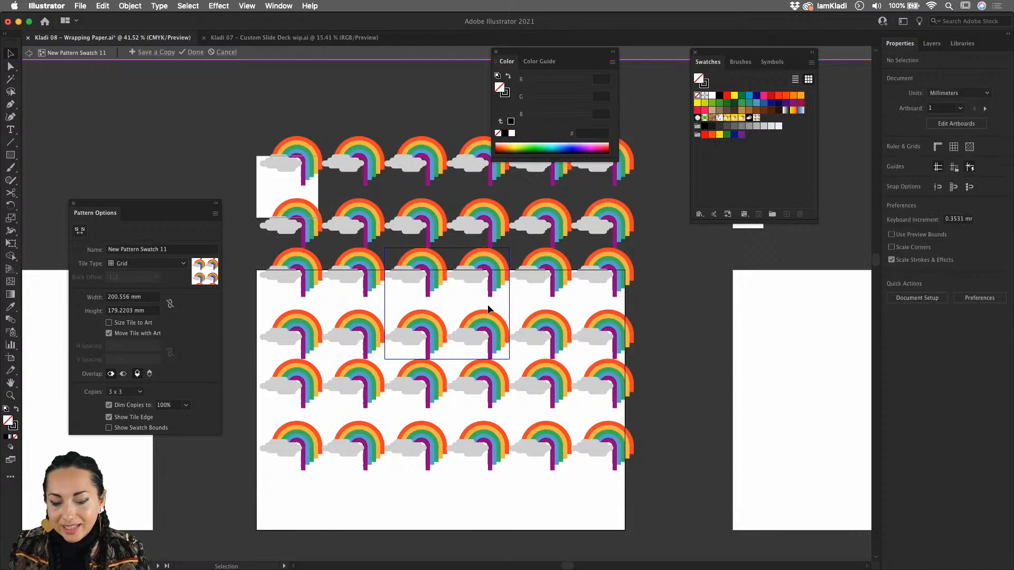
key(Escape)
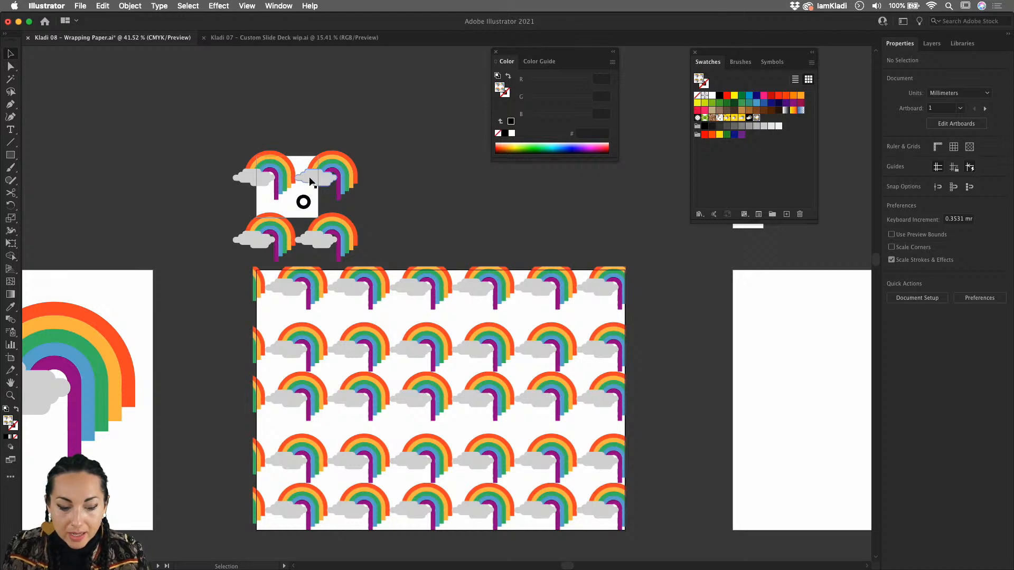
click(307, 205)
key(Delete)
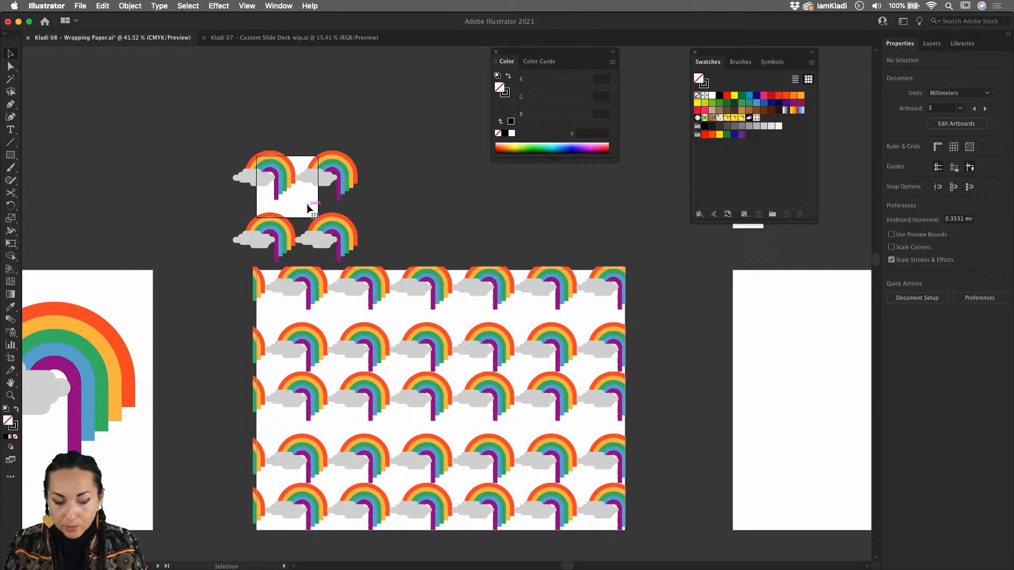
Try a black background rectangle about 620 × 439 mm behind the pattern-filled rectangle, and delete it.
key(m)
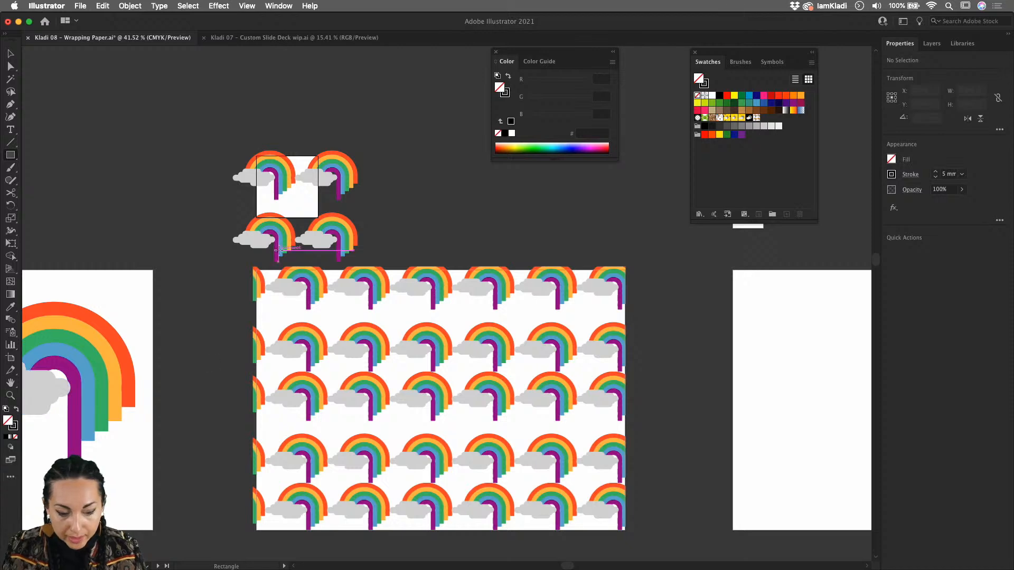
mouse_move(253, 264)
mouse_down()
mouse_move(654, 535)
mouse_move(638, 537)
mouse_up()
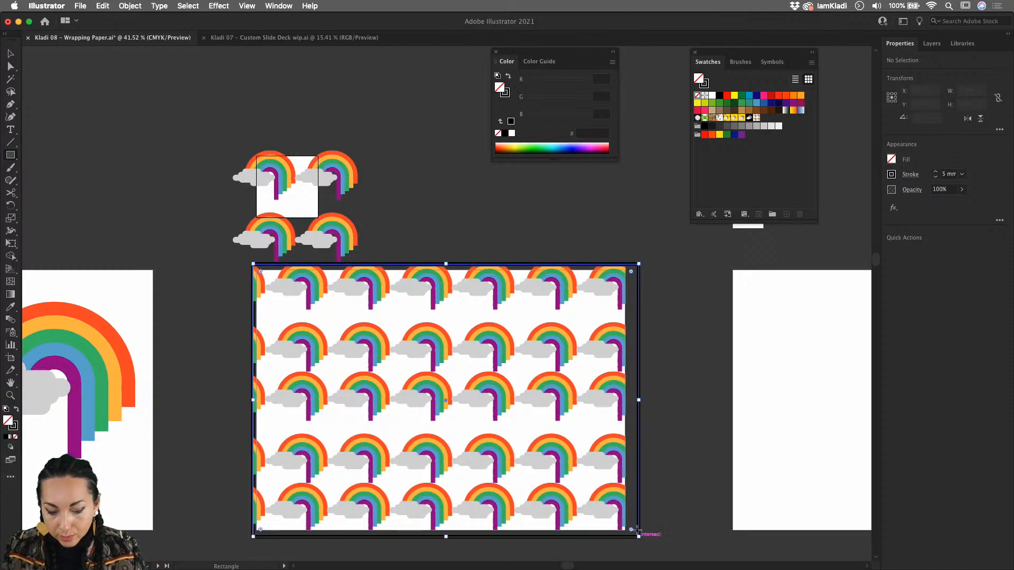
click(17, 409)
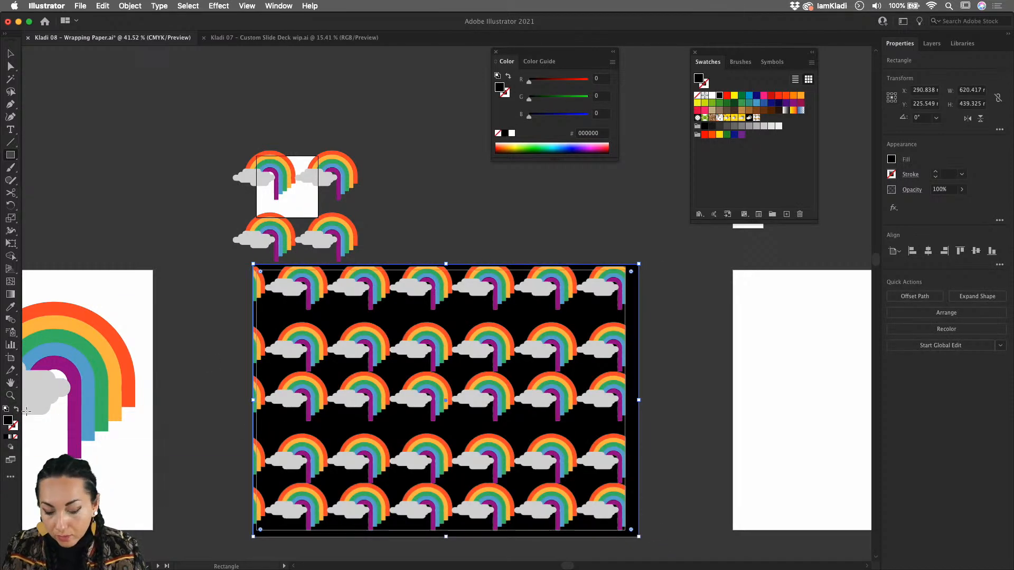
key(v)
key(Delete)
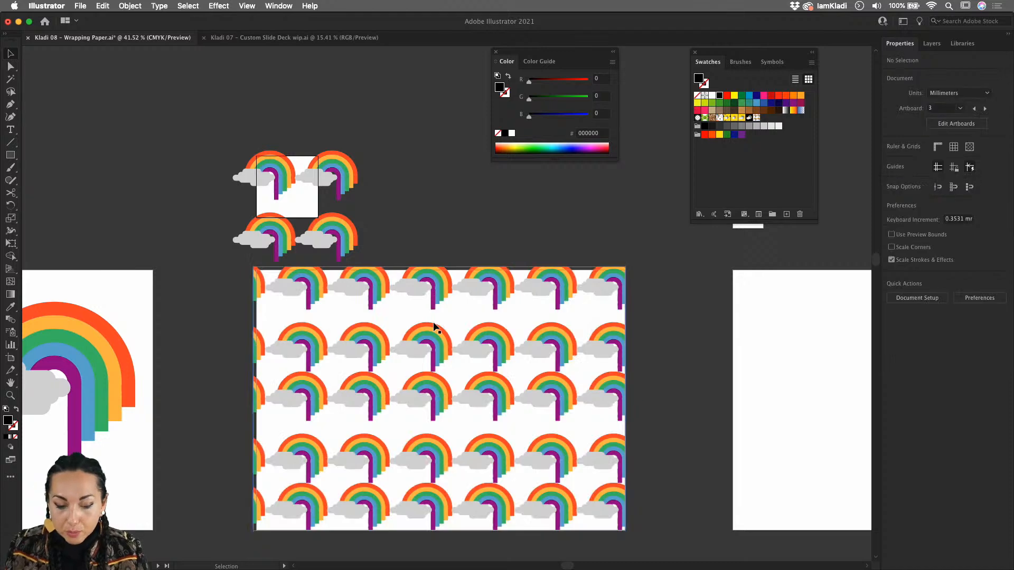
Fill the 100 mm square behind the rainbows with black.
scroll(236, 182, up, 3)
scroll(236, 181, up, 1)
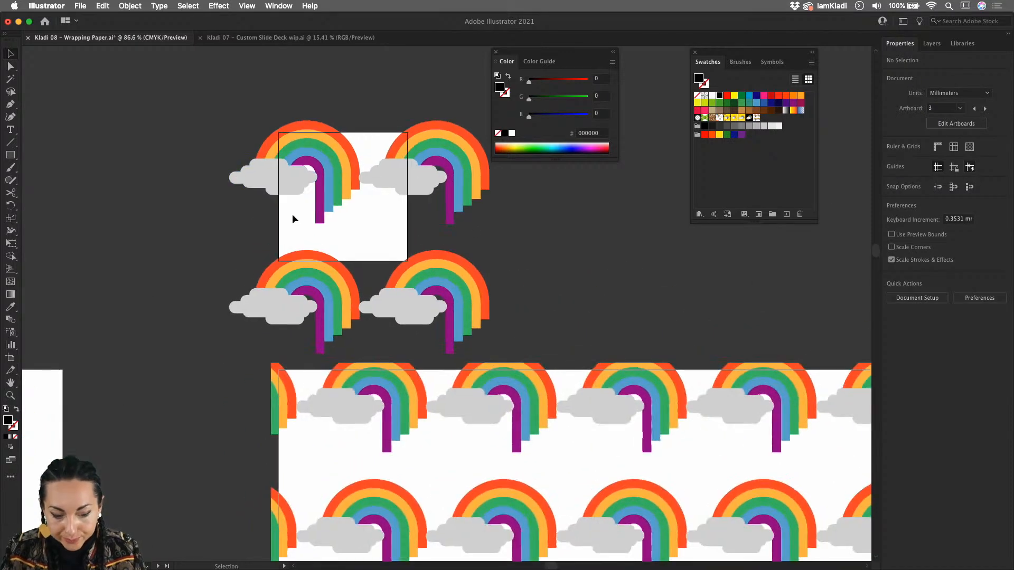
click(281, 224)
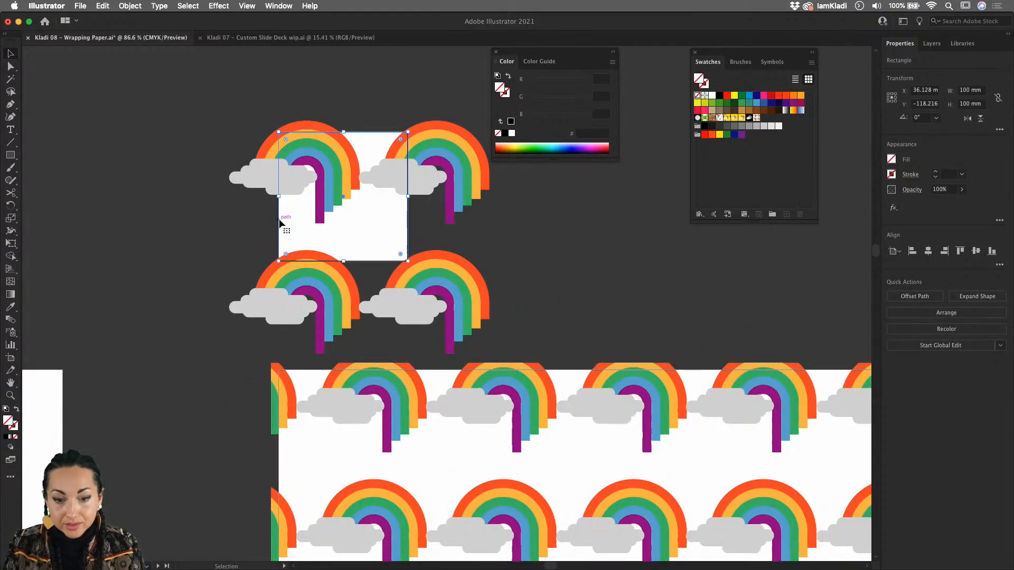
scroll(280, 224, up, 7)
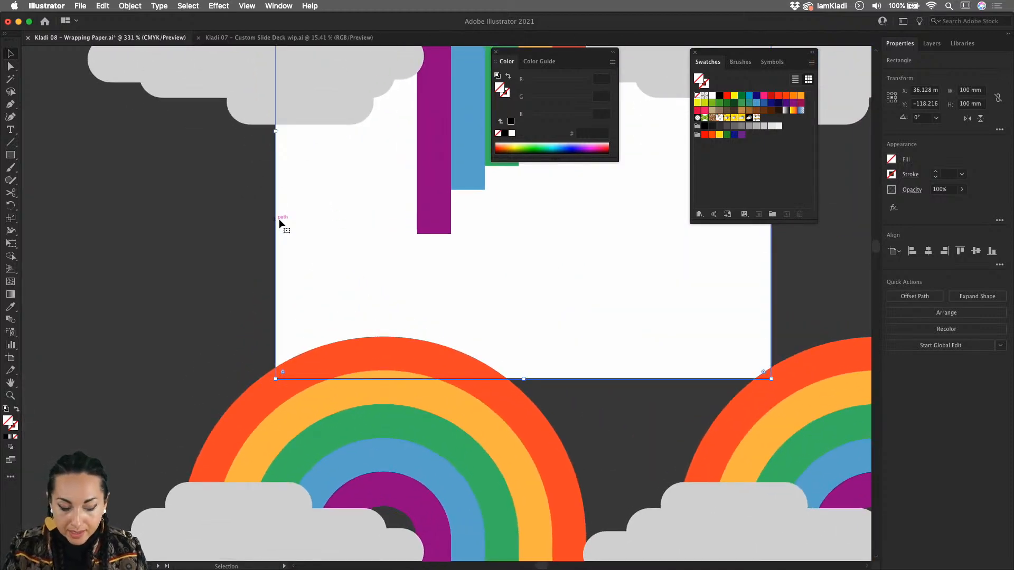
key(a)
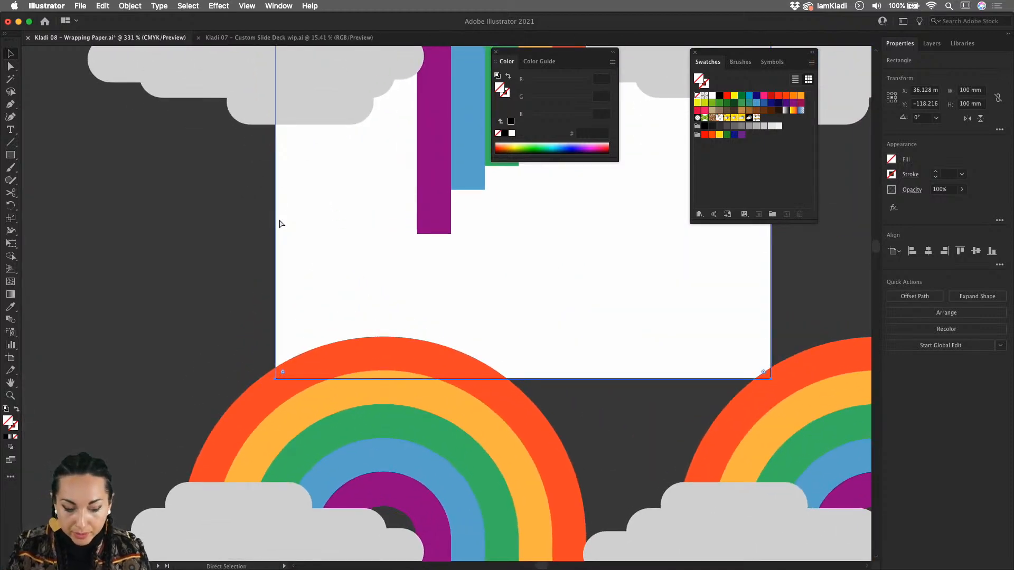
key(v)
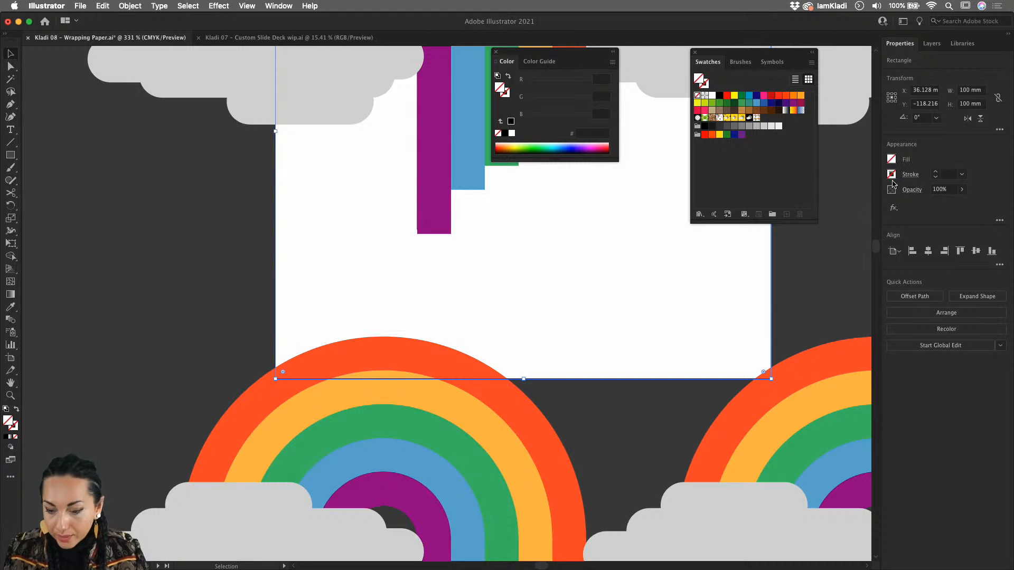
click(707, 126)
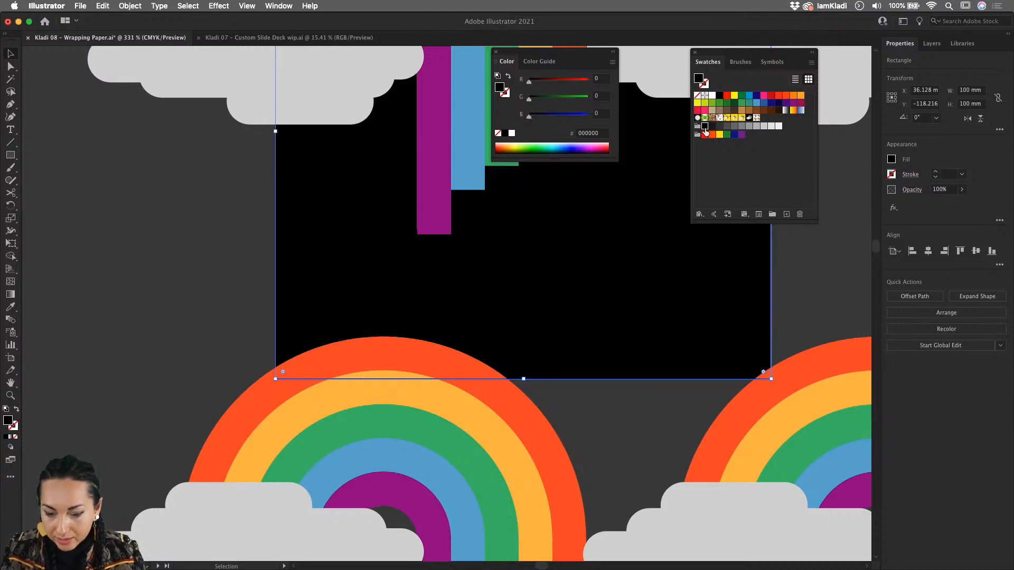
Place a copy of the black square in the same spot at the very back without fill or stroke, and check its stacking in the Doodles layer.
scroll(574, 298, down, 2)
scroll(575, 298, down, 5)
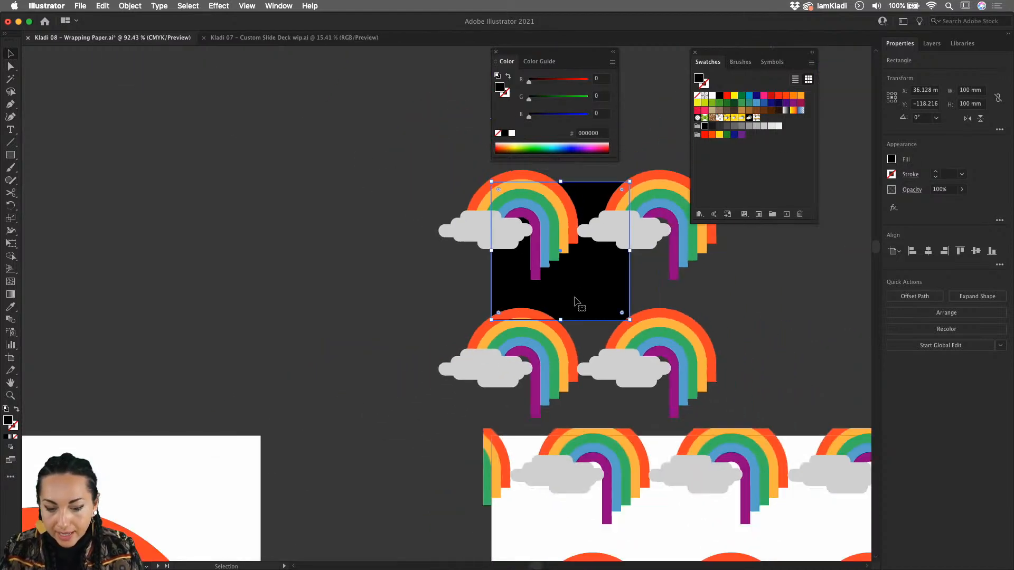
click(578, 312)
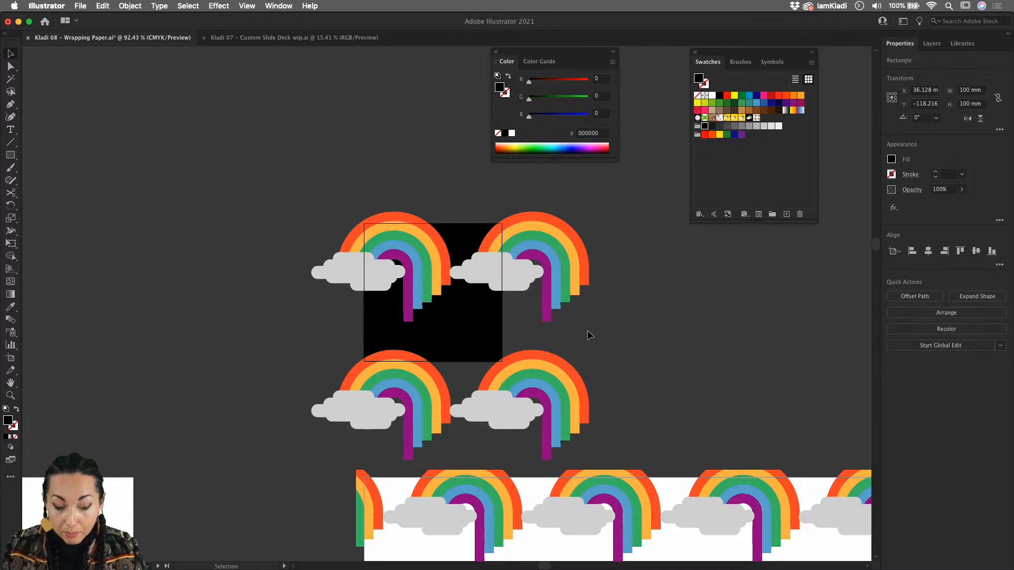
key(super+z)
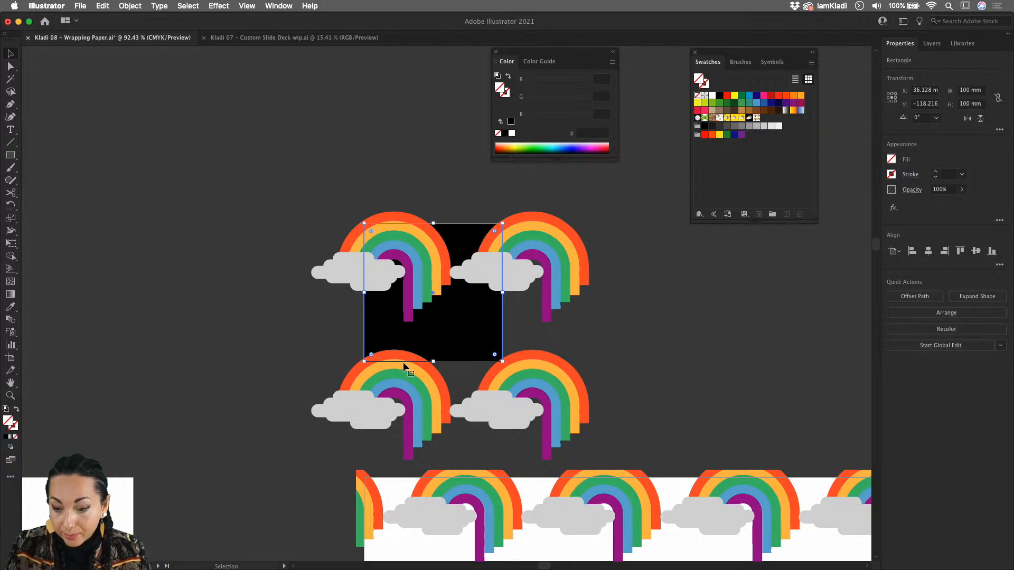
click(932, 44)
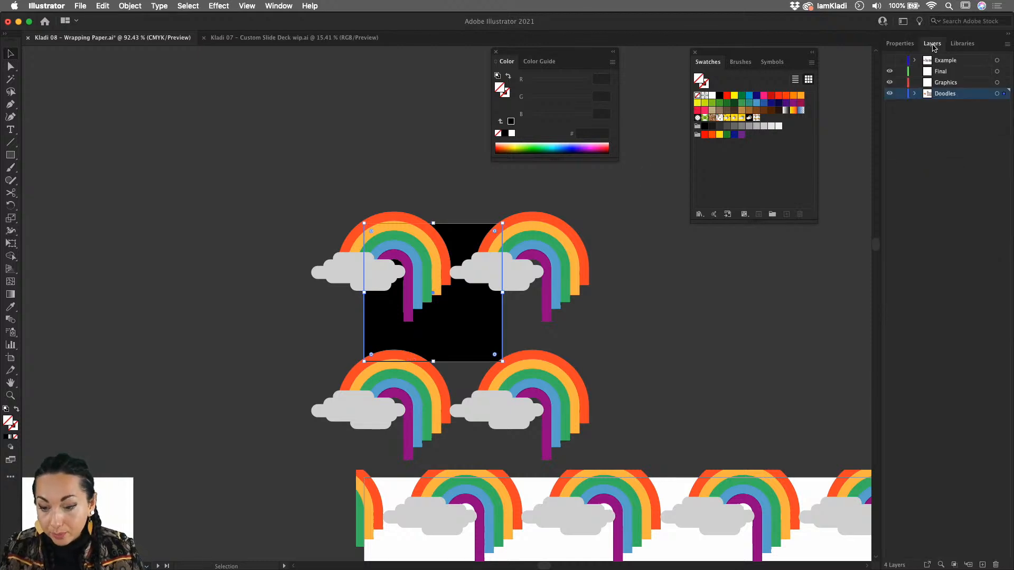
click(914, 94)
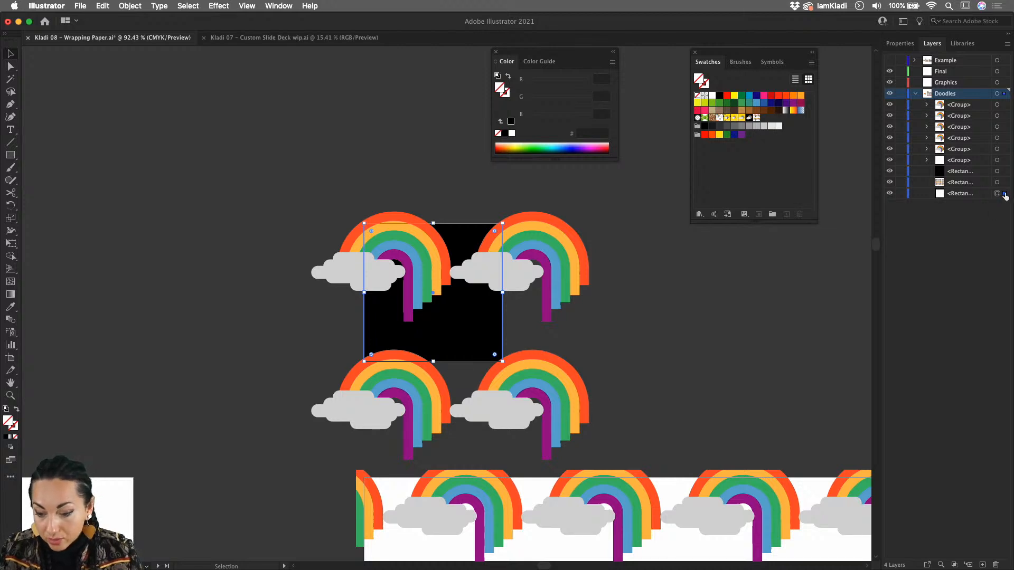
Save the four rainbows with their black and unfilled squares as a pattern swatch, and fill the large rectangle with it.
drag(295, 210, 588, 391)
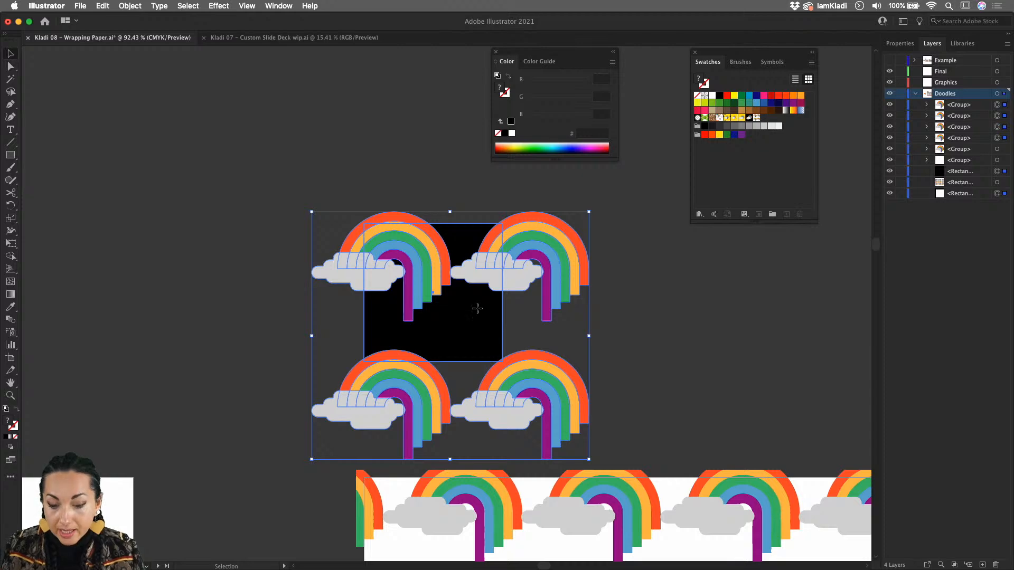
drag(475, 306, 746, 154)
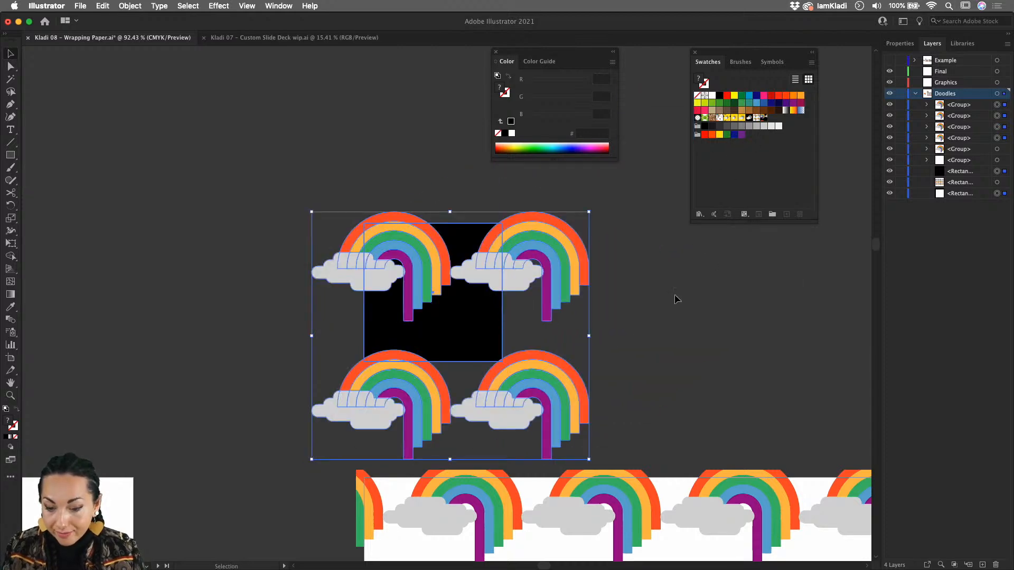
alt+scroll(674, 294, down, 5)
click(699, 434)
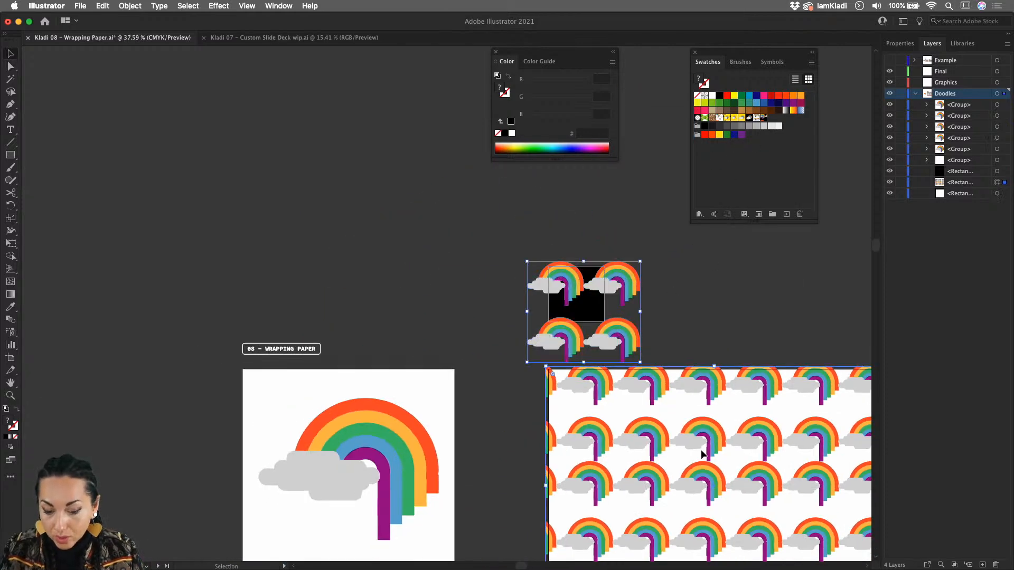
click(764, 117)
scroll(711, 346, right, 5)
alt+scroll(710, 347, down, 3)
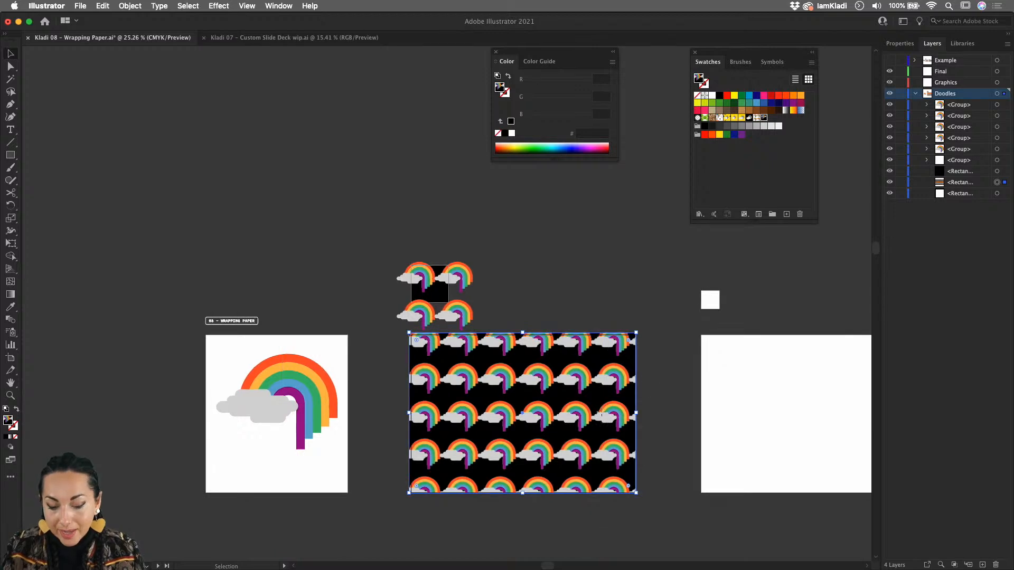
Enlarge the pattern-filled rectangle together with its pattern to about 769 × 545 mm, with the Transform settings shown.
drag(635, 493, 728, 508)
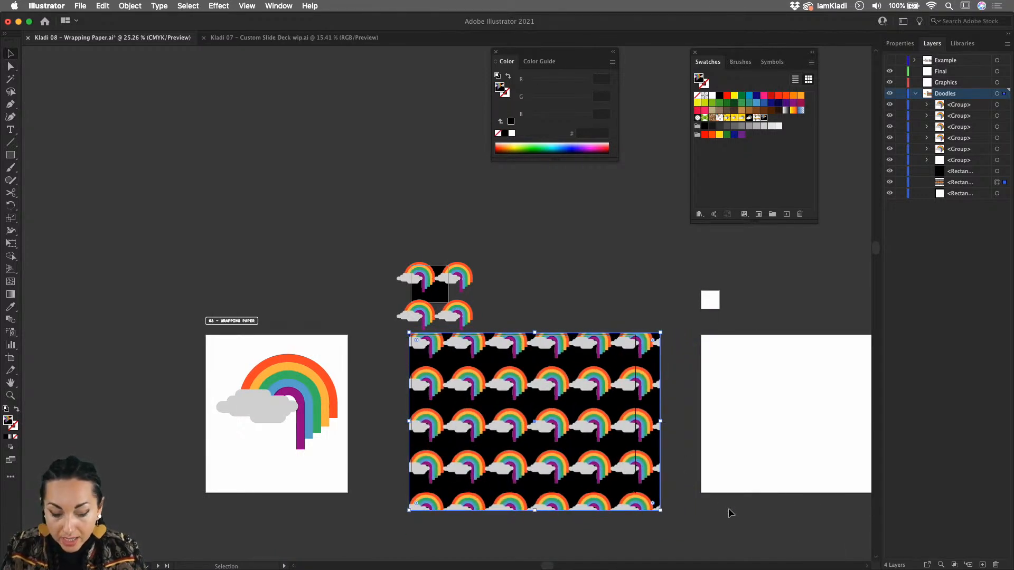
scroll(727, 507, down, 2)
scroll(728, 508, right, 3)
drag(604, 477, 619, 500)
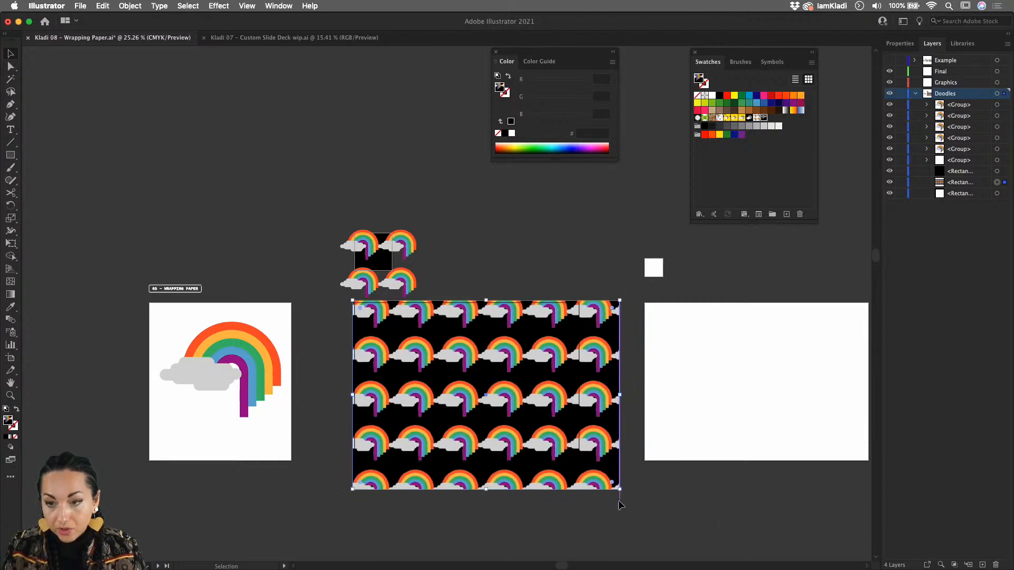
click(278, 6)
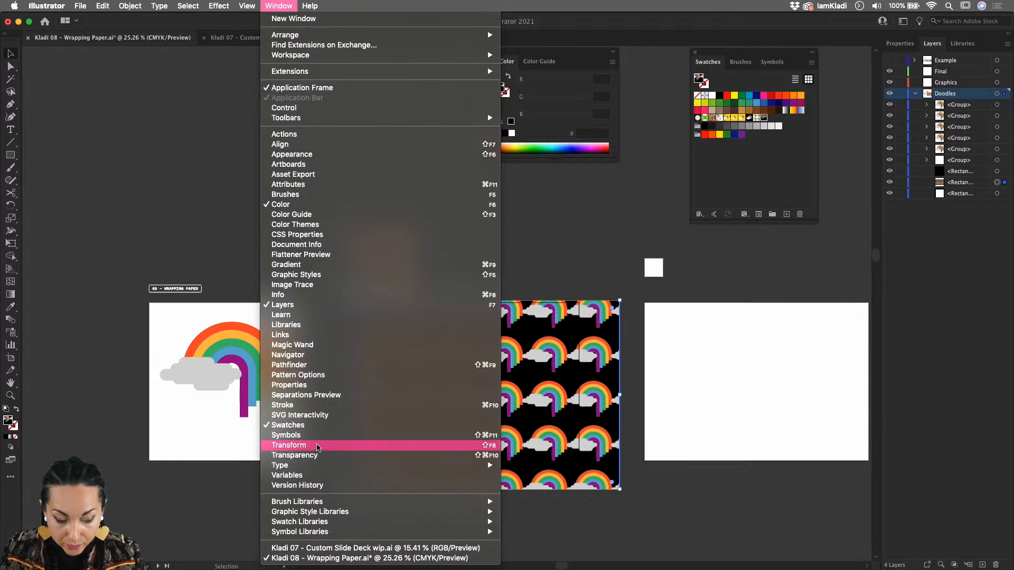
click(318, 448)
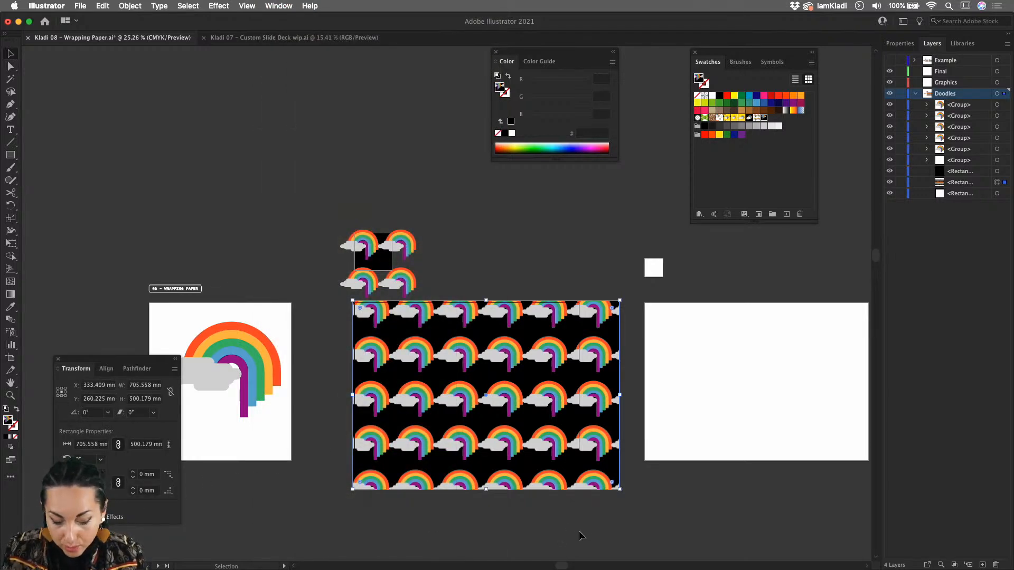
drag(619, 489, 643, 506)
Set transformations to Transform Object Only, and resize the patterned rectangle to about 609 × 425 mm.
click(175, 370)
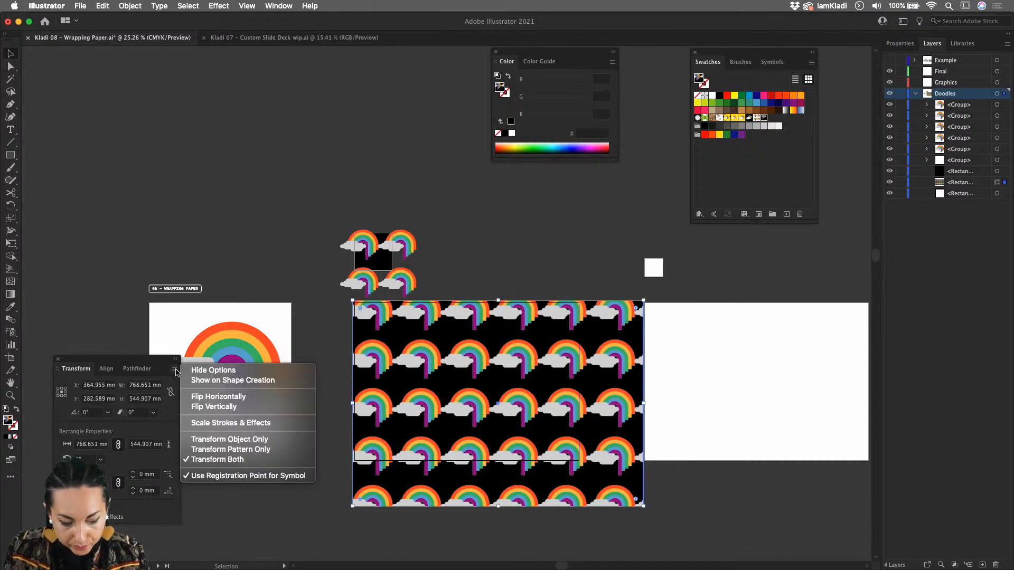
click(216, 440)
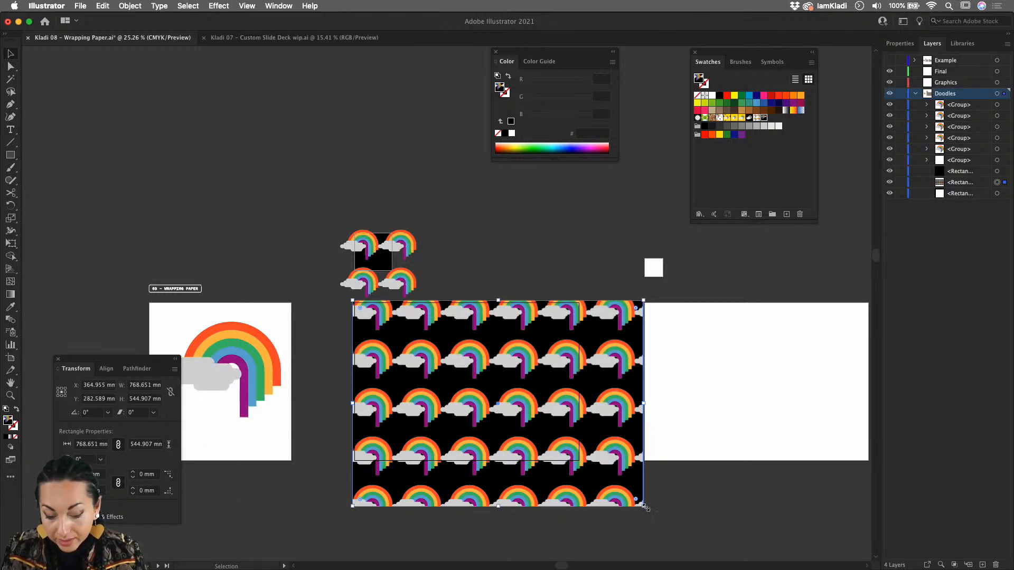
drag(645, 508, 813, 569)
drag(716, 527, 608, 404)
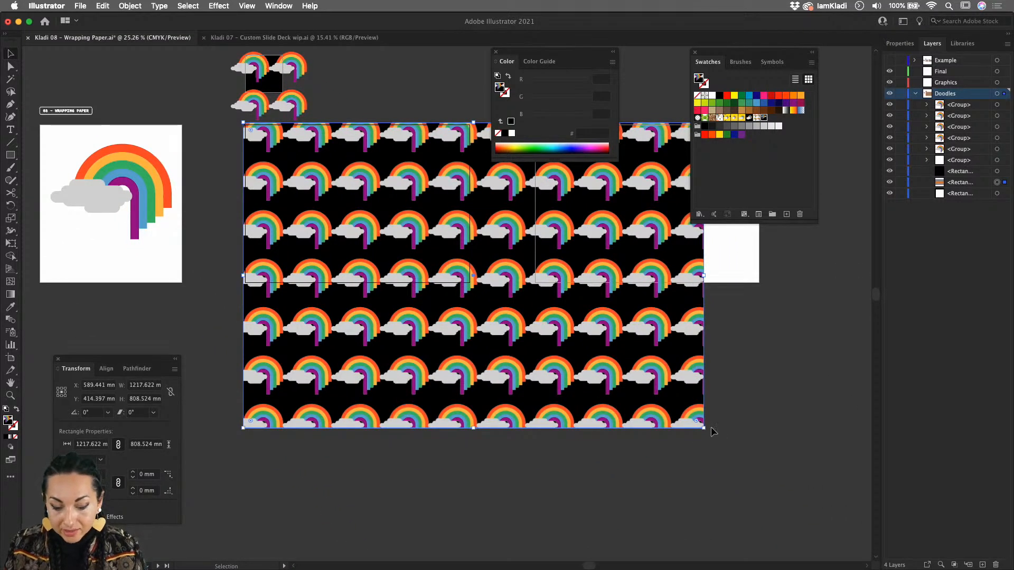
drag(703, 428, 624, 481)
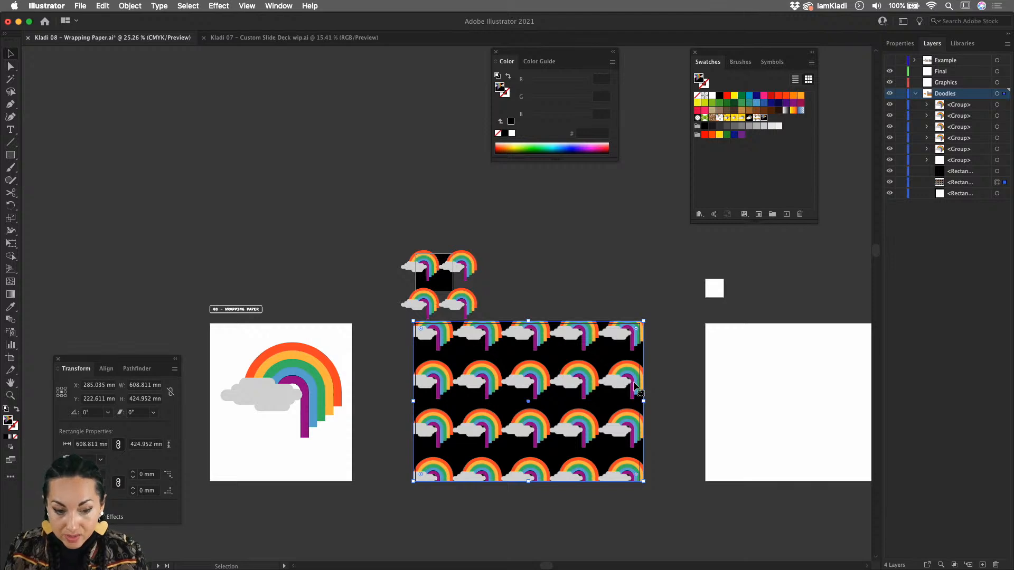
click(80, 5)
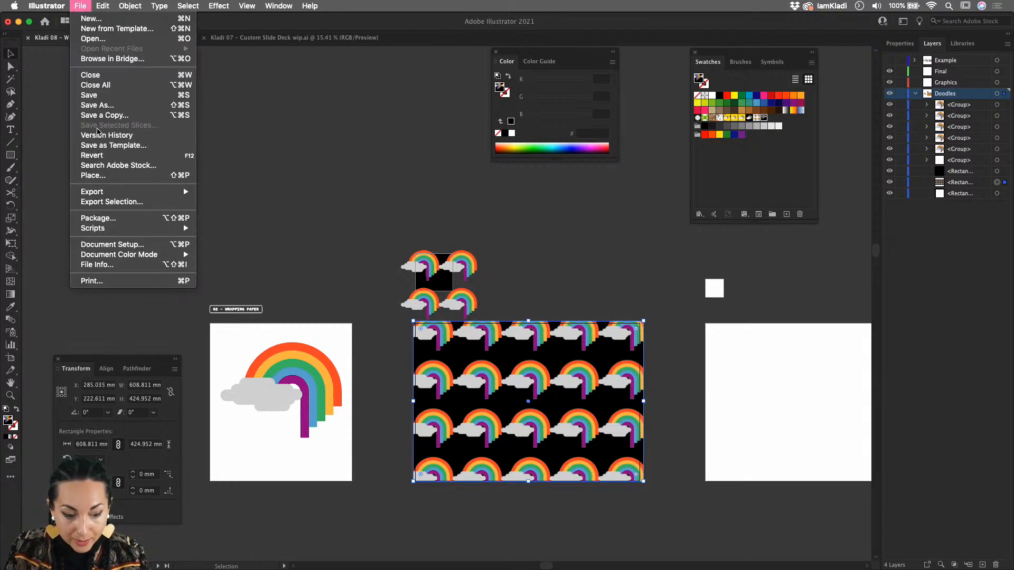
mouse_move(117, 194)
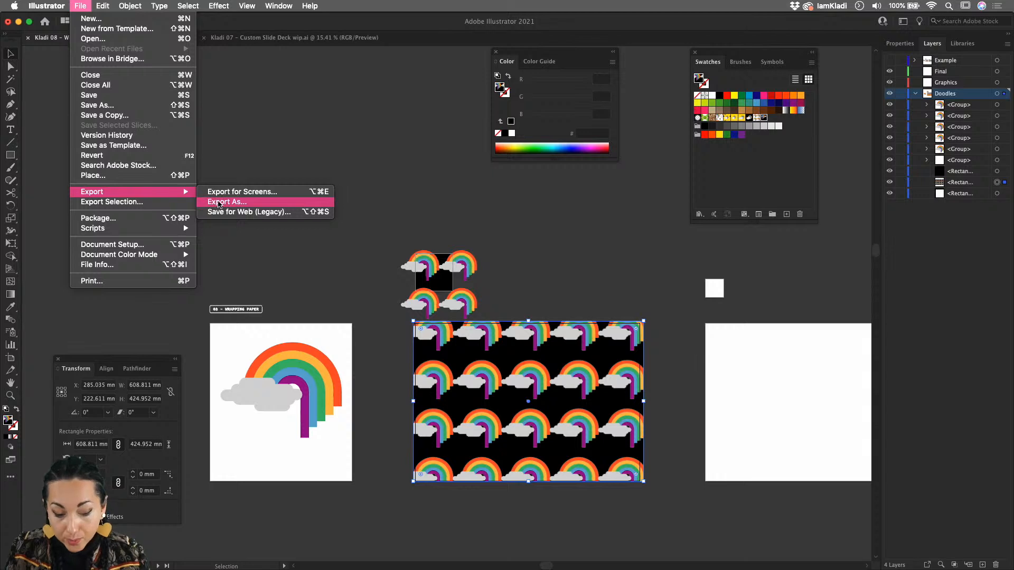
click(219, 204)
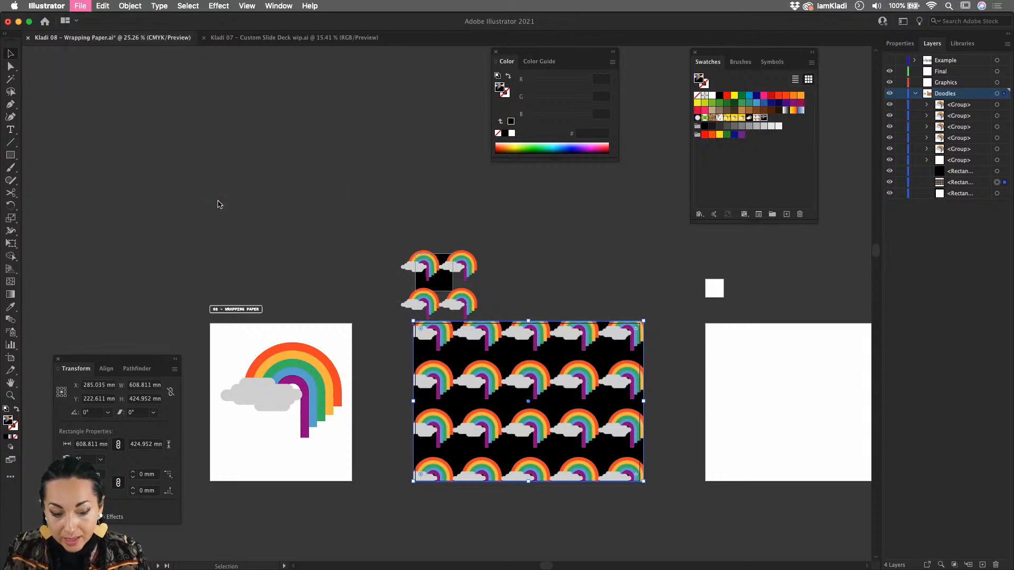
click(480, 293)
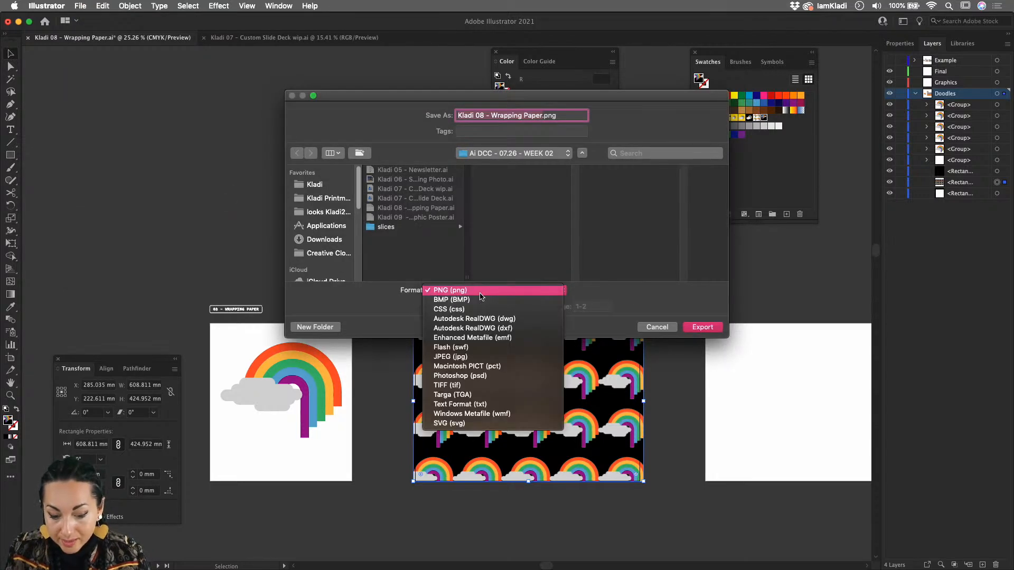
click(449, 292)
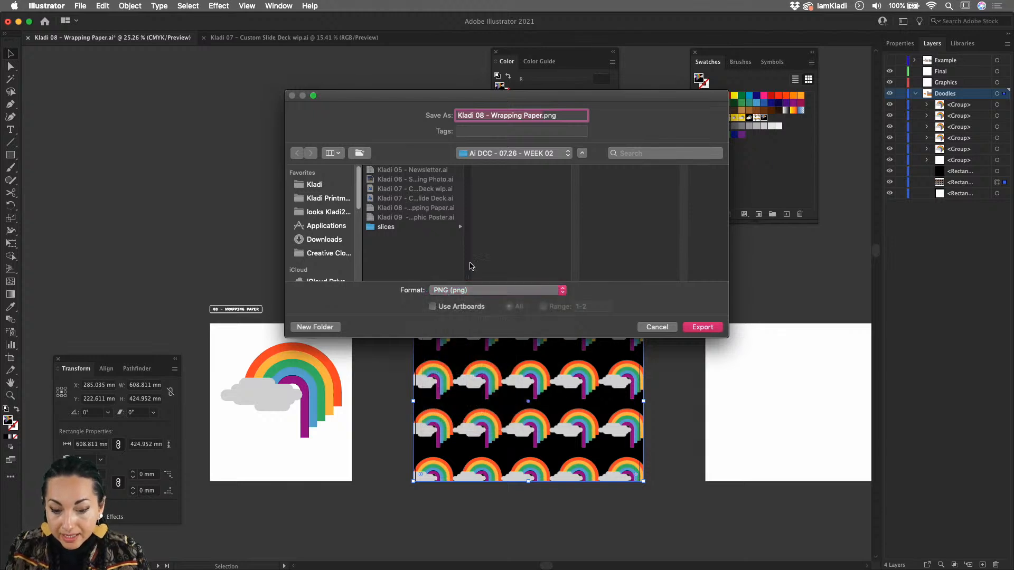
click(698, 329)
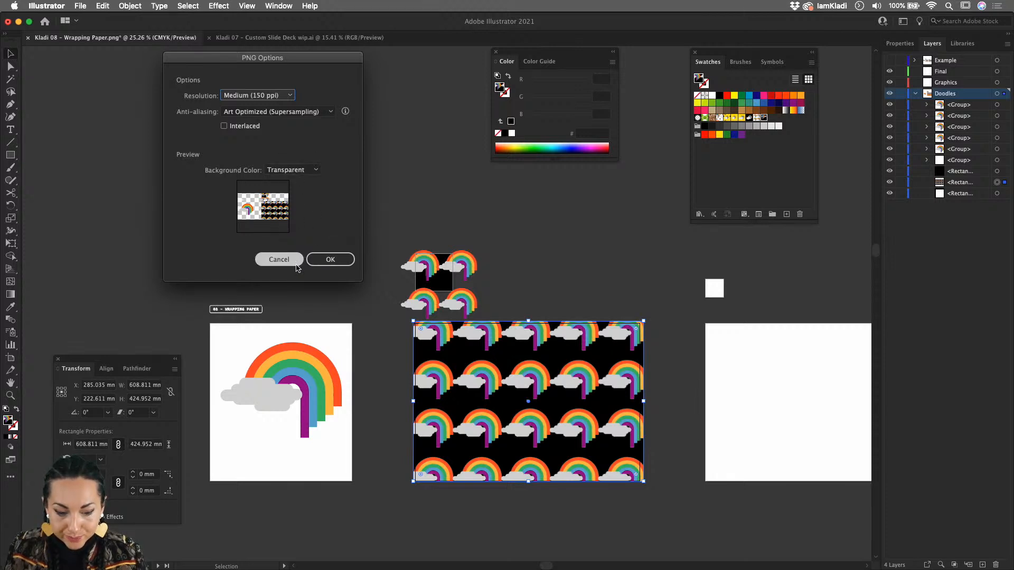
click(279, 259)
click(81, 6)
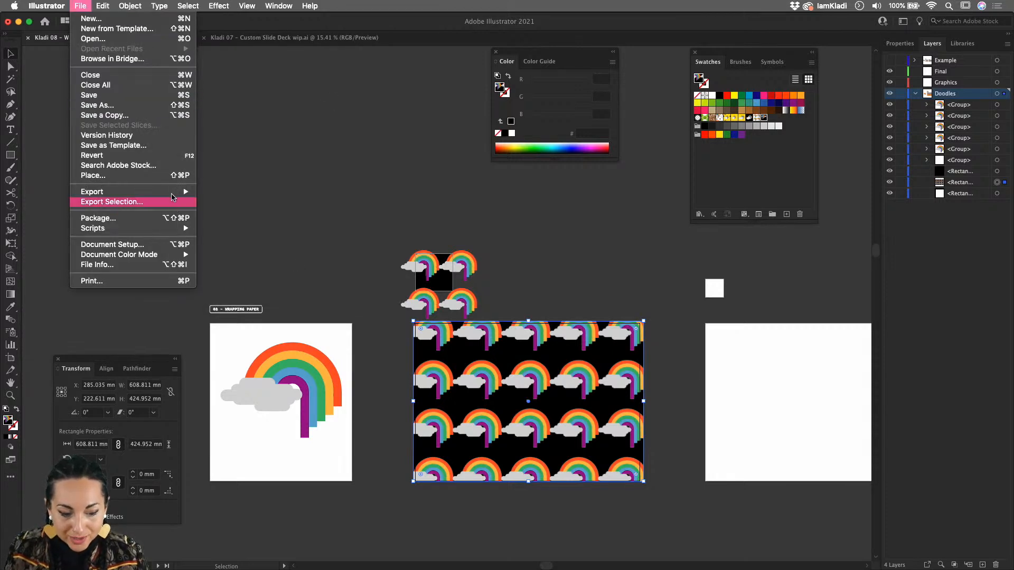
mouse_move(172, 192)
click(247, 203)
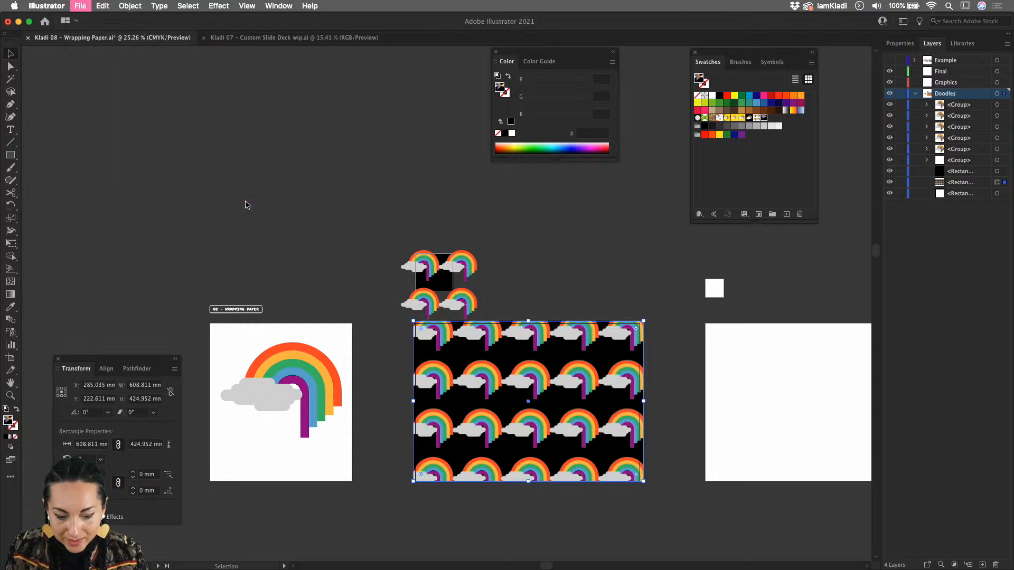
click(433, 306)
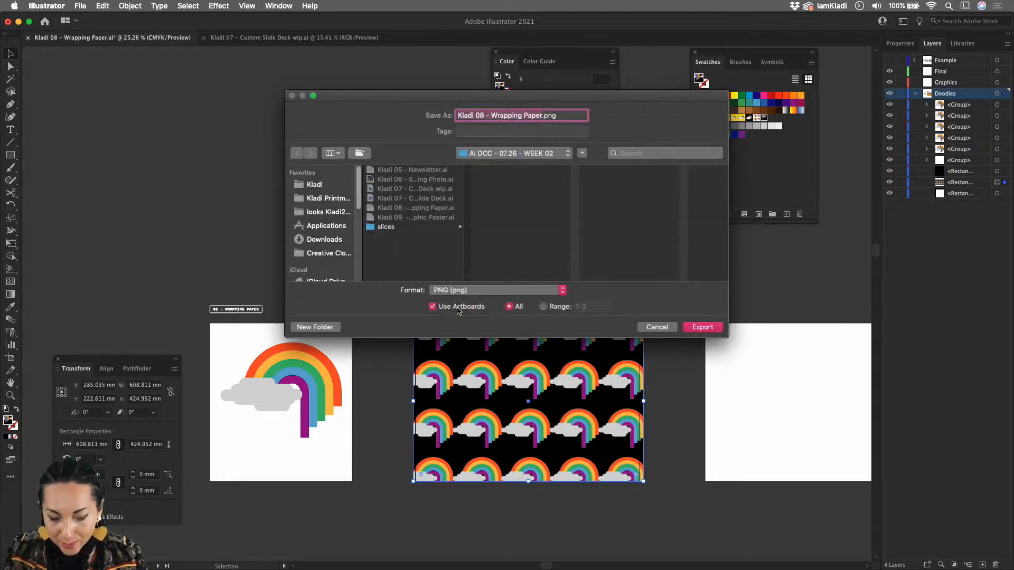
click(543, 306)
click(582, 308)
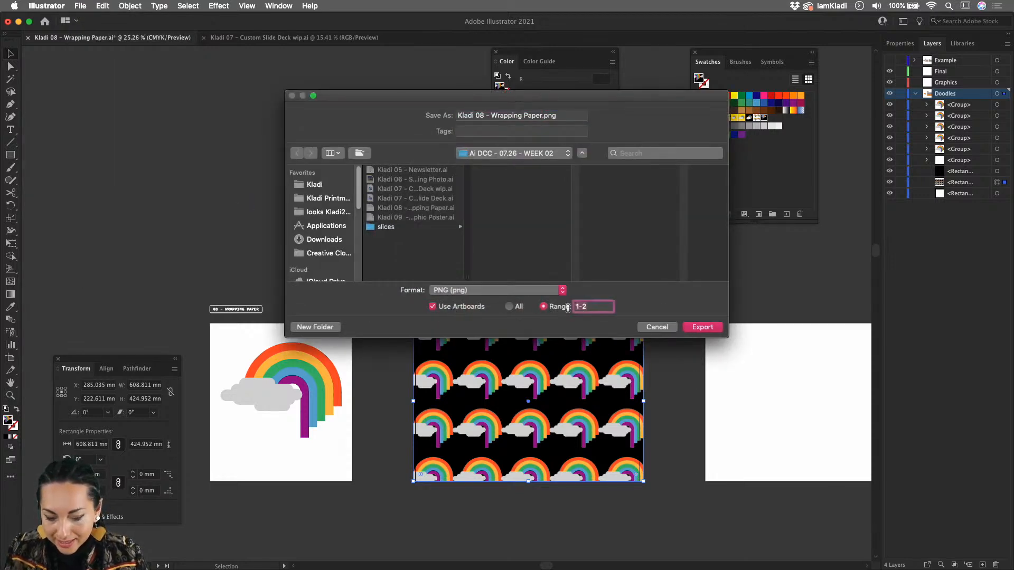
click(667, 327)
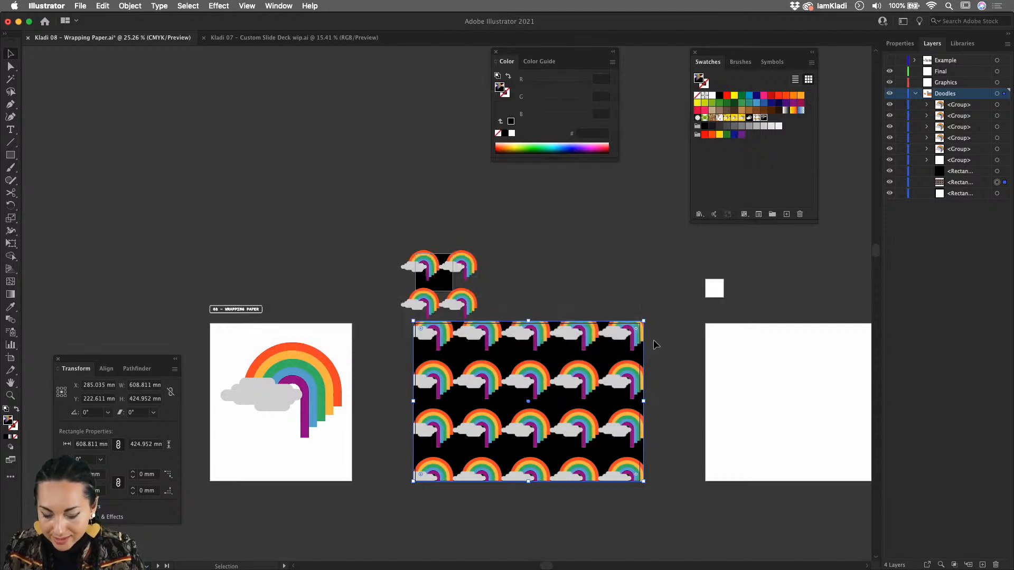
key(Return)
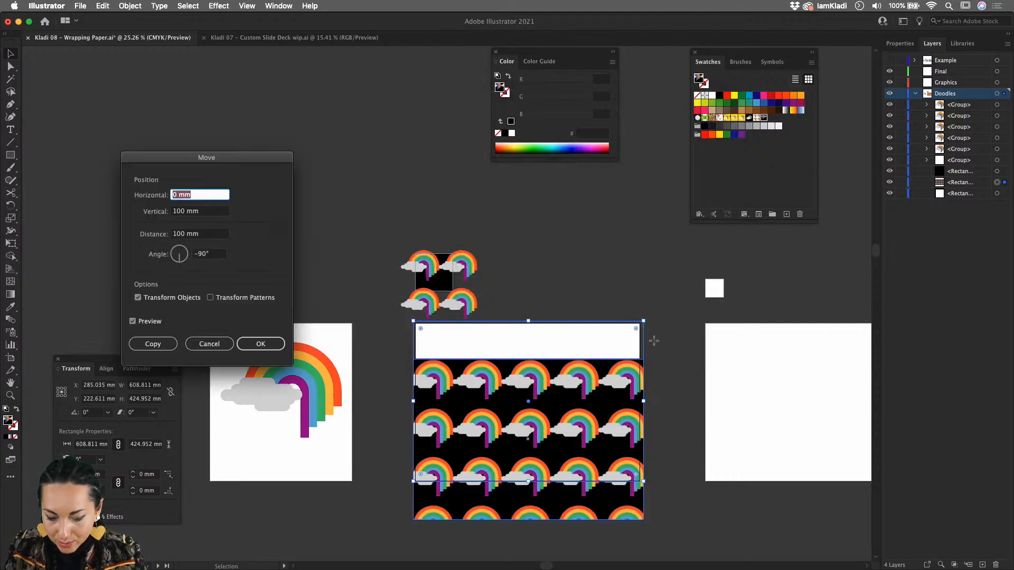
click(261, 344)
Check the artboard numbers and set up a PNG export of the document to the Desktop folder.
click(11, 357)
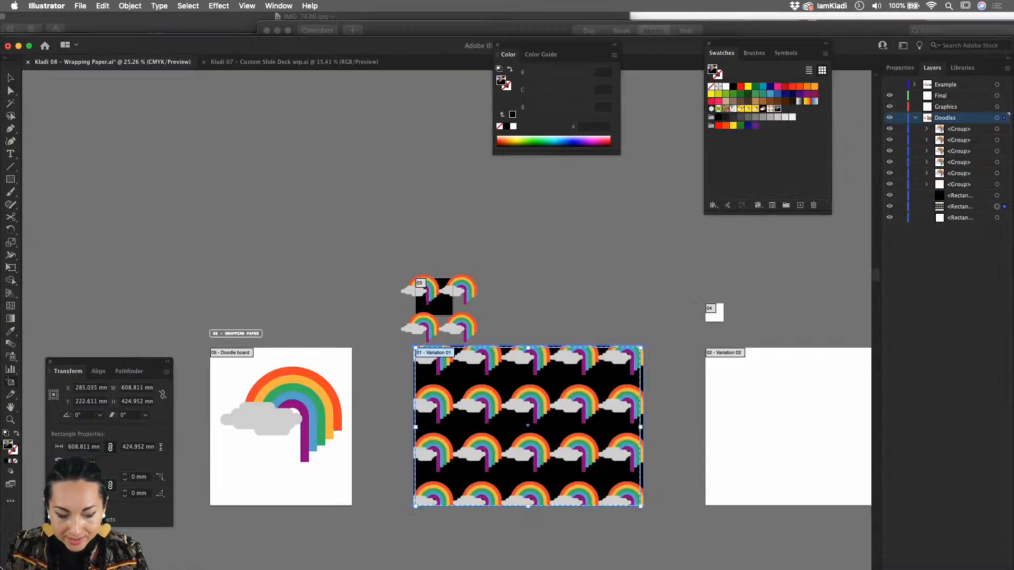
click(80, 5)
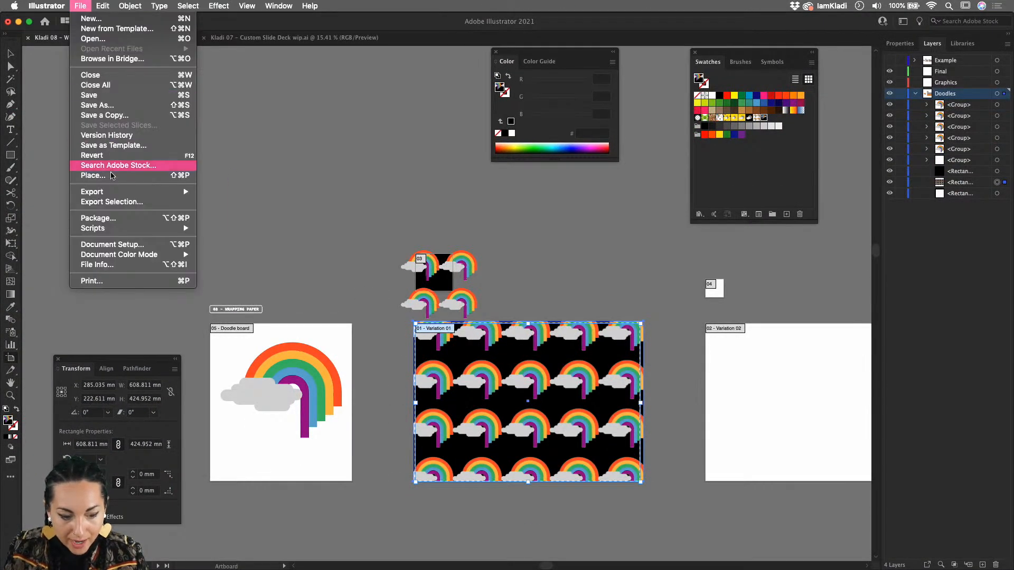
mouse_move(114, 194)
click(240, 204)
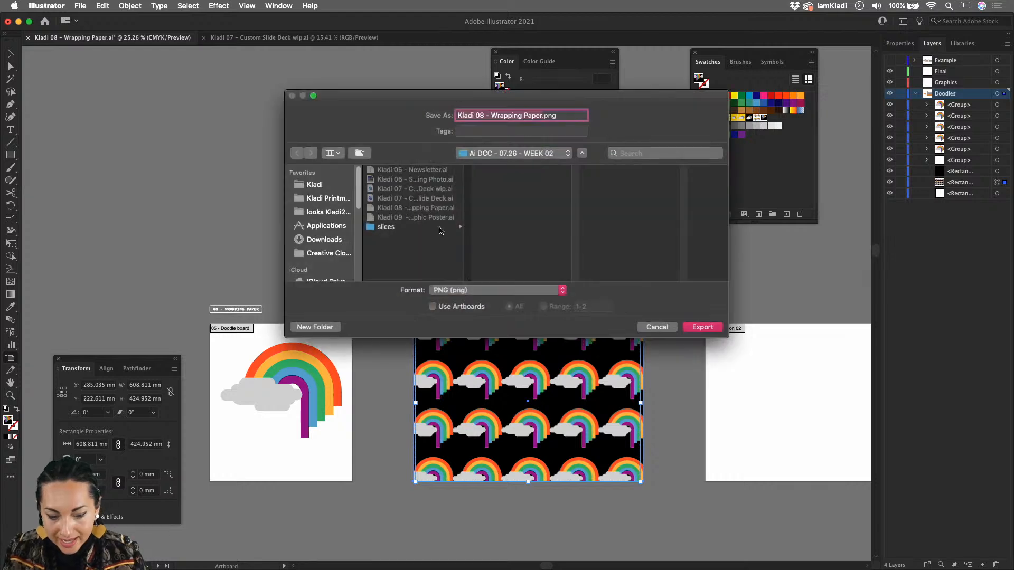
scroll(319, 241, down, 6)
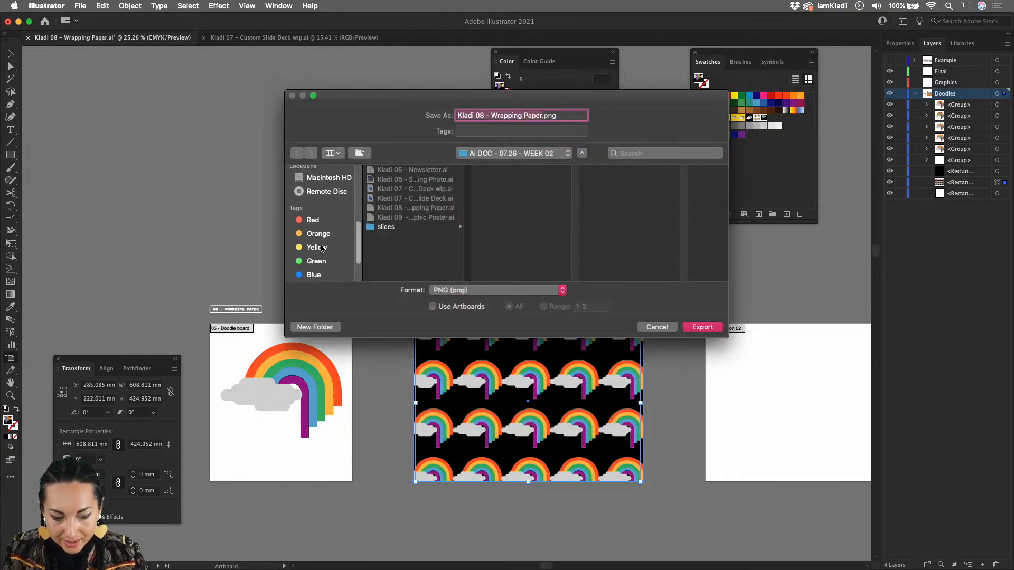
scroll(320, 246, up, 5)
scroll(319, 249, down, 1)
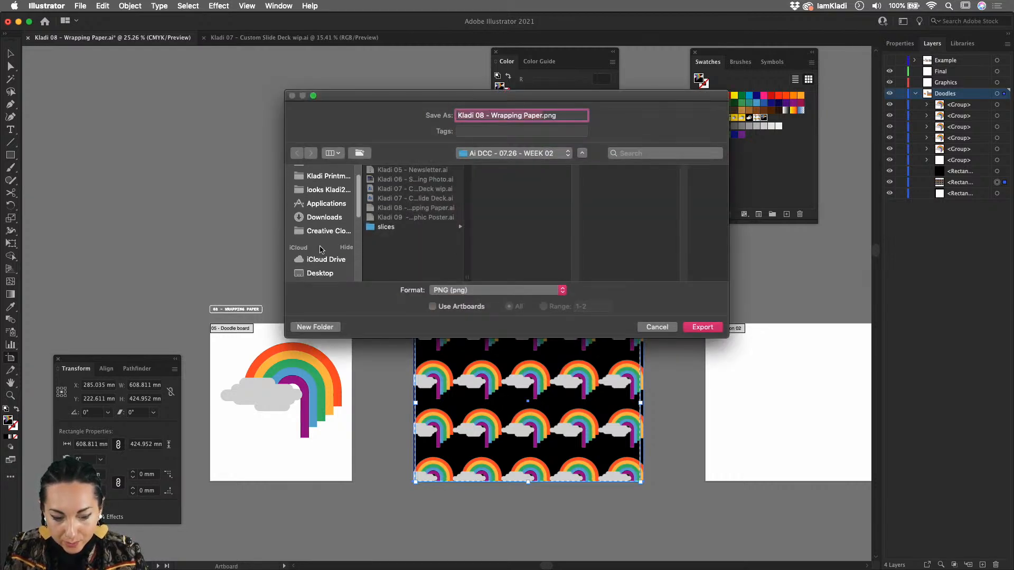
click(327, 273)
Restrict the export to an artboard range and export the PNG at Medium (150 ppi) with a transparent background.
click(461, 306)
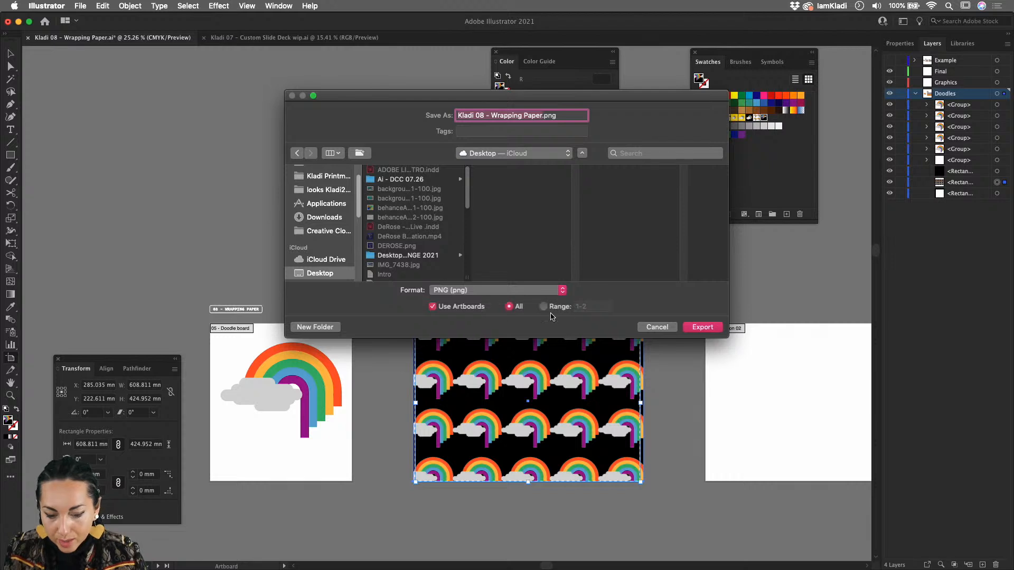
click(543, 306)
click(581, 307)
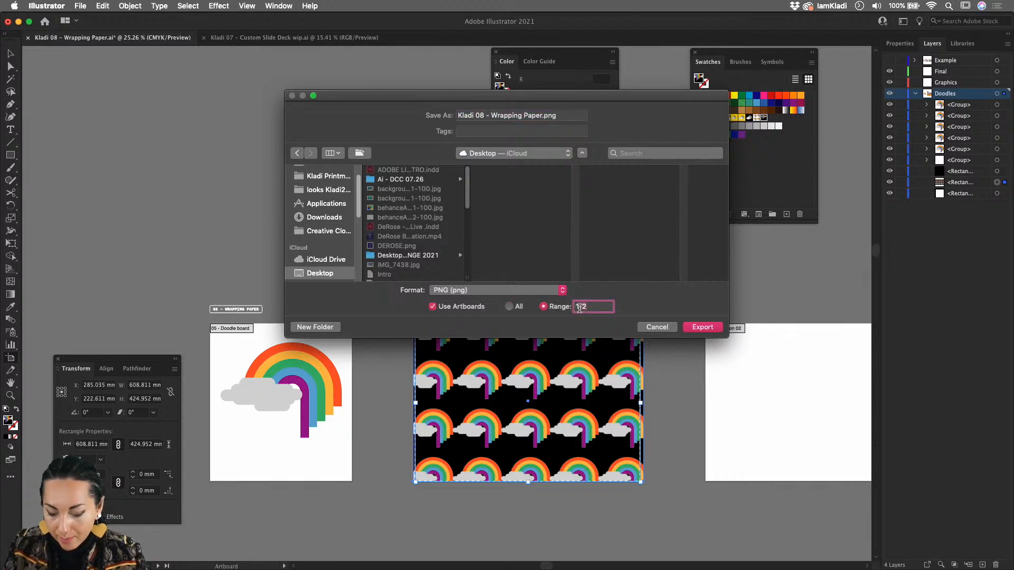
click(704, 328)
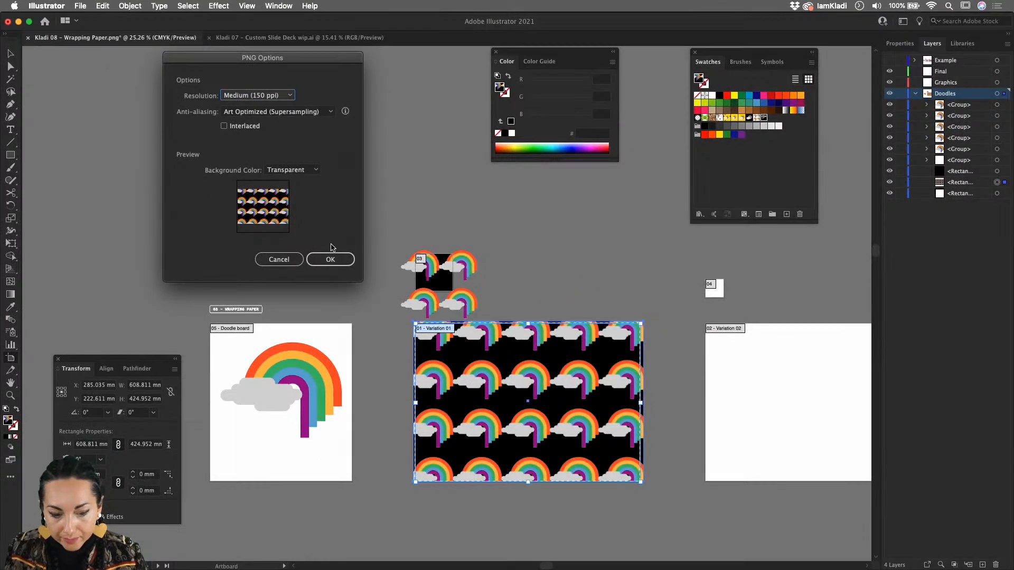
click(257, 95)
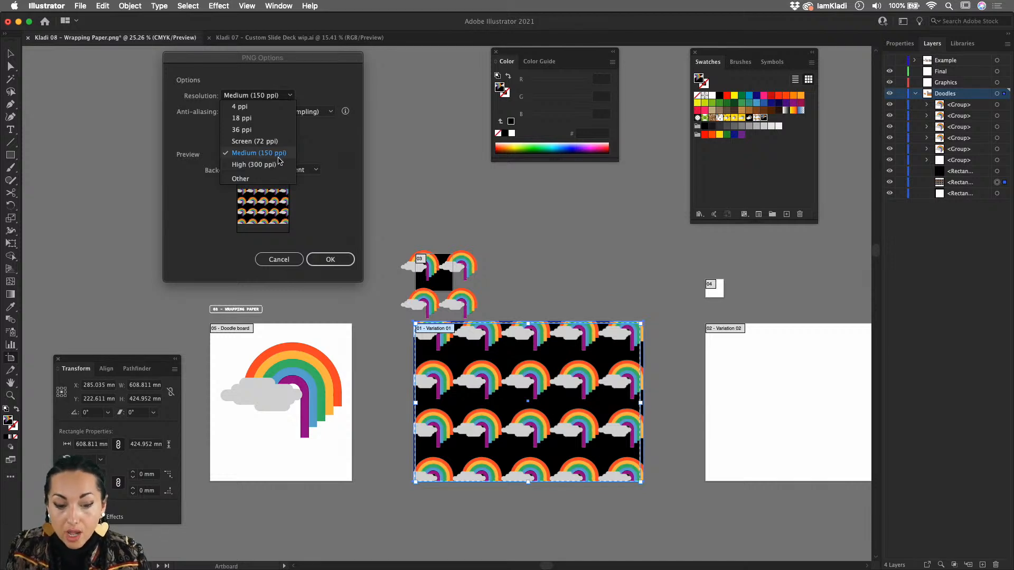
click(330, 259)
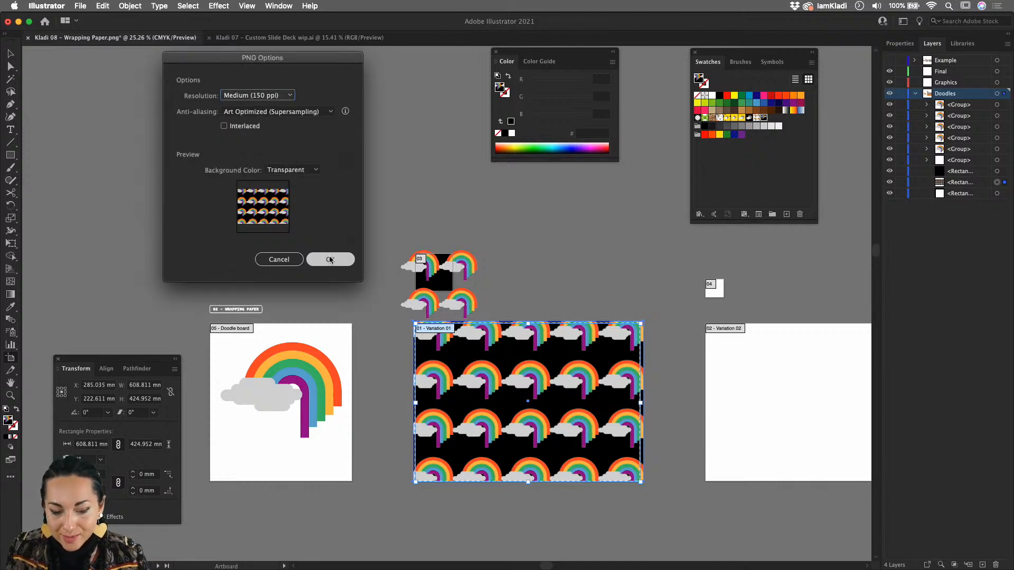
click(330, 259)
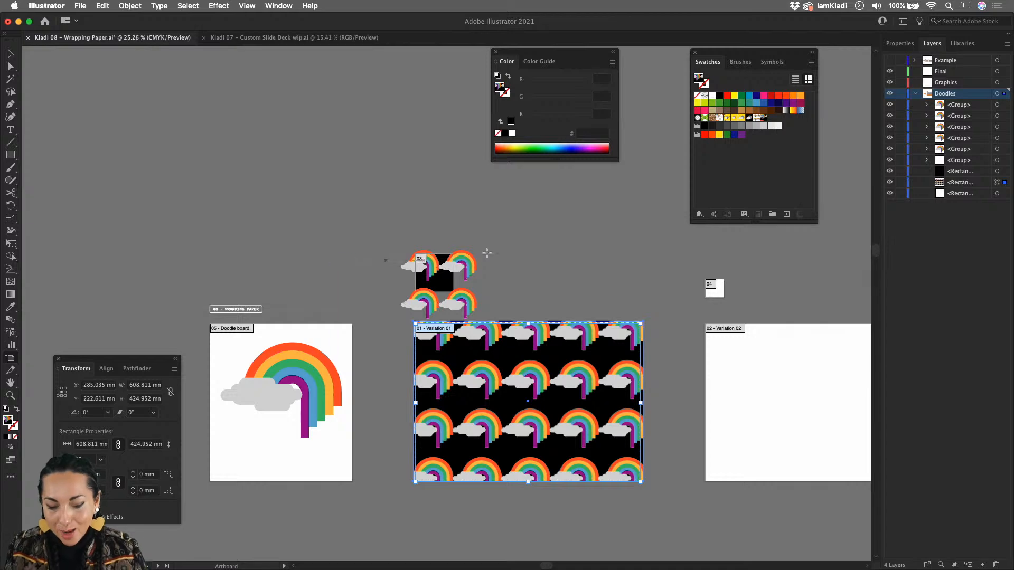
Switch to Discord and upload the exported Wrapping Paper_Variation 01 PNG from the Desktop folder to the challenge channel, without a comment.
mouse_move(400, 555)
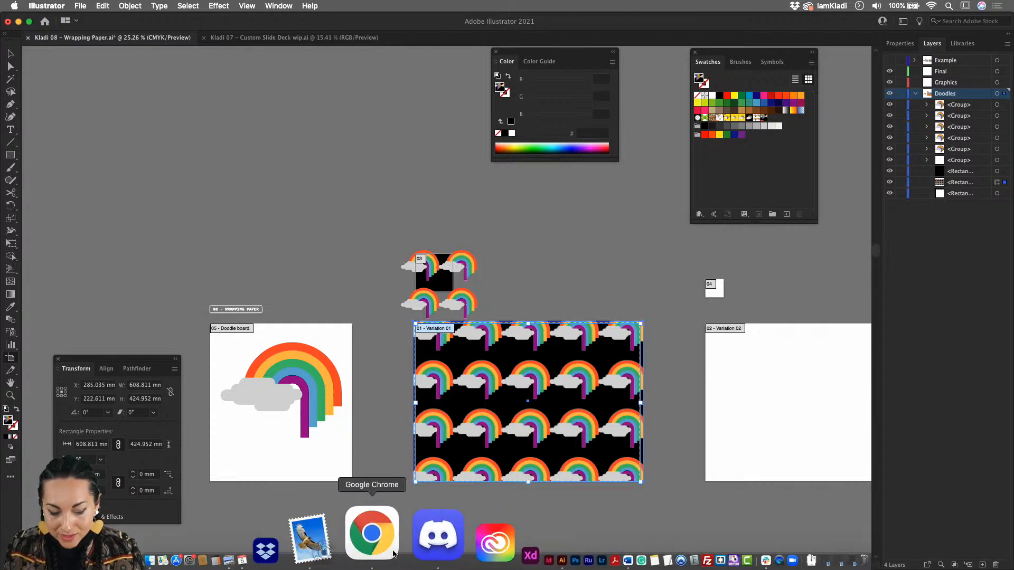
click(410, 539)
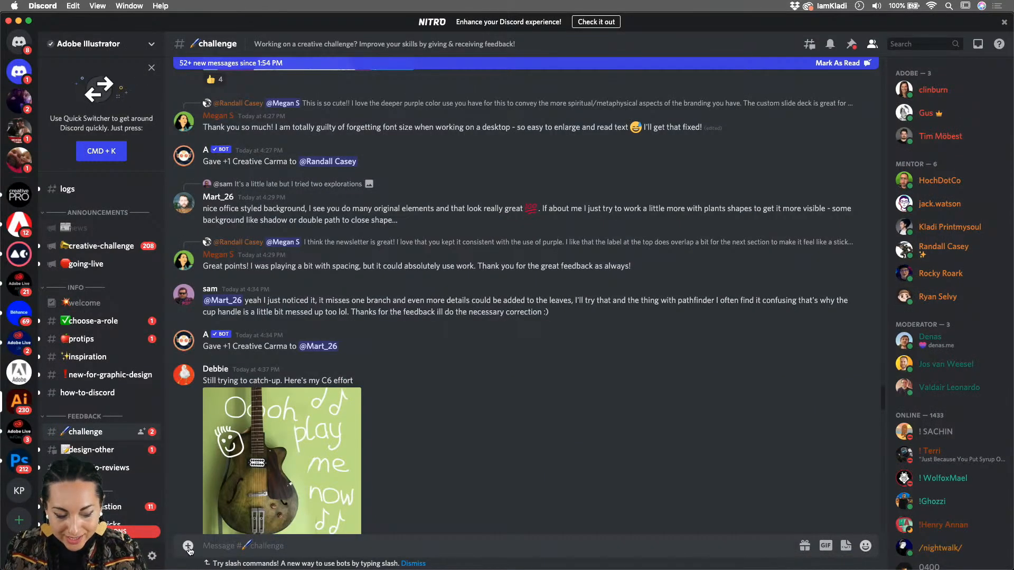
click(188, 547)
click(209, 491)
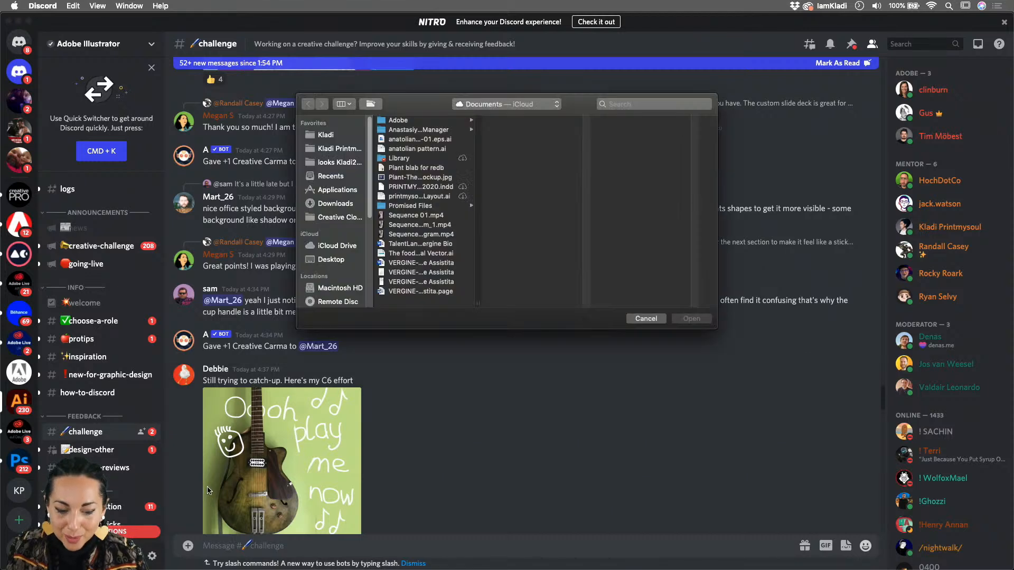
click(348, 260)
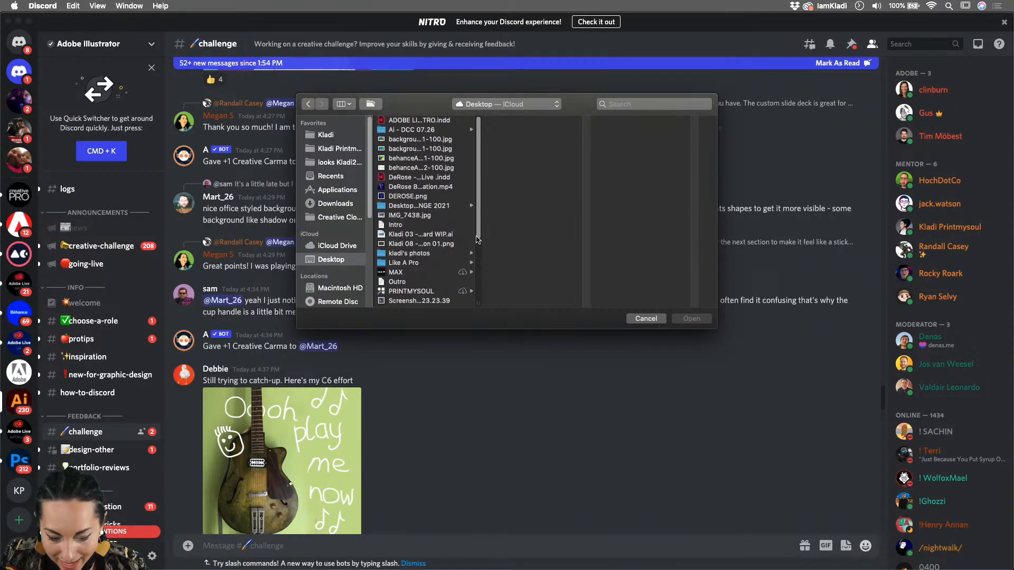
drag(477, 240, 478, 315)
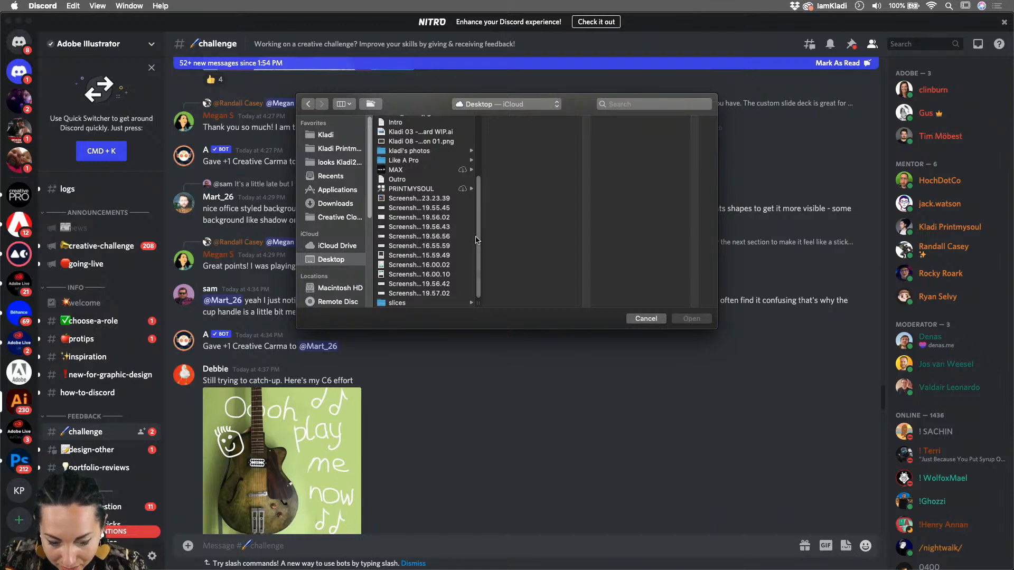
scroll(474, 177, up, 5)
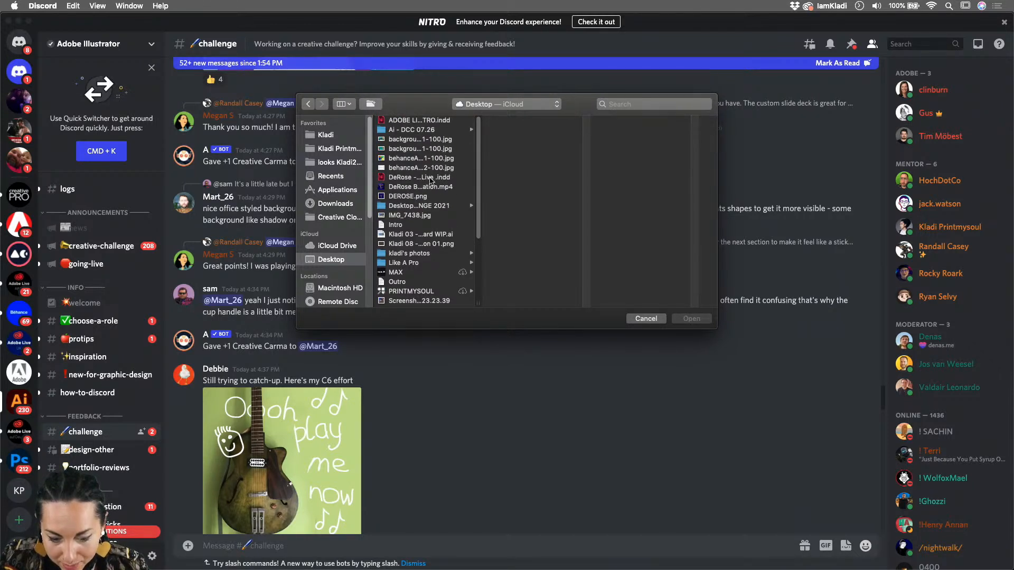
click(435, 244)
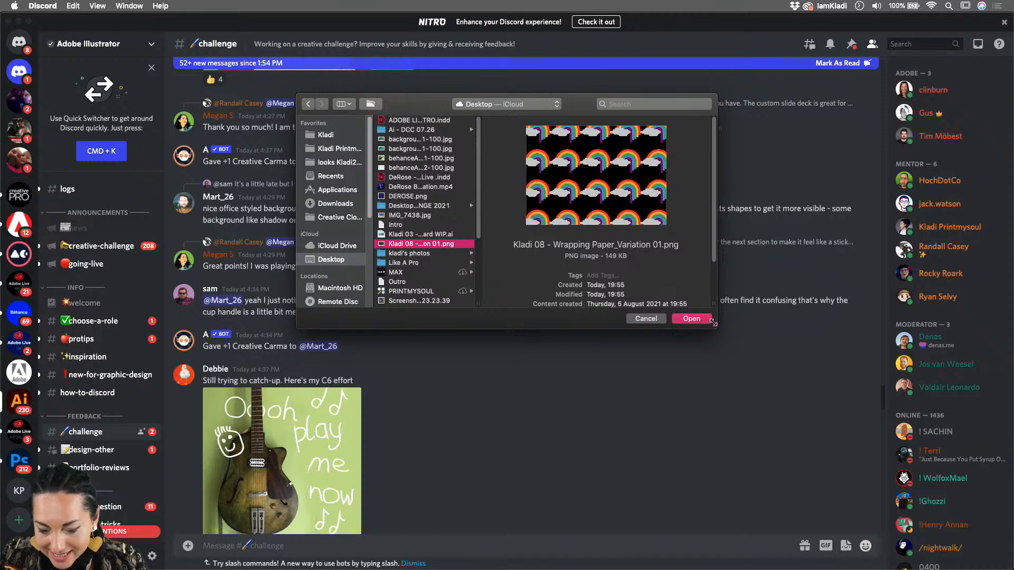
click(676, 316)
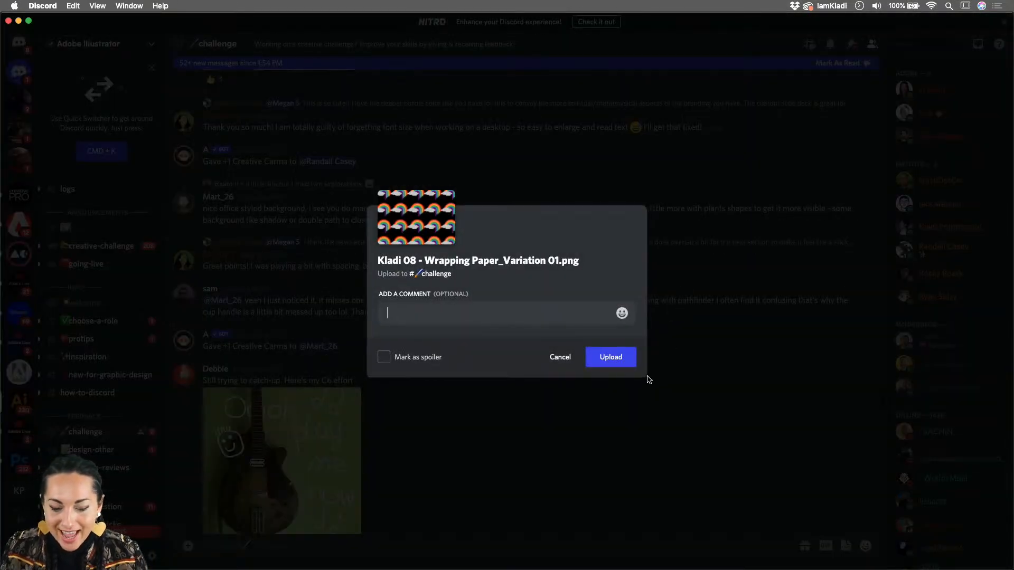
click(569, 361)
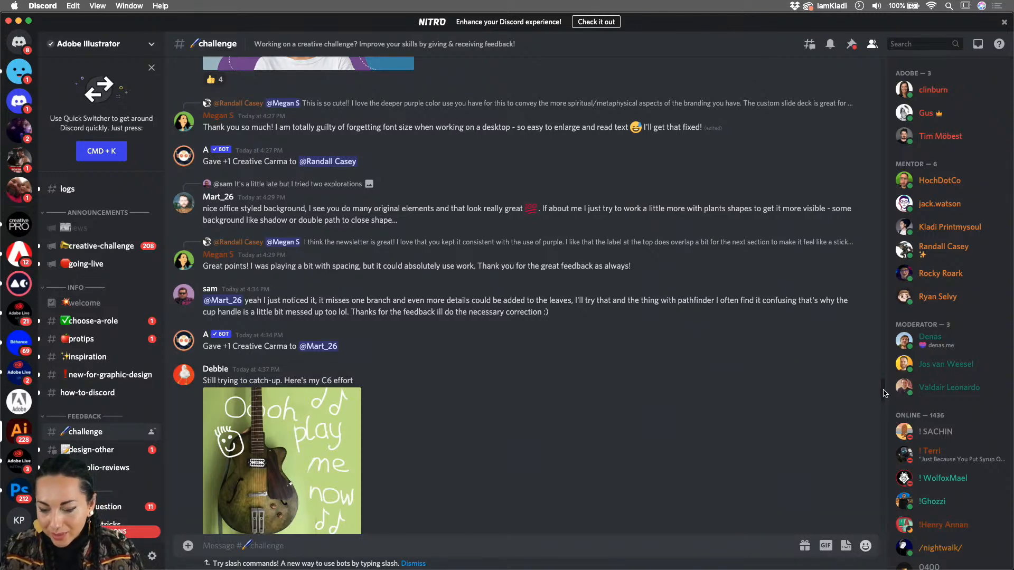
drag(883, 392, 880, 537)
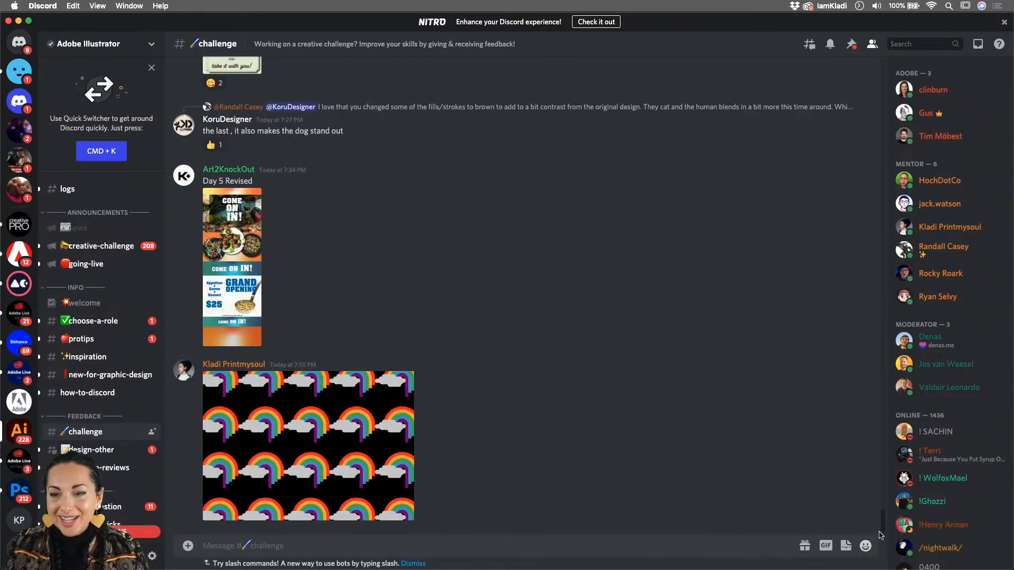